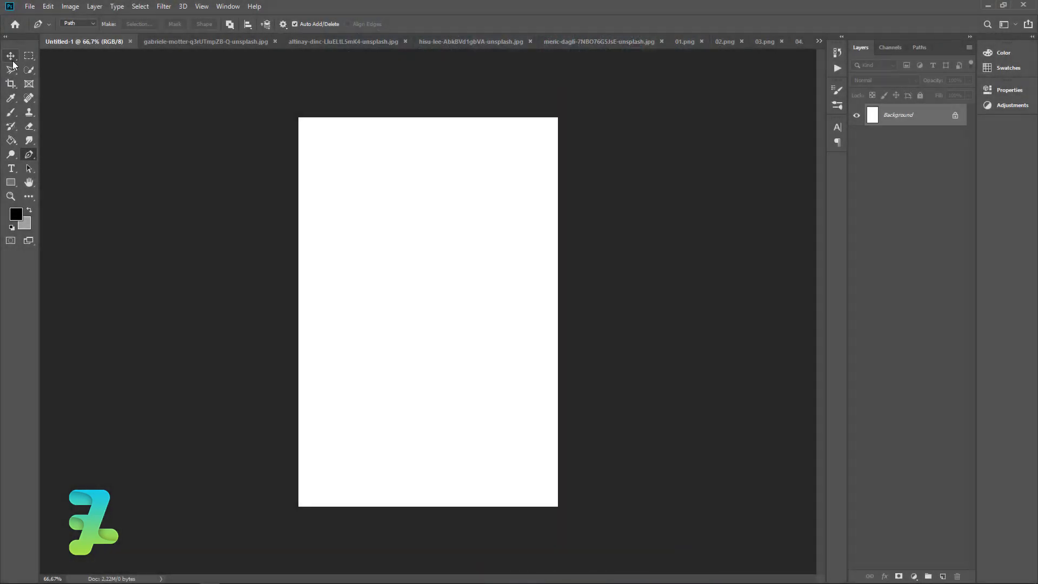
# - Remove a stray path point and dismiss the canvas colour options unchanged
pyautogui.click(295, 194)
pyautogui.rightClick(257, 173)
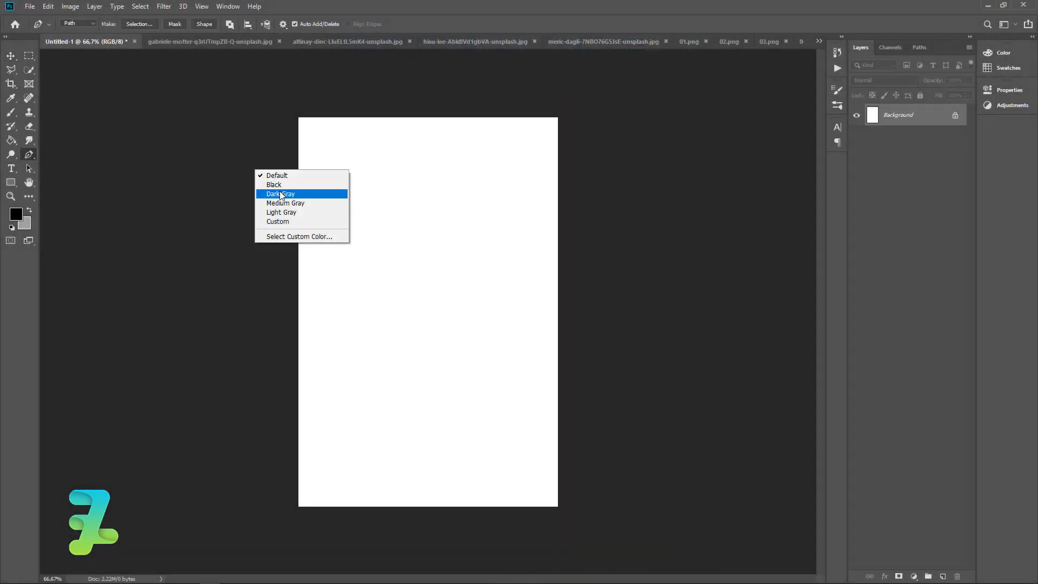
pyautogui.rightClick(404, 197)
pyautogui.click(427, 212)
# - Copy the night-sky photo into the poster as Layer 1 using the Move tool
pyautogui.click(203, 38)
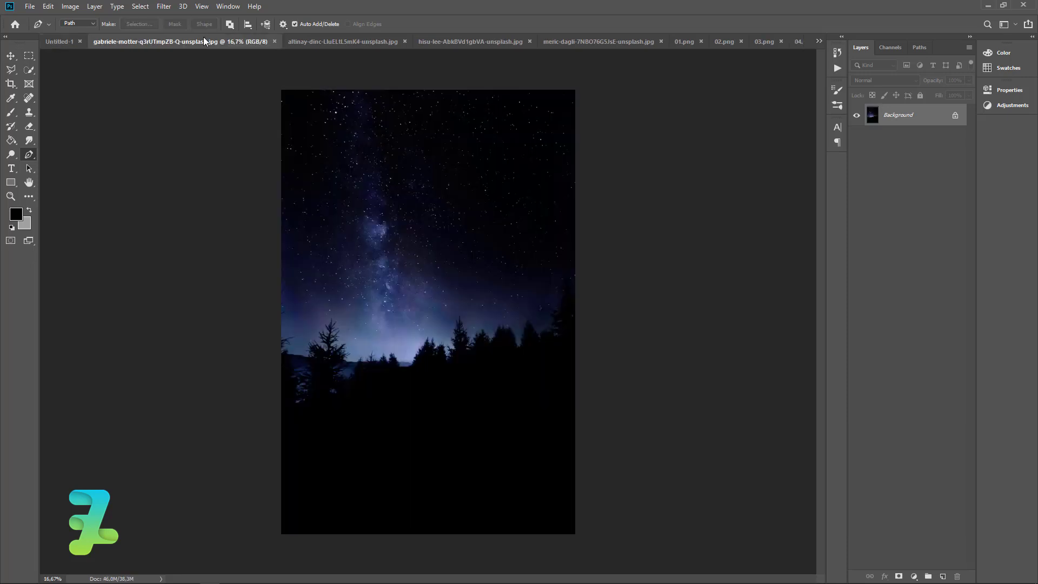
pyautogui.rightClick(204, 37)
pyautogui.click(239, 80)
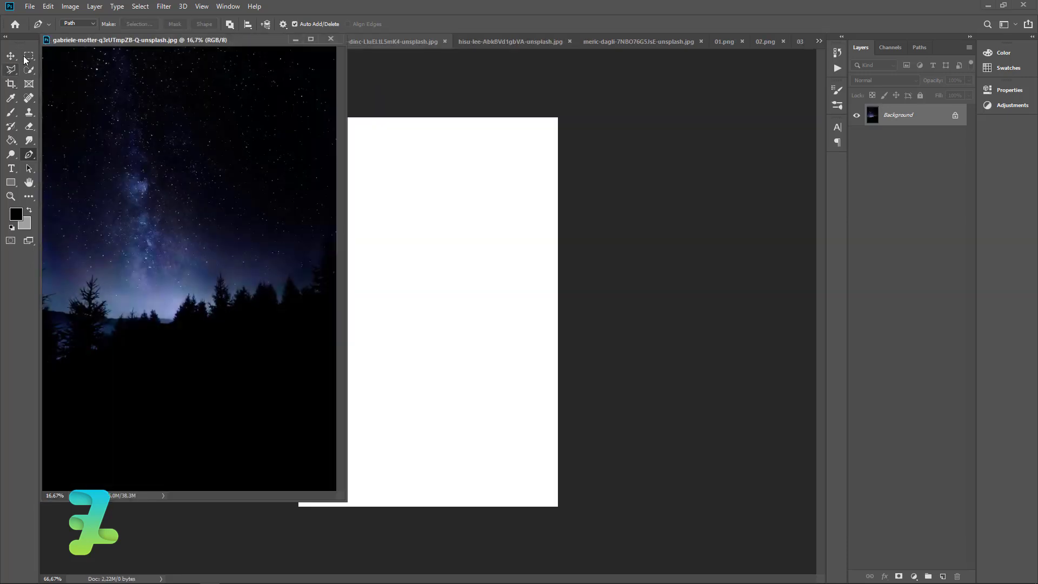
pyautogui.press('v')
pyautogui.moveTo(235, 105); pyautogui.dragTo(399, 213)
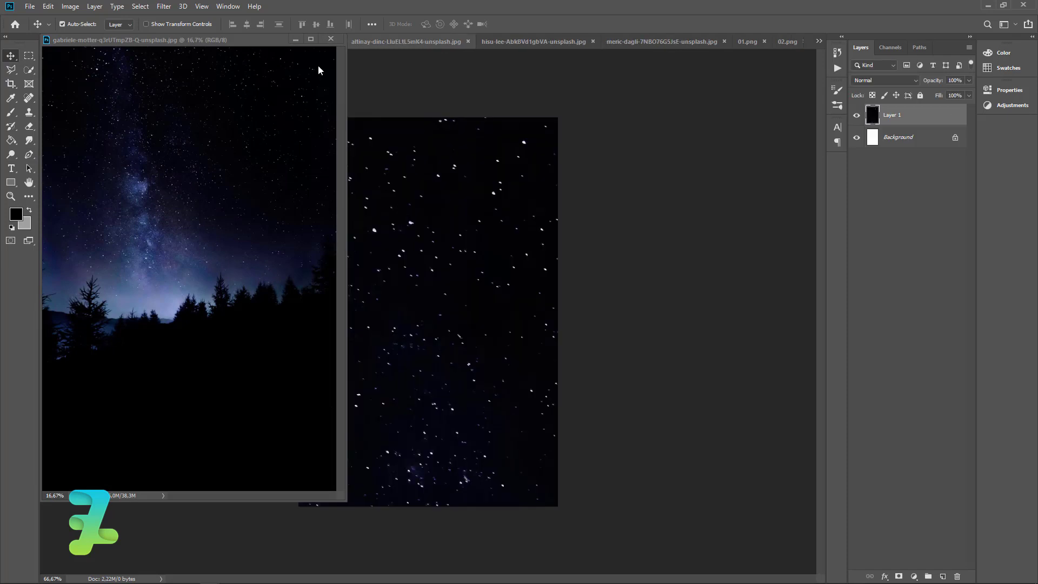
pyautogui.click(331, 40)
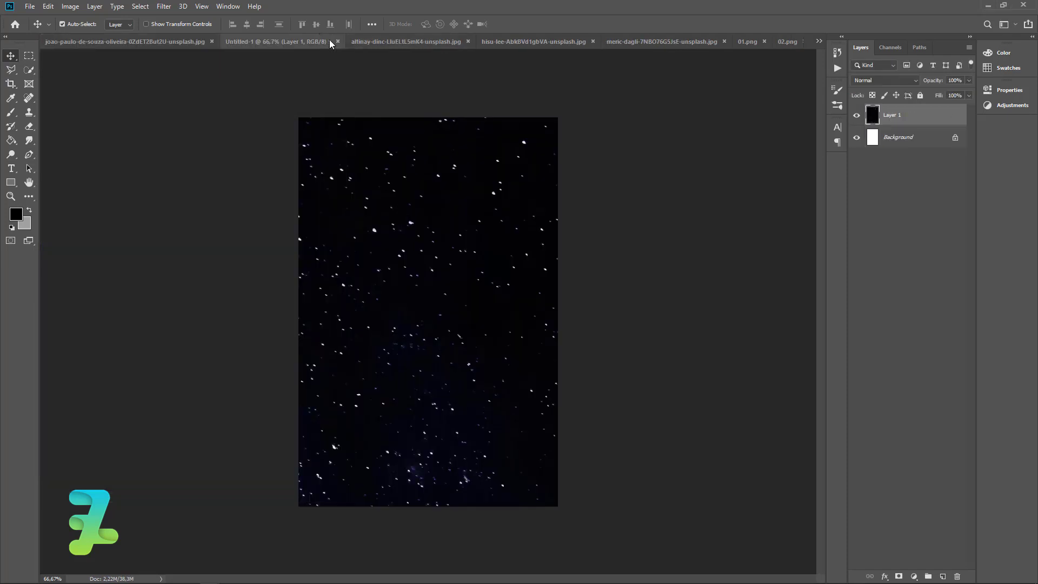
# - Free Transform the sky layer down to about 23% so it fills the canvas, and commit
pyautogui.click(47, 7)
pyautogui.click(125, 243)
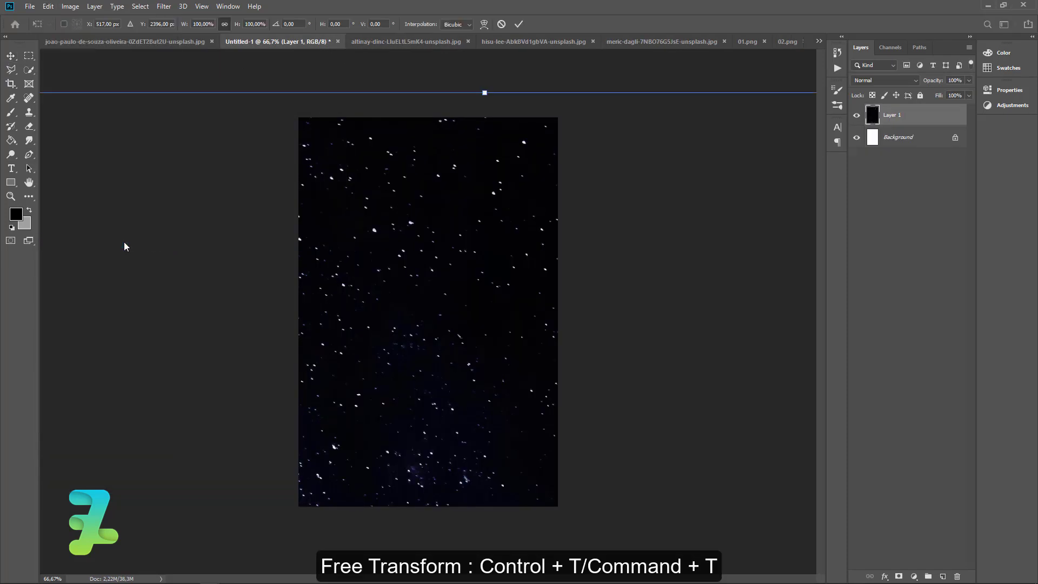
pyautogui.moveTo(682, 194); pyautogui.dragTo(312, 241)
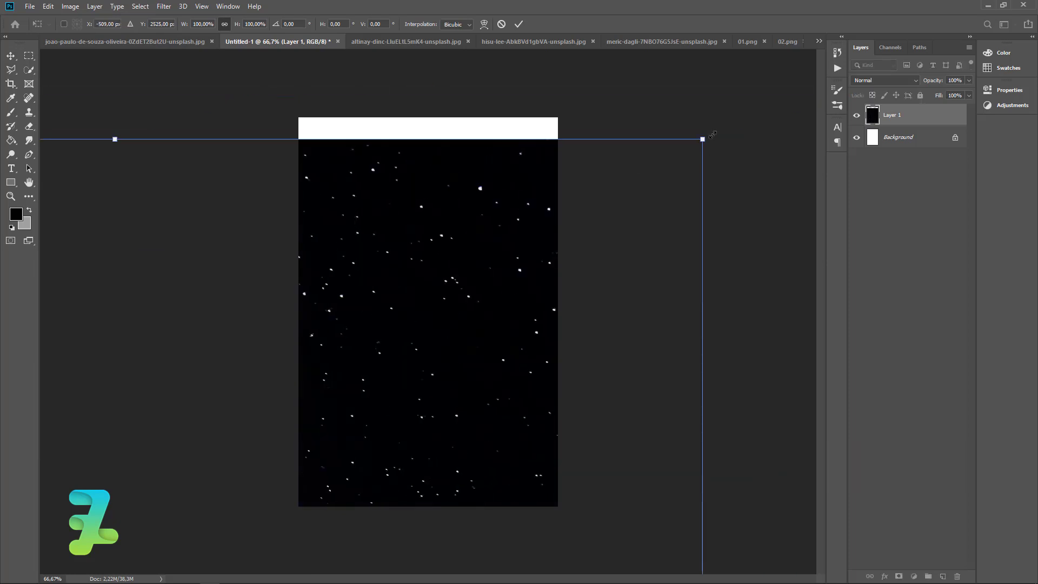
pyautogui.moveTo(703, 138); pyautogui.dragTo(615, 268)
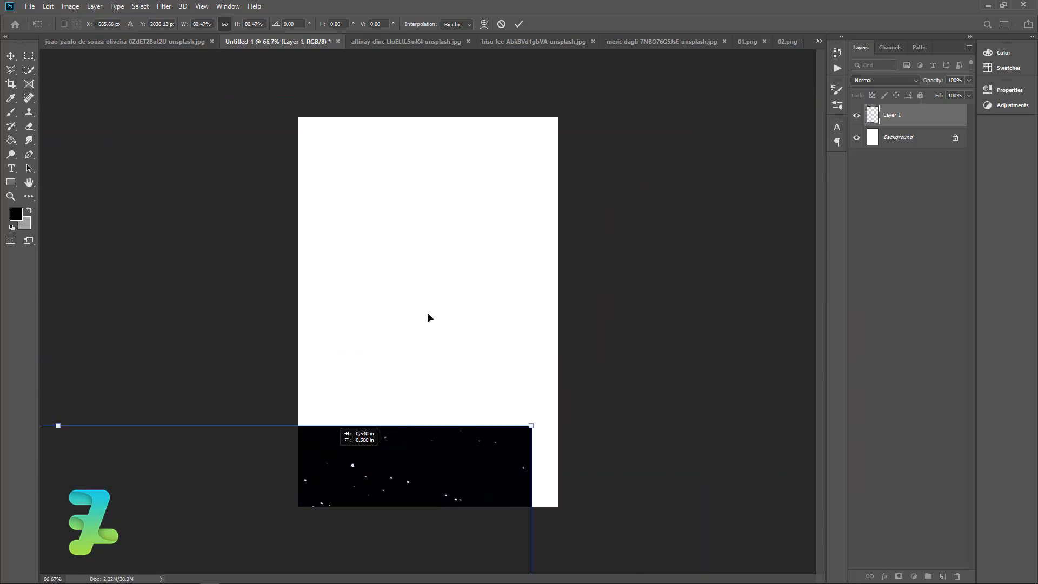
pyautogui.moveTo(335, 439); pyautogui.dragTo(530, 104)
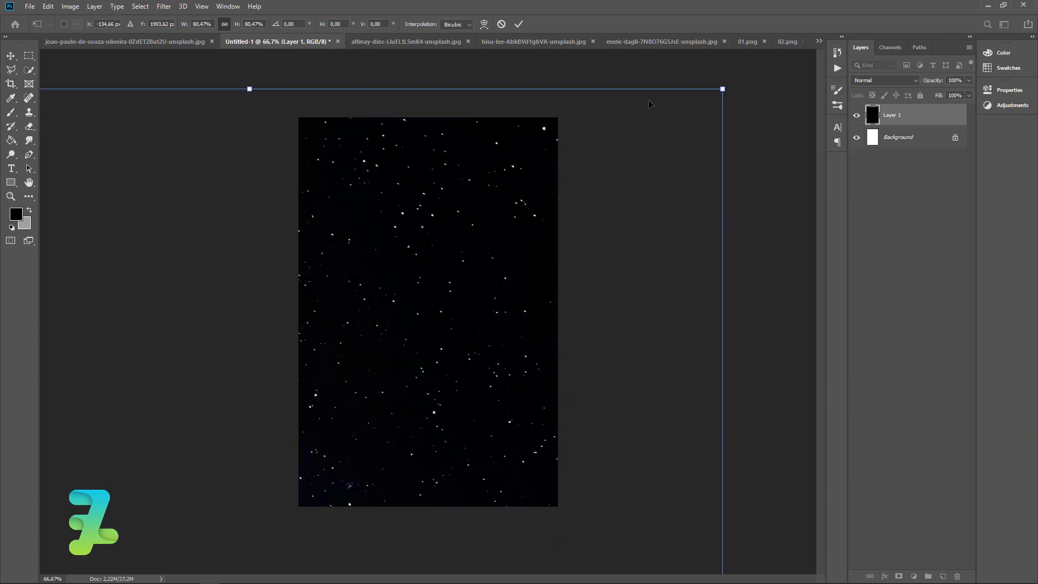
pyautogui.moveTo(722, 89)
pyautogui.mouseDown()
pyautogui.moveTo(336, 397)
pyautogui.moveTo(523, 126)
pyautogui.mouseUp()
pyautogui.moveTo(688, 72); pyautogui.dragTo(628, 161)
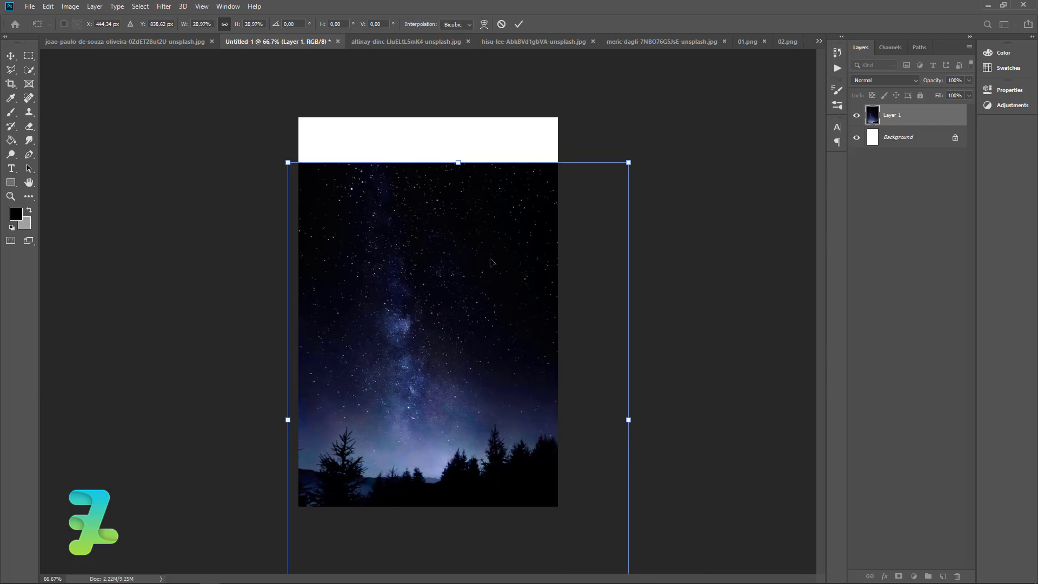
pyautogui.moveTo(442, 318)
pyautogui.mouseDown()
pyautogui.moveTo(427, 230)
pyautogui.moveTo(417, 226)
pyautogui.mouseUp()
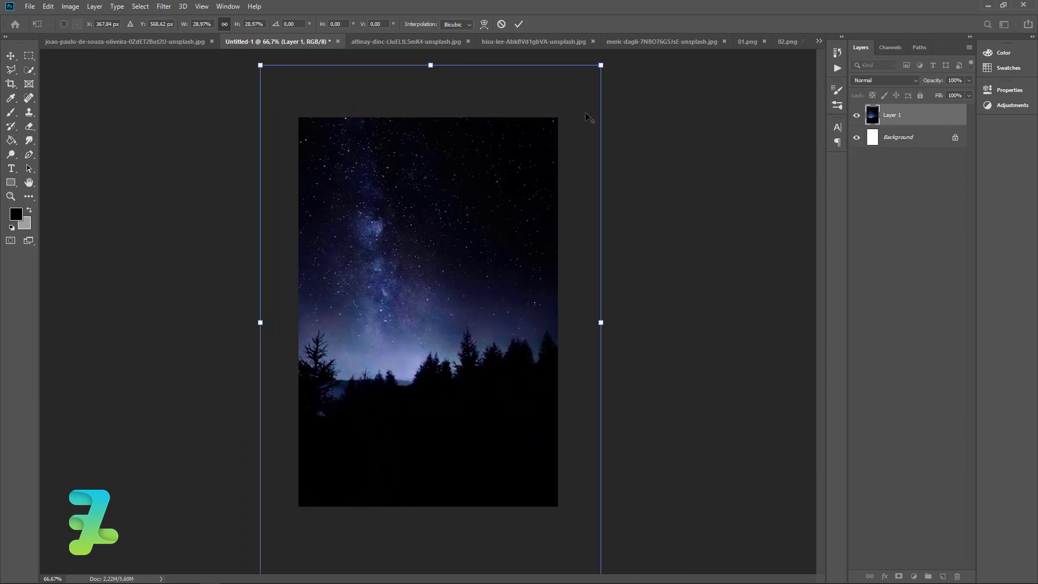
pyautogui.moveTo(601, 64); pyautogui.dragTo(567, 110)
pyautogui.moveTo(457, 250); pyautogui.dragTo(457, 243)
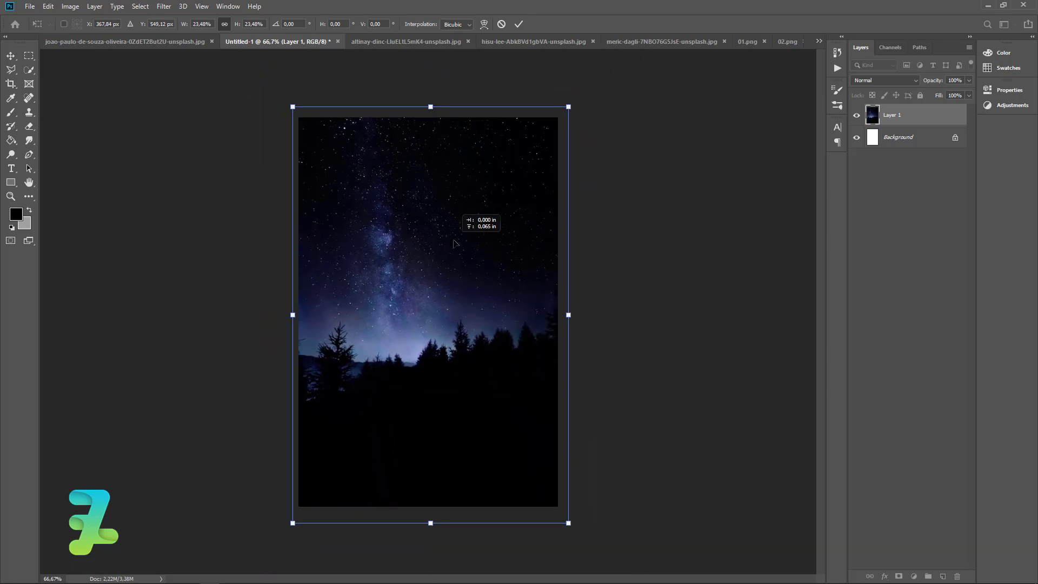
pyautogui.press('Return')
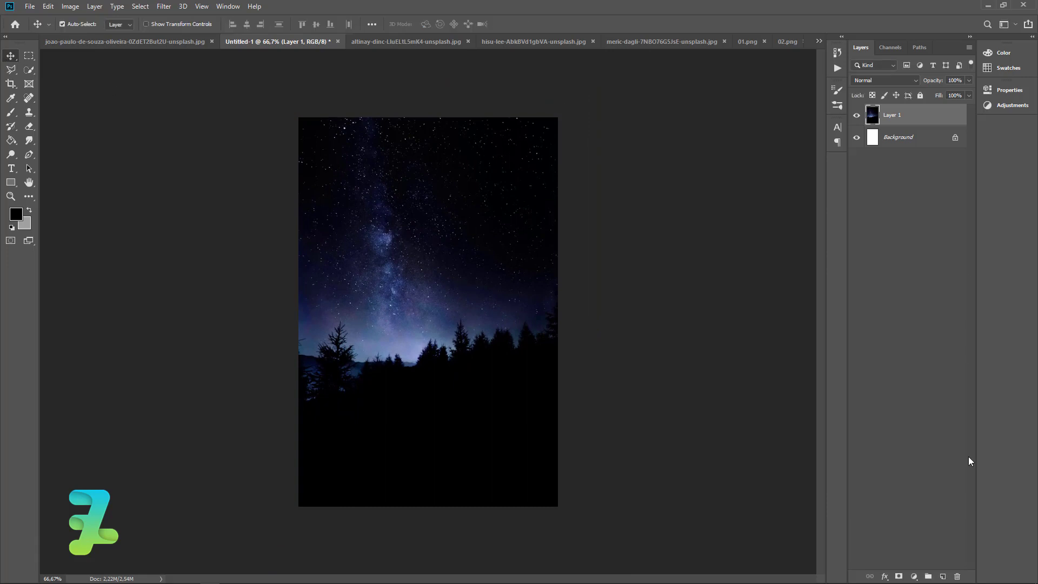
# - Add an Exposure adjustment layer with Gamma raised to 1.17 and a slightly positive Offset
pyautogui.click(914, 574)
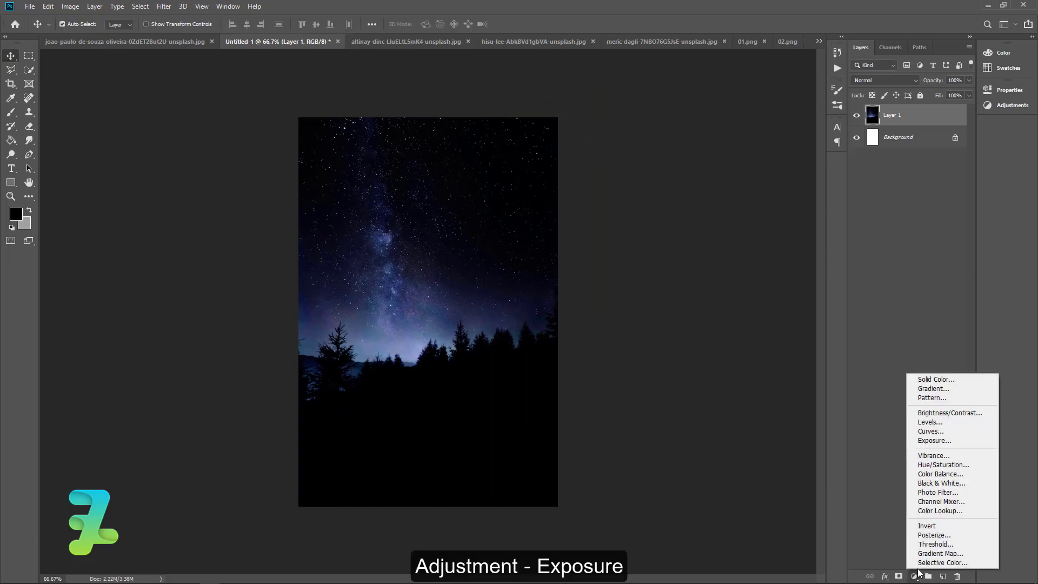
pyautogui.click(933, 440)
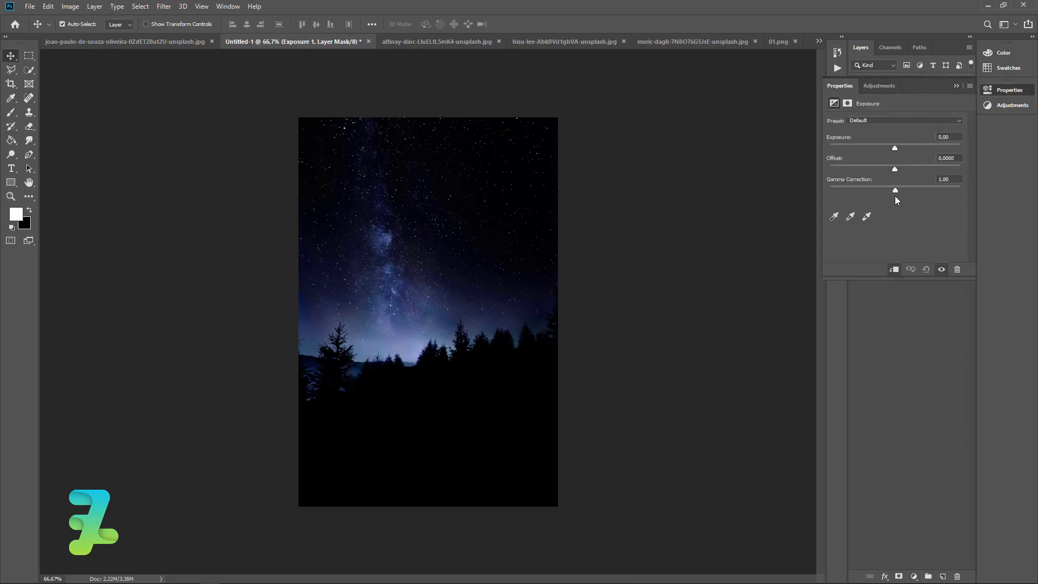
pyautogui.moveTo(894, 191)
pyautogui.mouseDown()
pyautogui.moveTo(910, 190)
pyautogui.moveTo(888, 190)
pyautogui.moveTo(895, 173)
pyautogui.mouseUp()
pyautogui.click(900, 168)
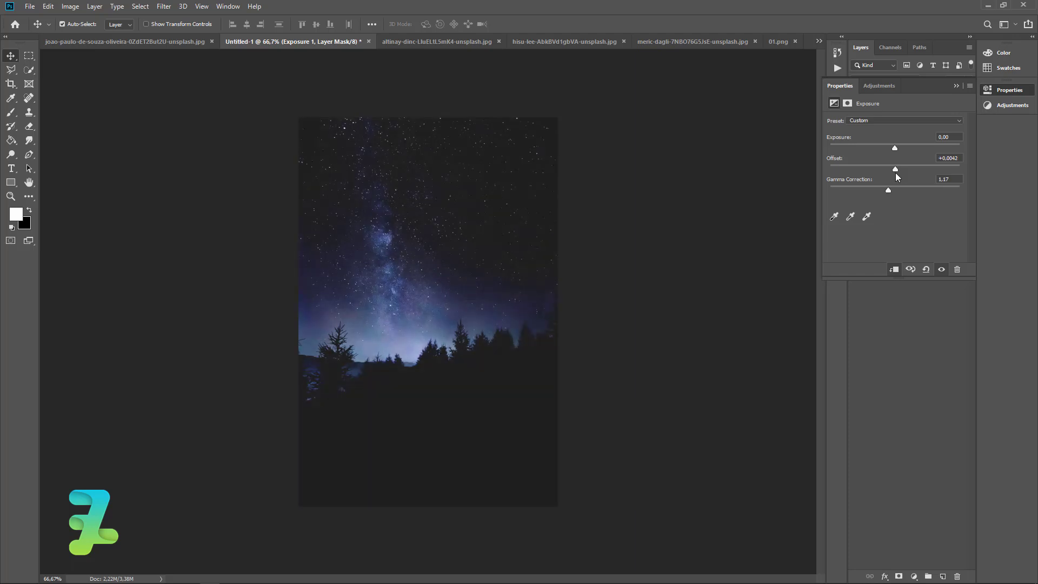
pyautogui.click(954, 86)
# - Add a Color Balance adjustment layer giving the sky a muted teal tone
pyautogui.click(912, 576)
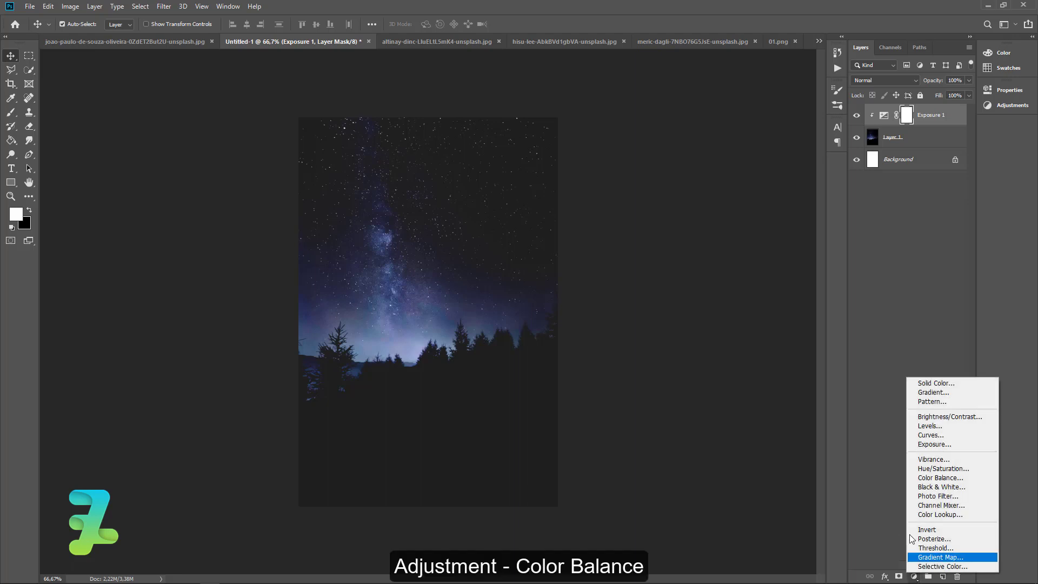
pyautogui.click(920, 478)
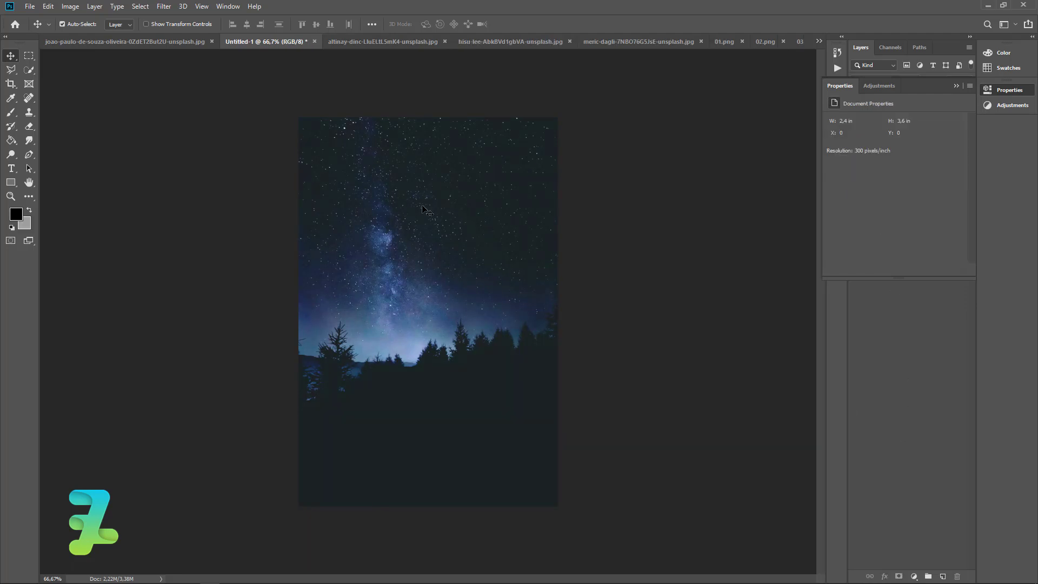
pyautogui.click(955, 85)
pyautogui.click(944, 133)
pyautogui.click(943, 120)
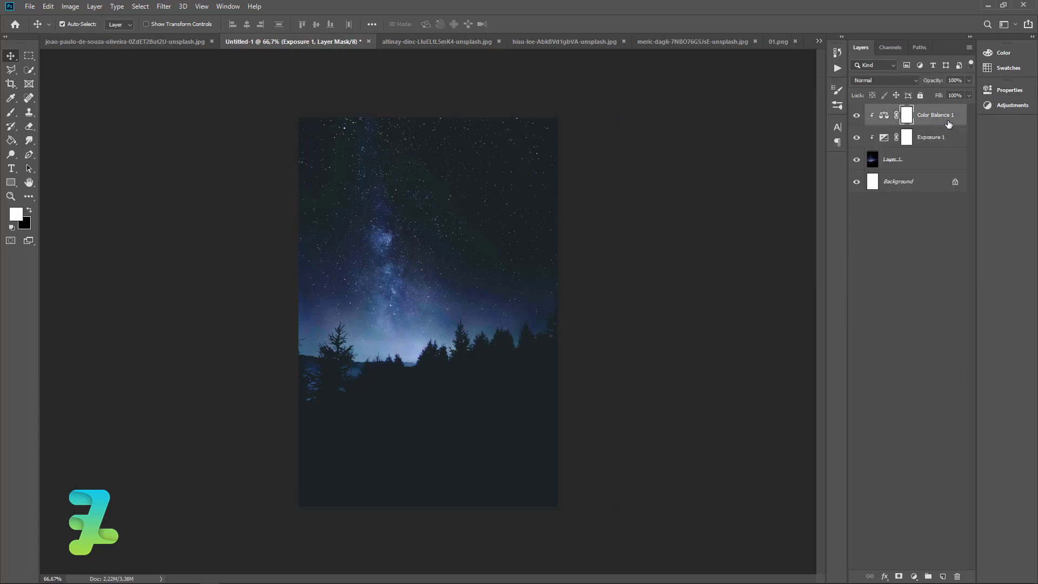
# - Draw a tall white rectangle across most of the canvas on a new layer
pyautogui.click(941, 577)
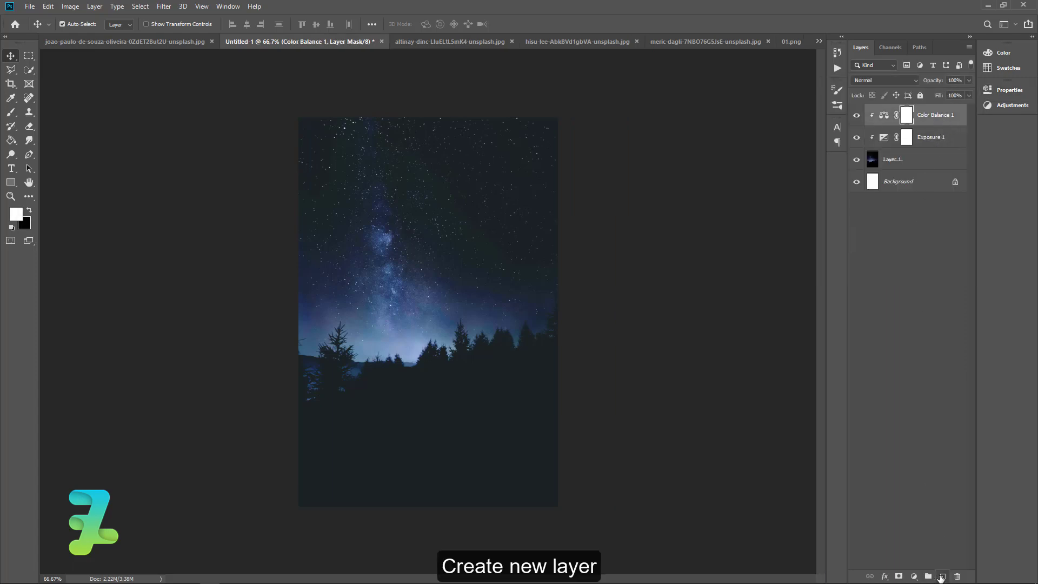
pyautogui.click(15, 185)
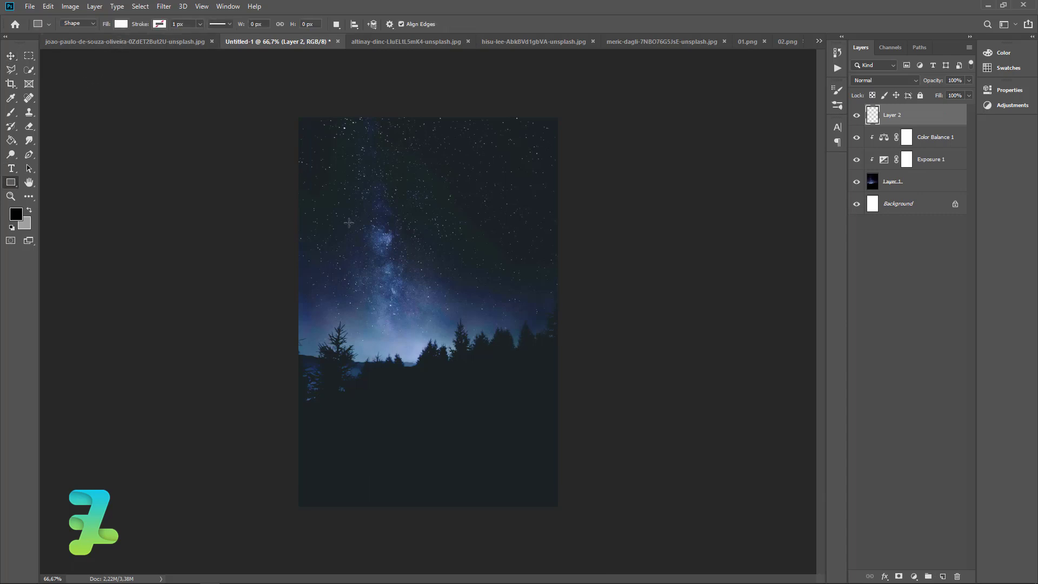
pyautogui.moveTo(347, 159)
pyautogui.mouseDown()
pyautogui.moveTo(543, 551)
pyautogui.moveTo(545, 541)
pyautogui.mouseUp()
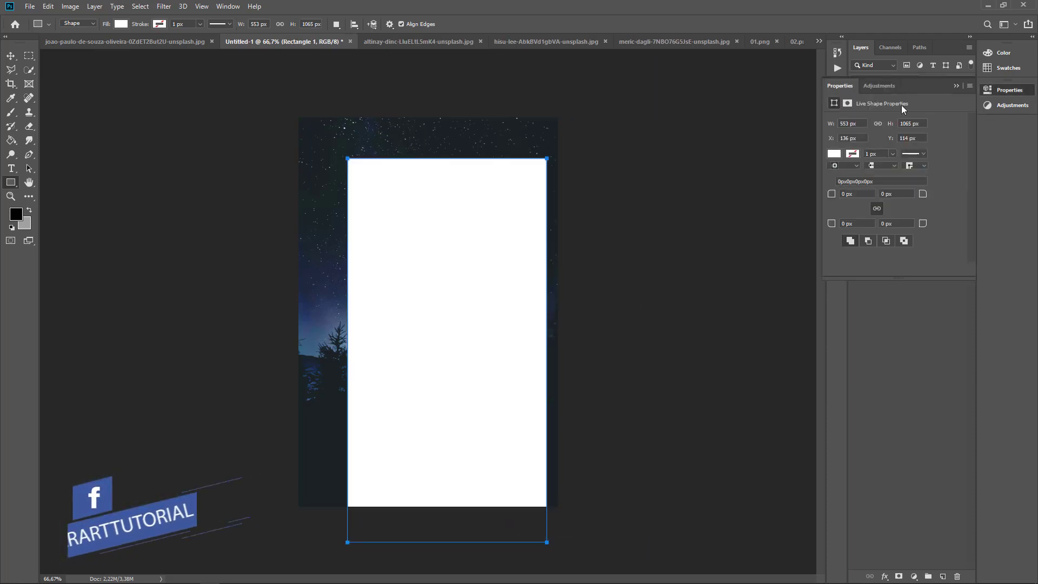
pyautogui.click(955, 85)
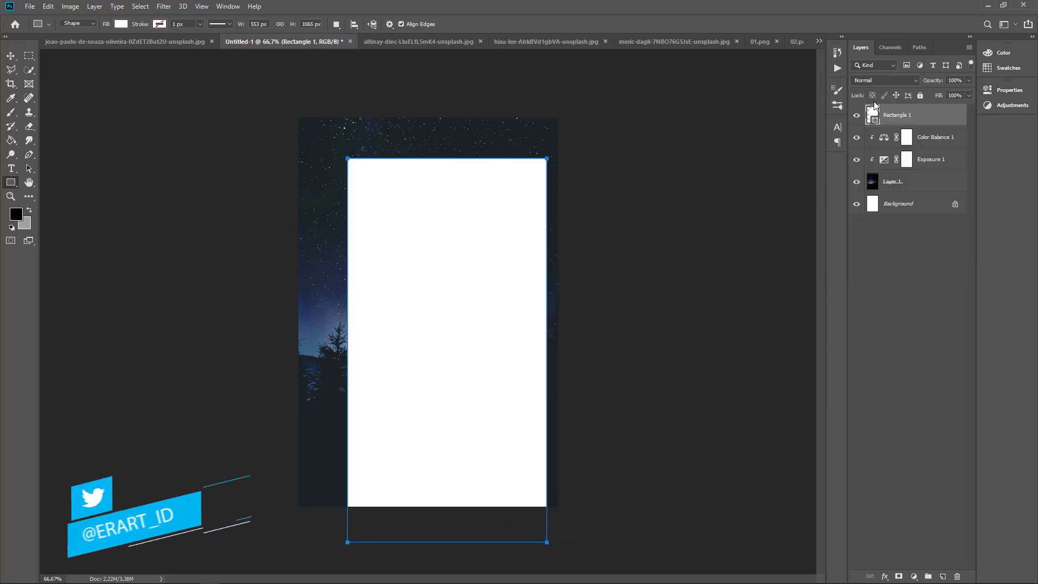
# - Copy the moon-and-clouds photo into the poster as Layer 2 and clip it to the rectangle
pyautogui.click(11, 56)
pyautogui.click(383, 43)
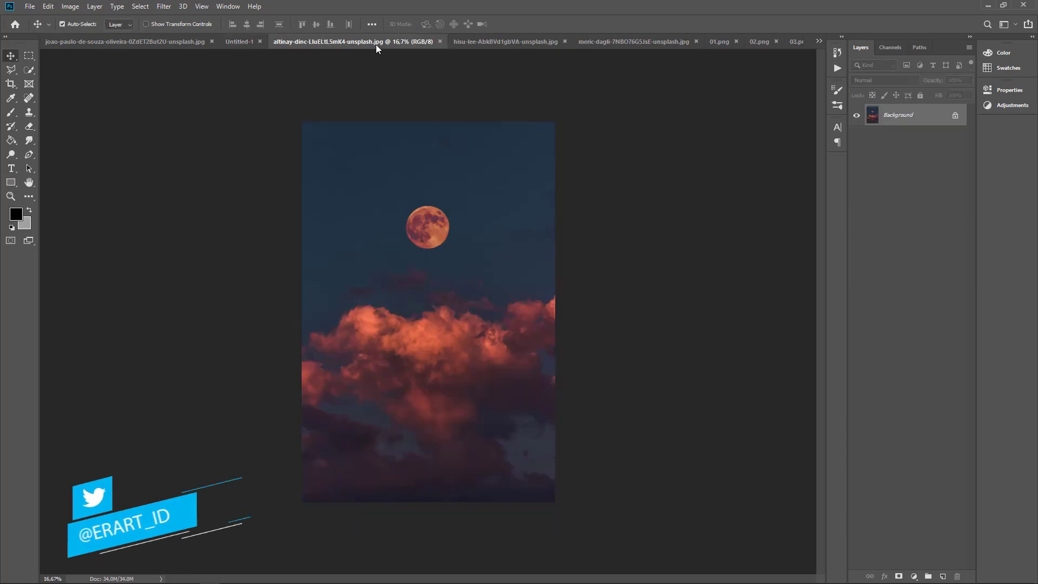
pyautogui.rightClick(375, 44)
pyautogui.click(421, 86)
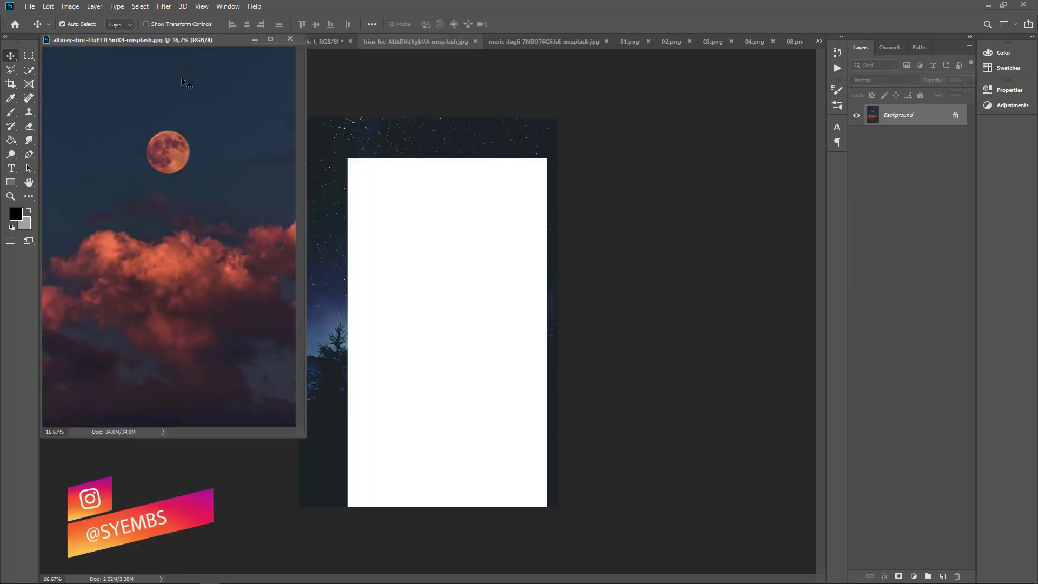
pyautogui.moveTo(180, 77); pyautogui.dragTo(382, 195)
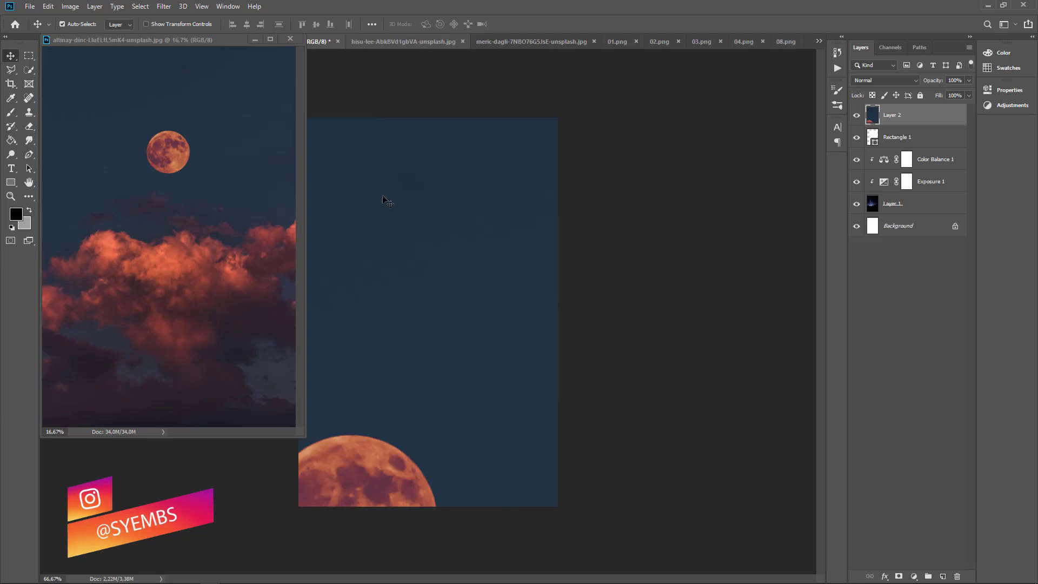
pyautogui.click(292, 41)
pyautogui.rightClick(889, 112)
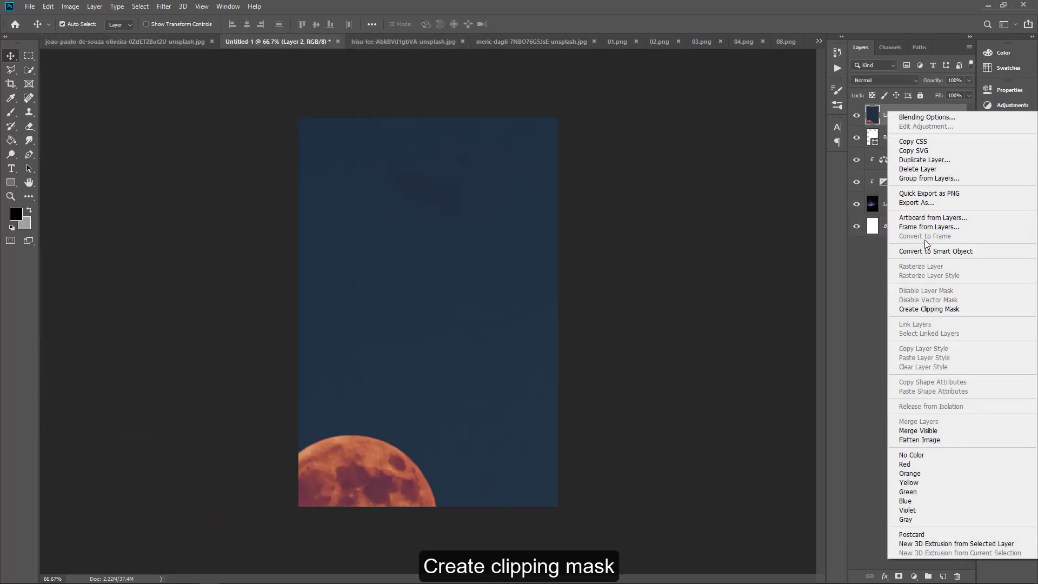
pyautogui.click(925, 308)
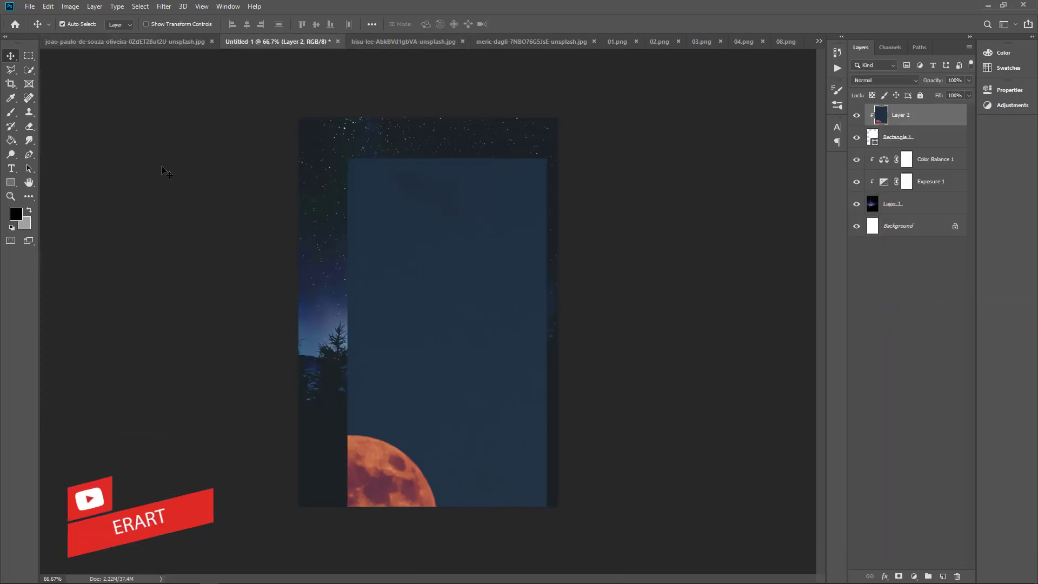
# - Scale and move the moon photo to cover the rectangle with the moon near the top
pyautogui.hotkey('ctrl', 't')
pyautogui.moveTo(478, 144); pyautogui.dragTo(431, 189)
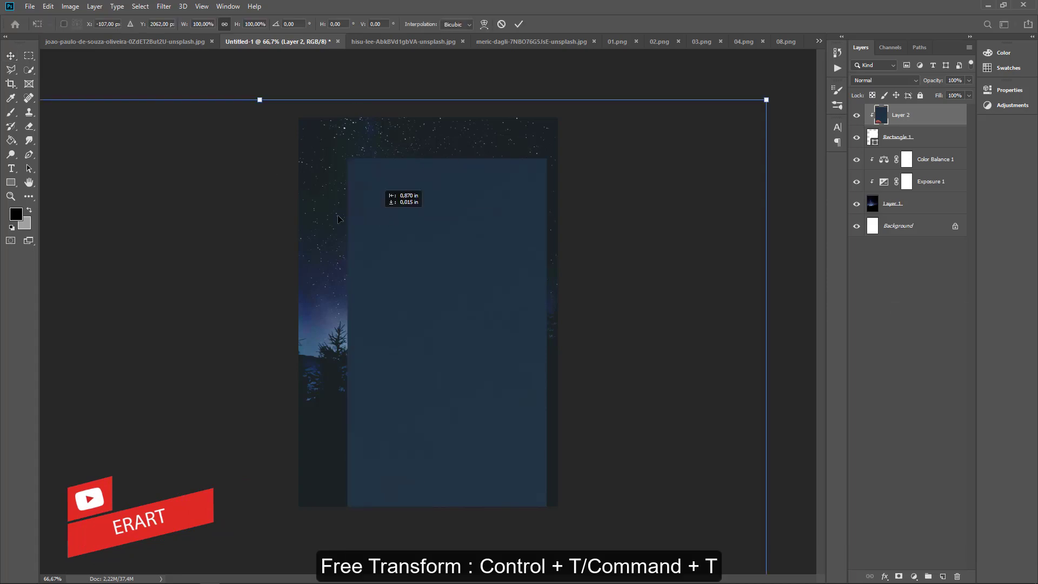
pyautogui.moveTo(590, 106)
pyautogui.mouseDown()
pyautogui.moveTo(228, 484)
pyautogui.moveTo(408, 219)
pyautogui.mouseUp()
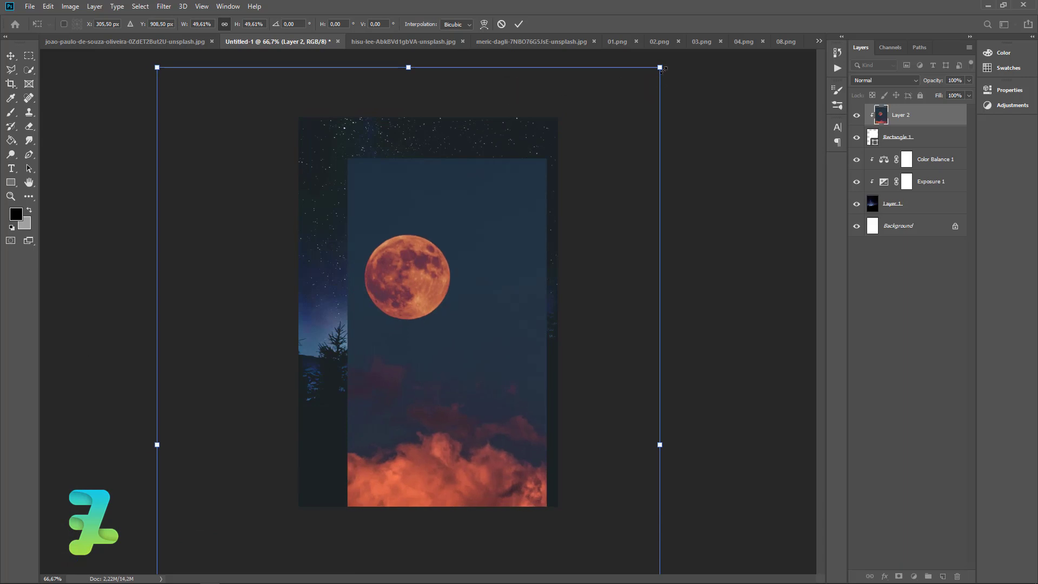
pyautogui.moveTo(404, 350); pyautogui.dragTo(436, 214)
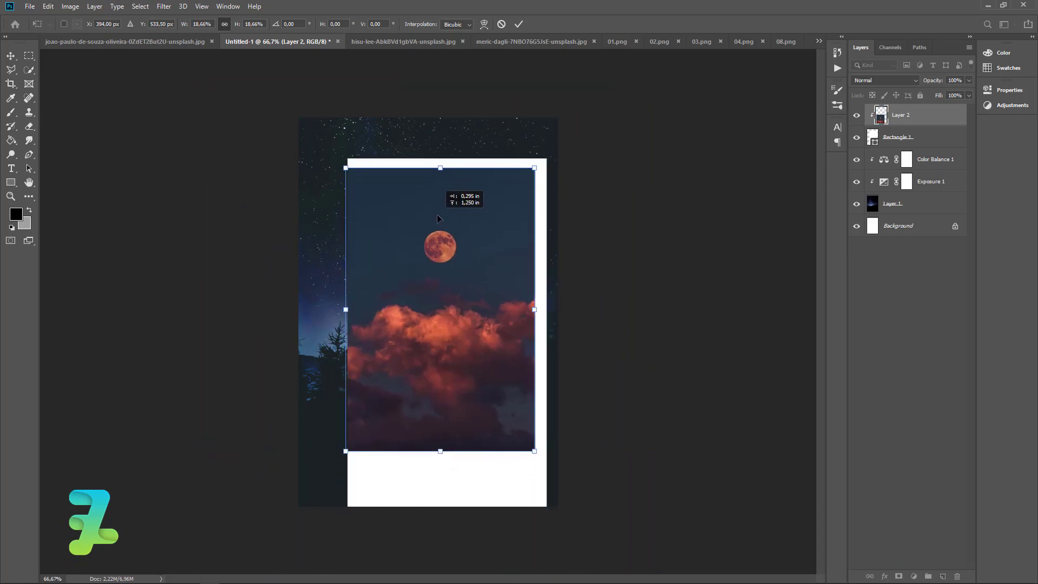
pyautogui.moveTo(532, 439); pyautogui.dragTo(609, 553)
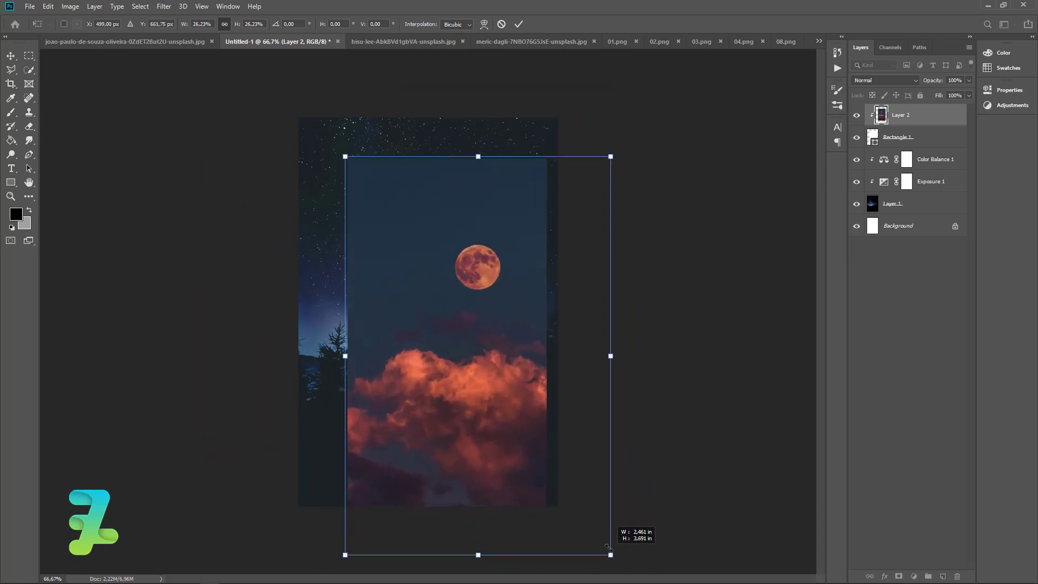
pyautogui.moveTo(488, 332)
pyautogui.mouseDown()
pyautogui.moveTo(433, 321)
pyautogui.moveTo(430, 286)
pyautogui.mouseUp()
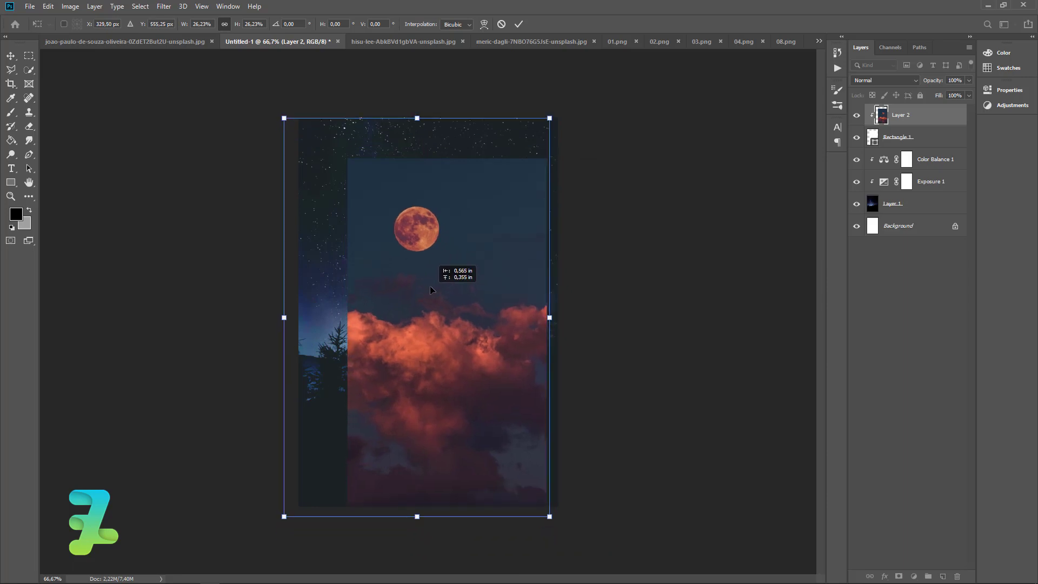
pyautogui.click(11, 54)
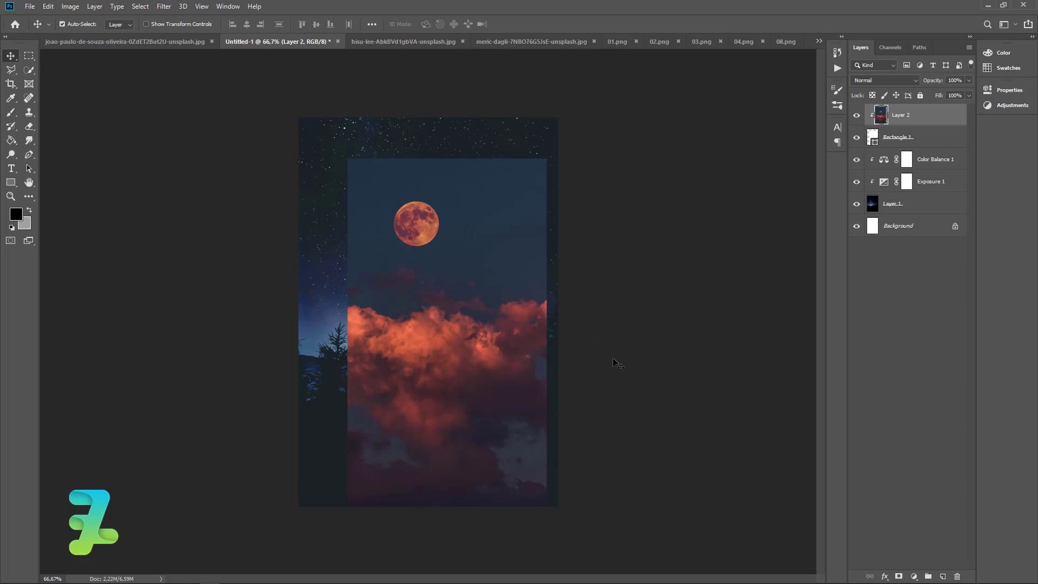
# - Draw a 443 × 674 px white rectangle over the poster's upper right, then shift it left
pyautogui.click(11, 183)
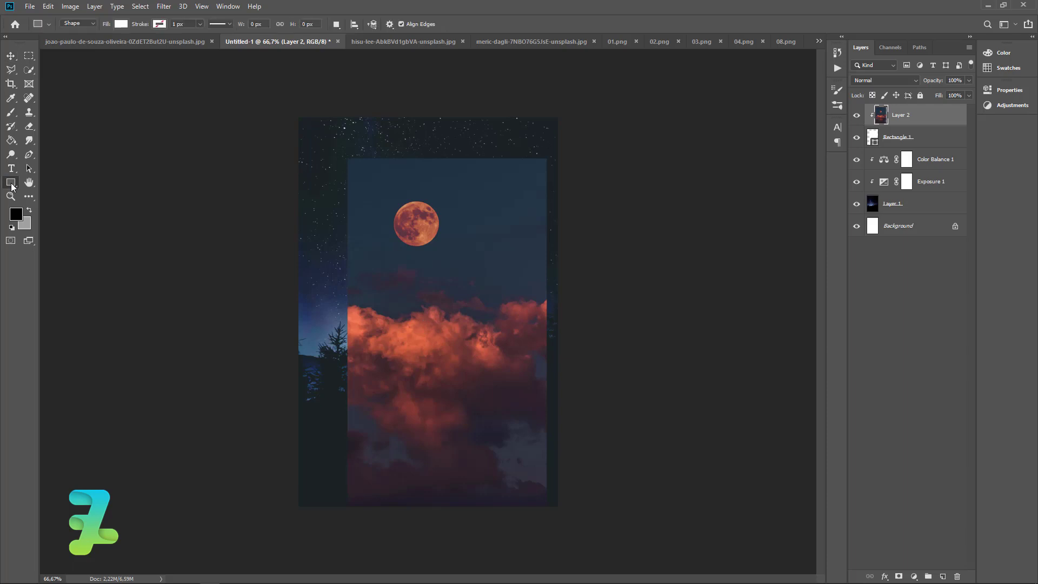
pyautogui.click(942, 576)
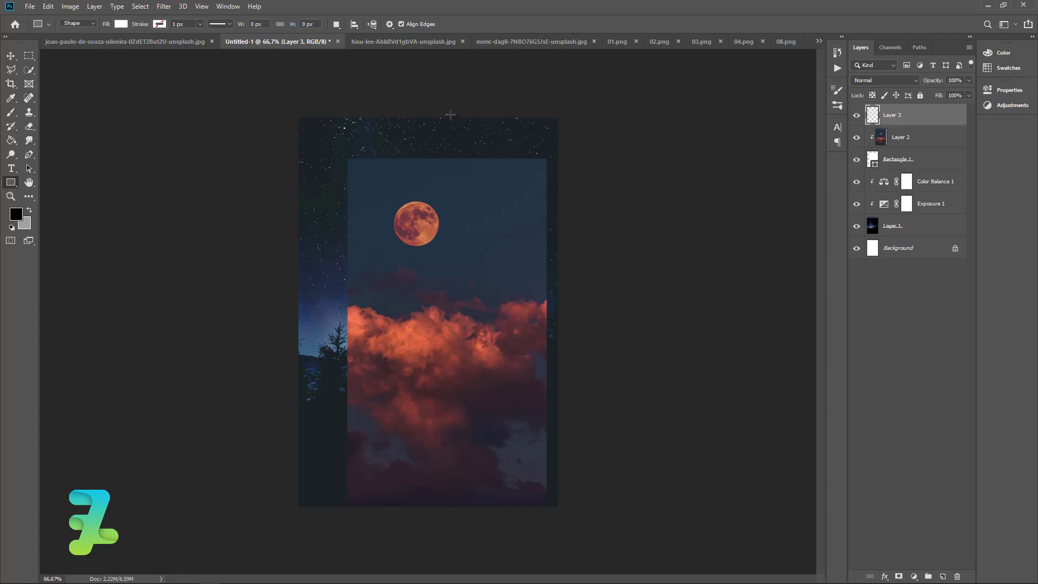
pyautogui.moveTo(438, 114); pyautogui.dragTo(569, 438)
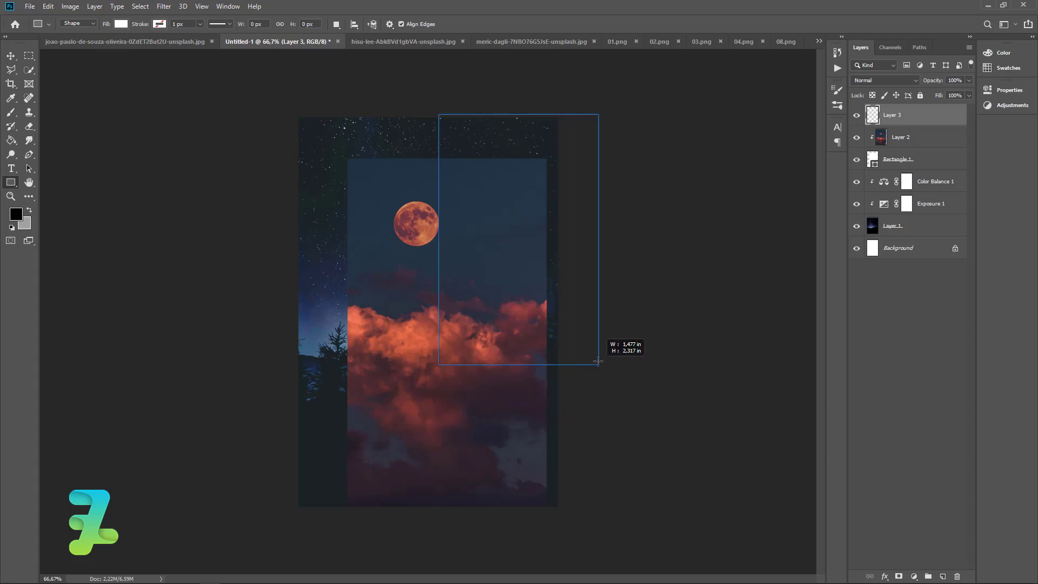
pyautogui.moveTo(568, 438); pyautogui.dragTo(598, 357)
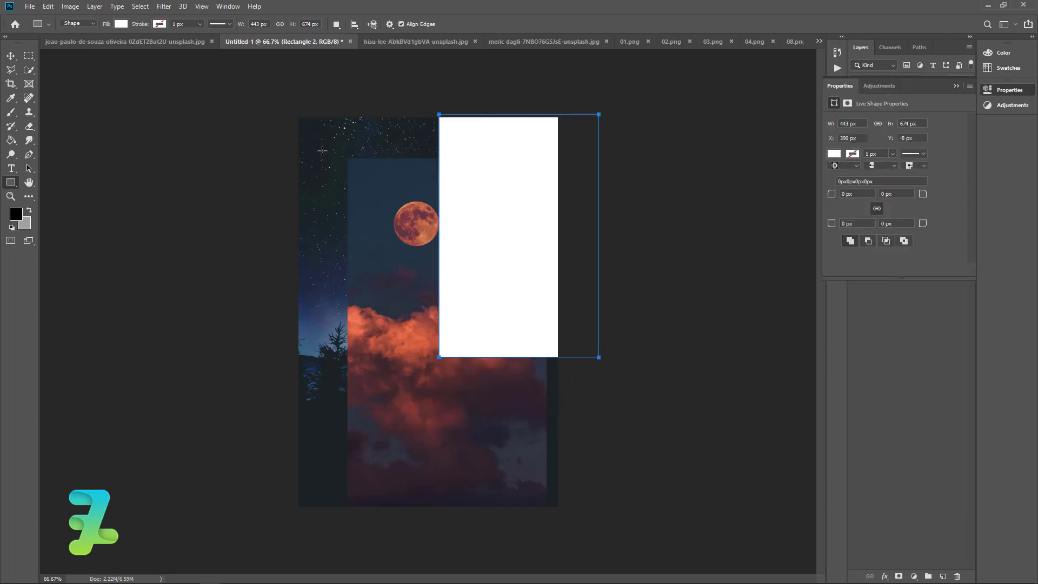
pyautogui.click(8, 56)
pyautogui.moveTo(446, 216); pyautogui.dragTo(448, 210)
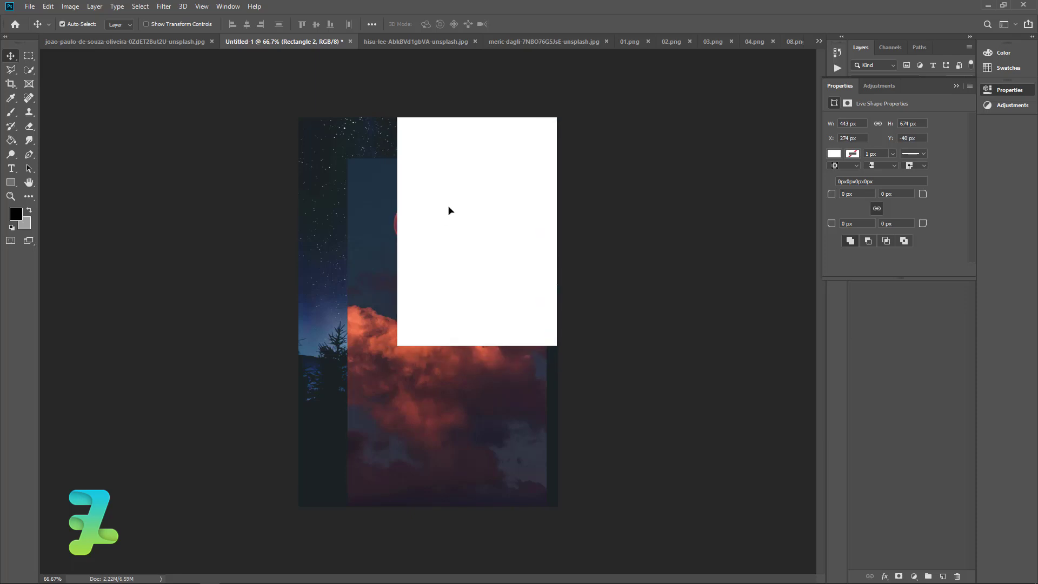
# - Copy the white chrysanthemum photo in as Layer 3 and clip it to the second rectangle
pyautogui.click(419, 43)
pyautogui.rightClick(382, 47)
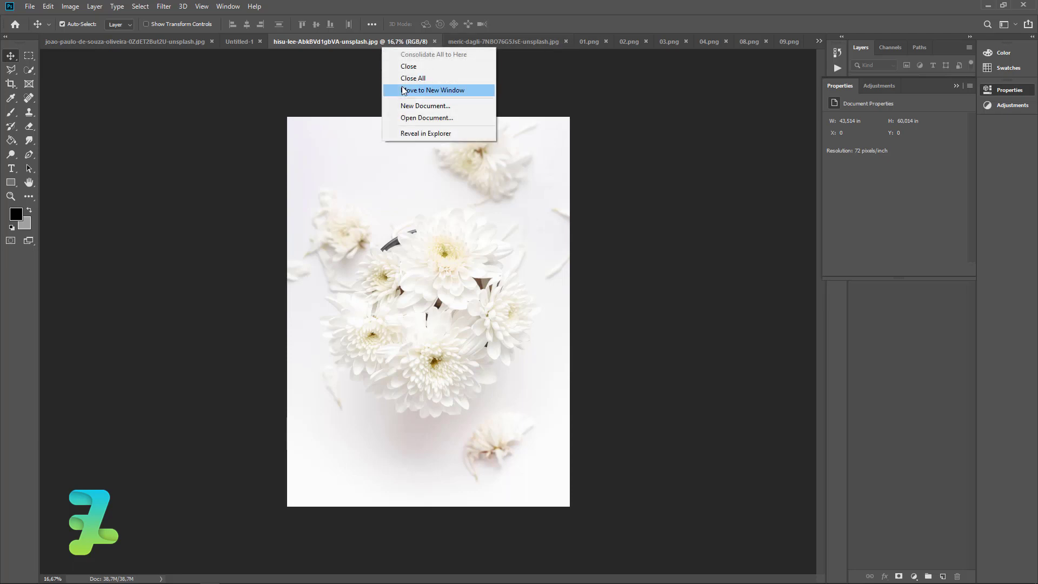
pyautogui.click(403, 90)
pyautogui.click(98, 86)
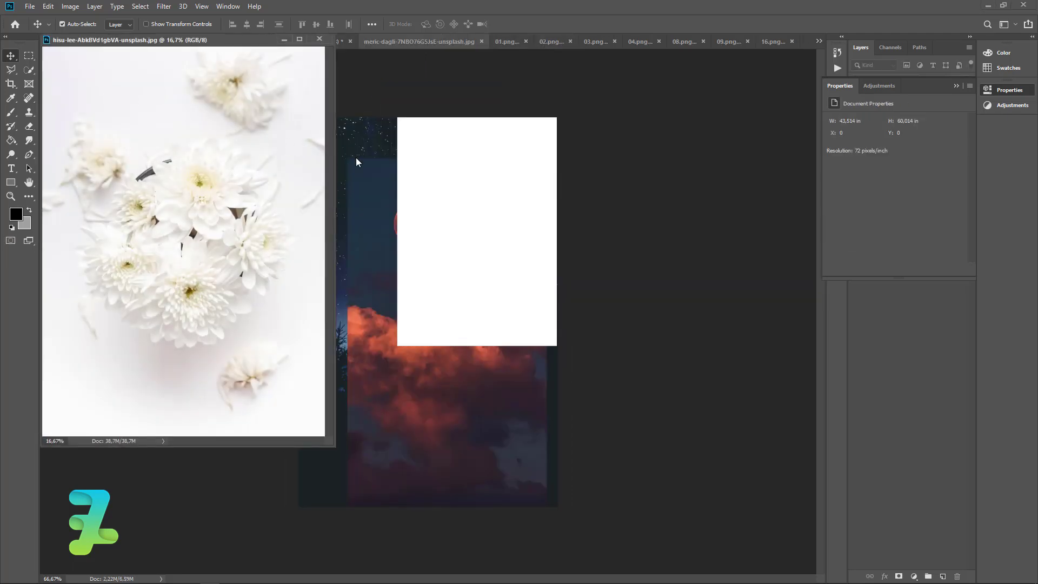
pyautogui.moveTo(211, 149)
pyautogui.mouseDown()
pyautogui.moveTo(445, 204)
pyautogui.moveTo(406, 174)
pyautogui.mouseUp()
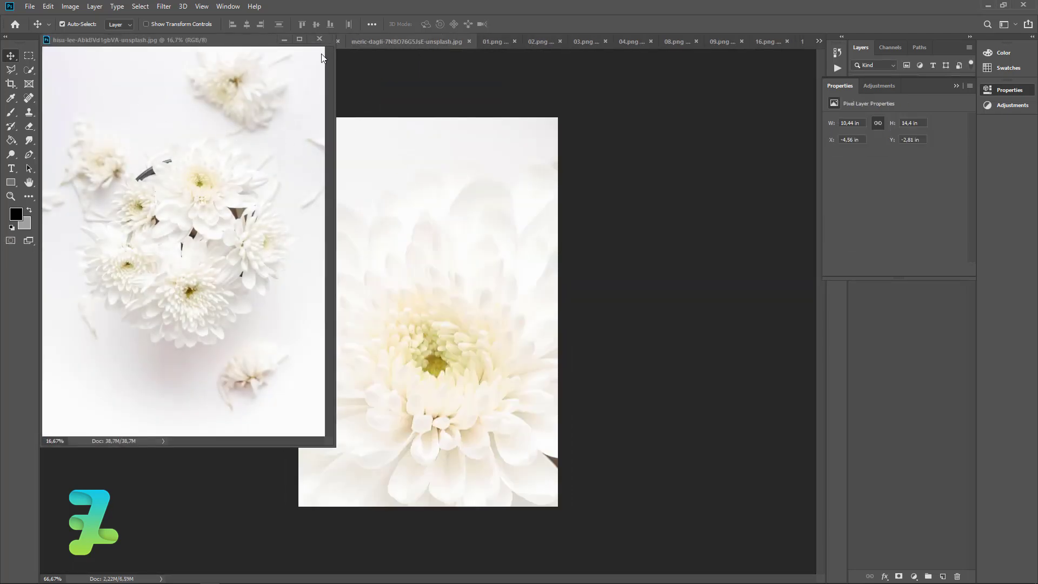
pyautogui.click(320, 39)
pyautogui.click(957, 86)
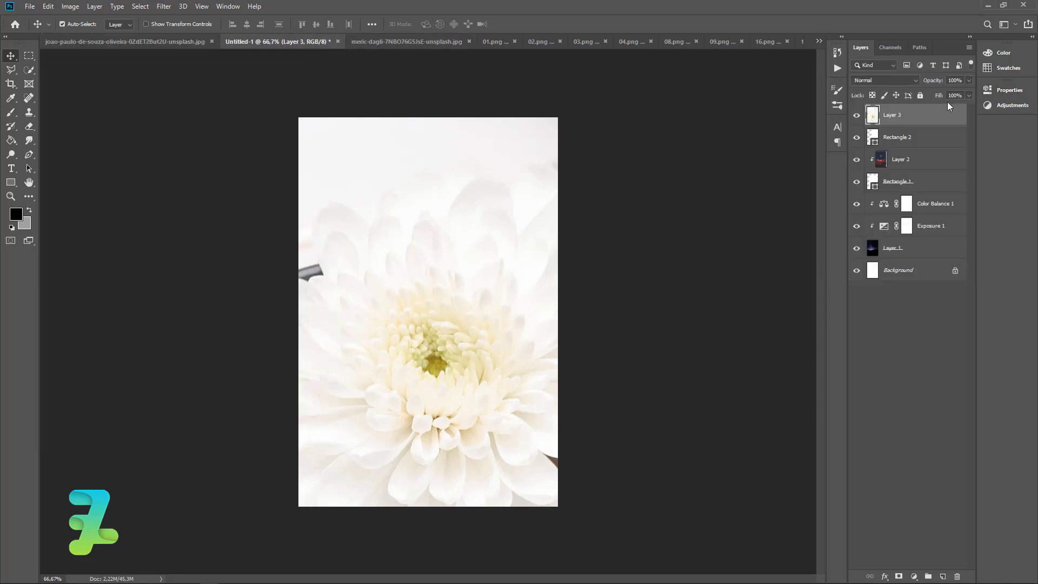
pyautogui.rightClick(889, 113)
pyautogui.click(947, 311)
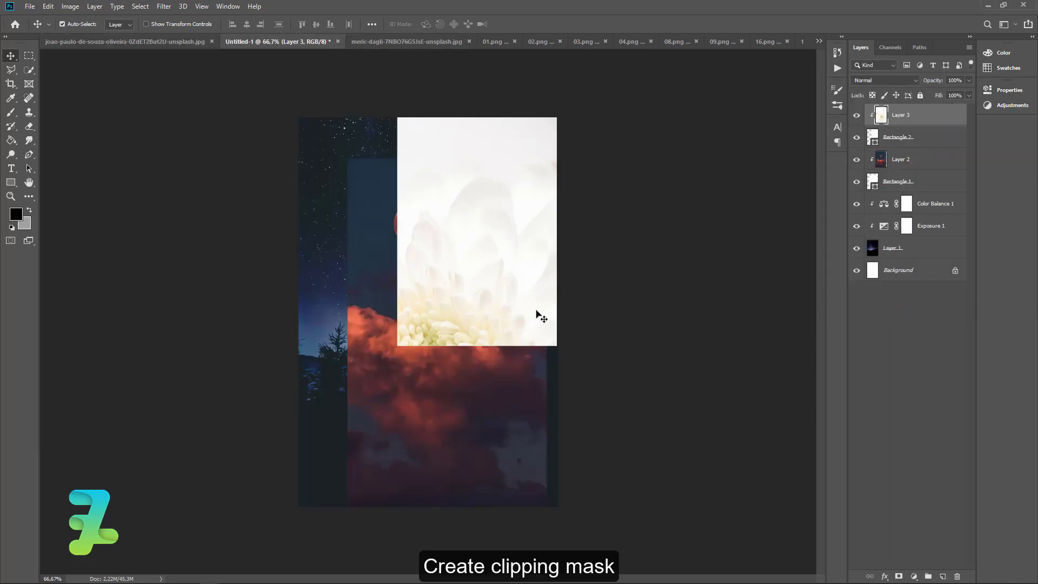
# - Scale the chrysanthemum photo down and position it to fit inside the rectangle
pyautogui.hotkey('ctrl', 't')
pyautogui.moveTo(605, 157); pyautogui.dragTo(353, 555)
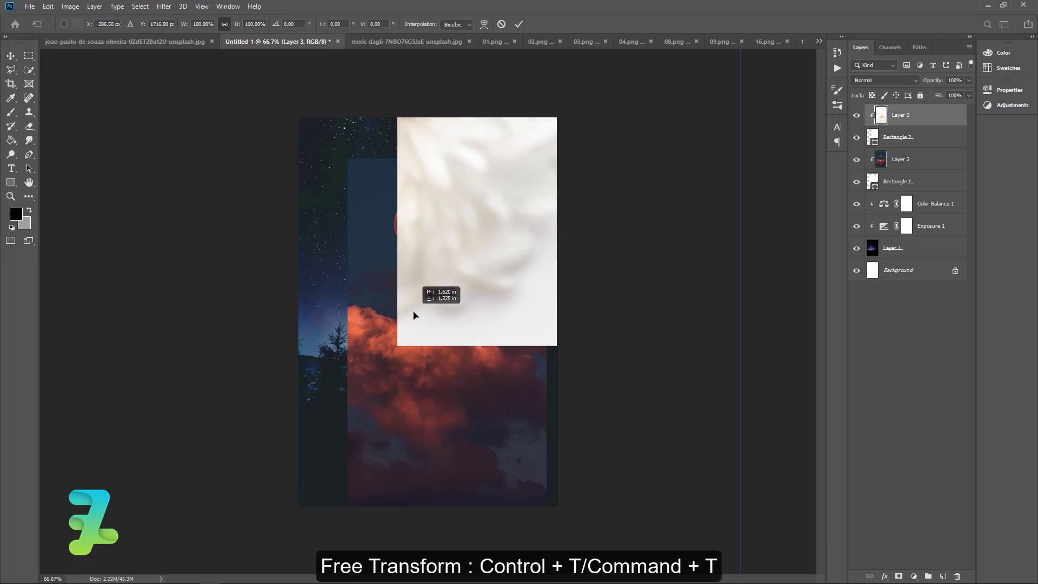
pyautogui.moveTo(682, 210)
pyautogui.mouseDown()
pyautogui.moveTo(523, 323)
pyautogui.moveTo(348, 413)
pyautogui.mouseUp()
pyautogui.moveTo(279, 540)
pyautogui.mouseDown()
pyautogui.moveTo(549, 120)
pyautogui.moveTo(713, 79)
pyautogui.moveTo(395, 400)
pyautogui.mouseUp()
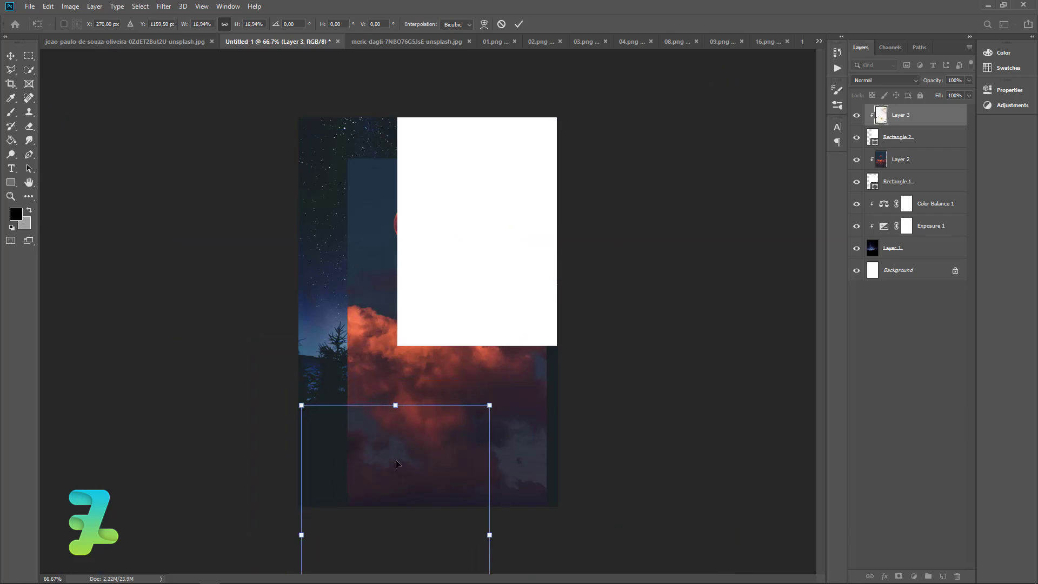
pyautogui.moveTo(397, 465)
pyautogui.mouseDown()
pyautogui.moveTo(503, 184)
pyautogui.moveTo(493, 162)
pyautogui.mouseUp()
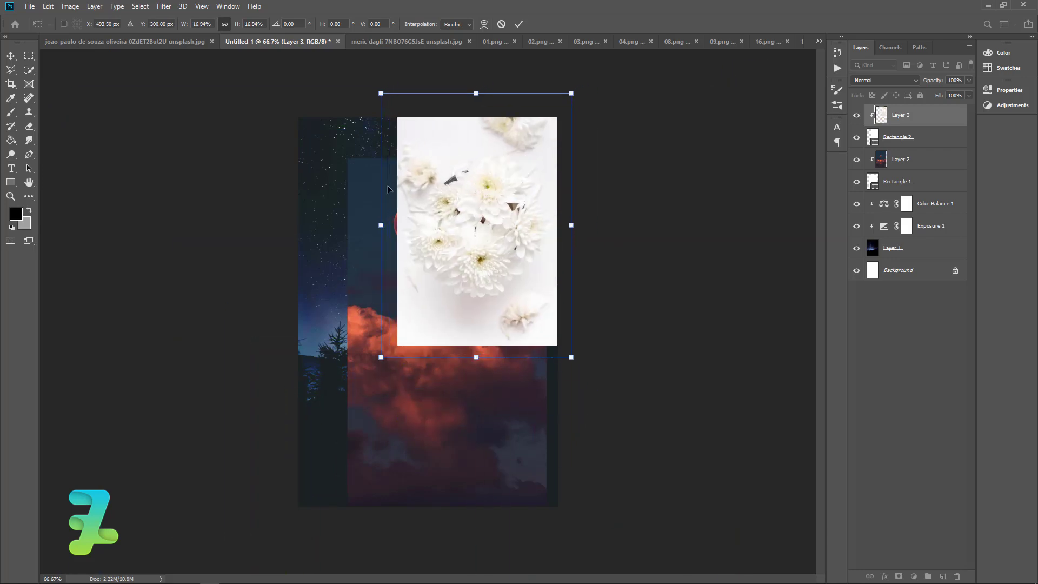
pyautogui.moveTo(497, 197)
pyautogui.mouseDown()
pyautogui.moveTo(497, 176)
pyautogui.moveTo(461, 204)
pyautogui.moveTo(479, 217)
pyautogui.mouseUp()
pyautogui.press('Return')
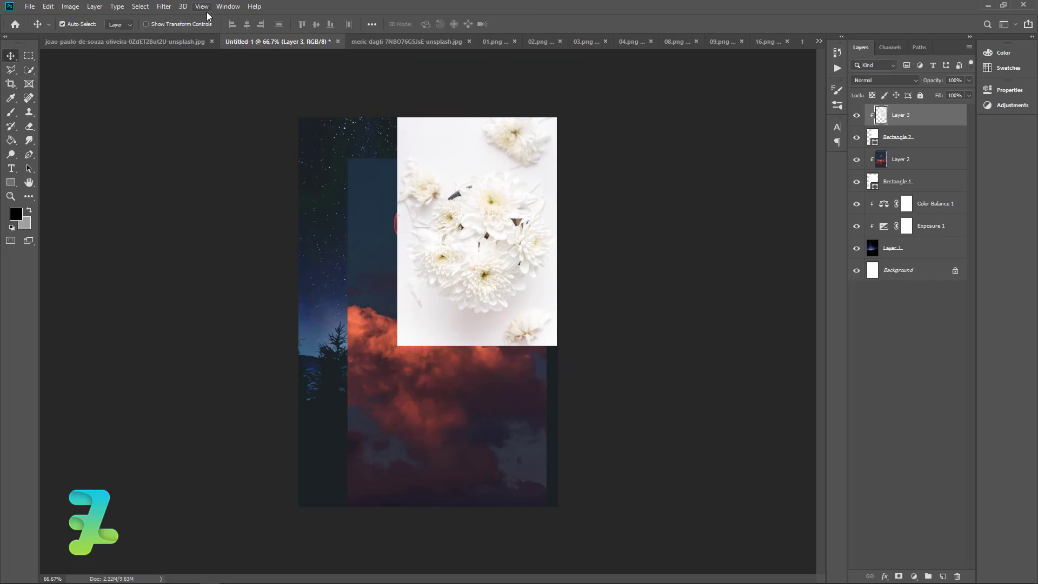
# - Copy the woman cutout layer into the Untitled-1 poster as Layer 0 copy
pyautogui.click(183, 43)
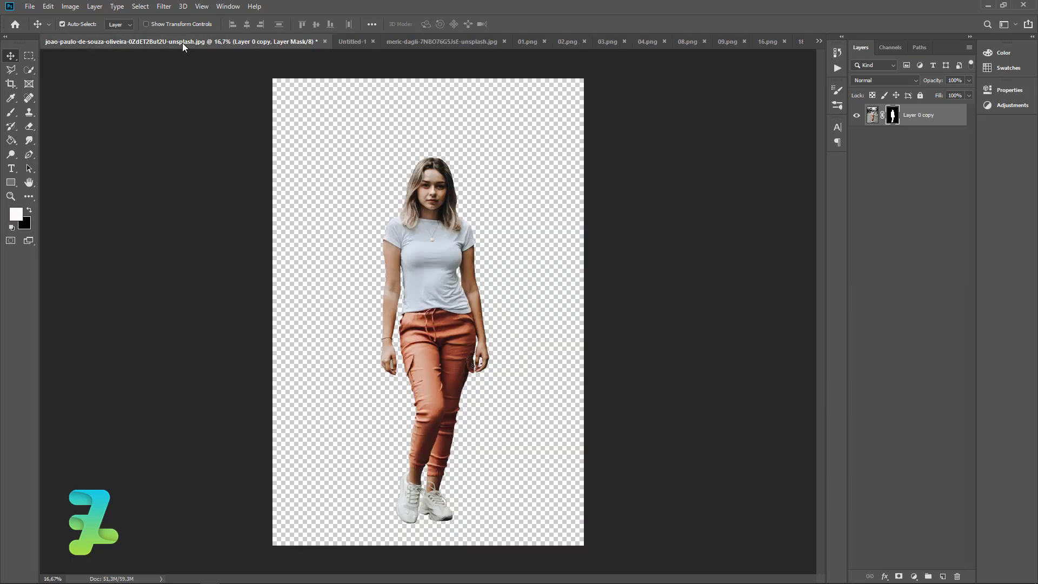
pyautogui.rightClick(170, 41)
pyautogui.click(185, 83)
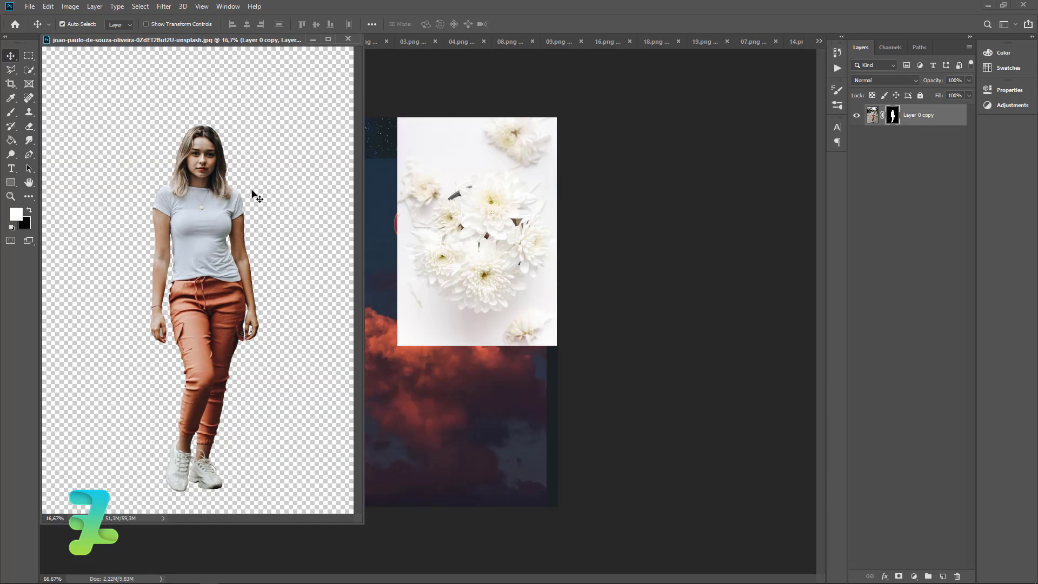
pyautogui.moveTo(877, 123); pyautogui.dragTo(409, 260)
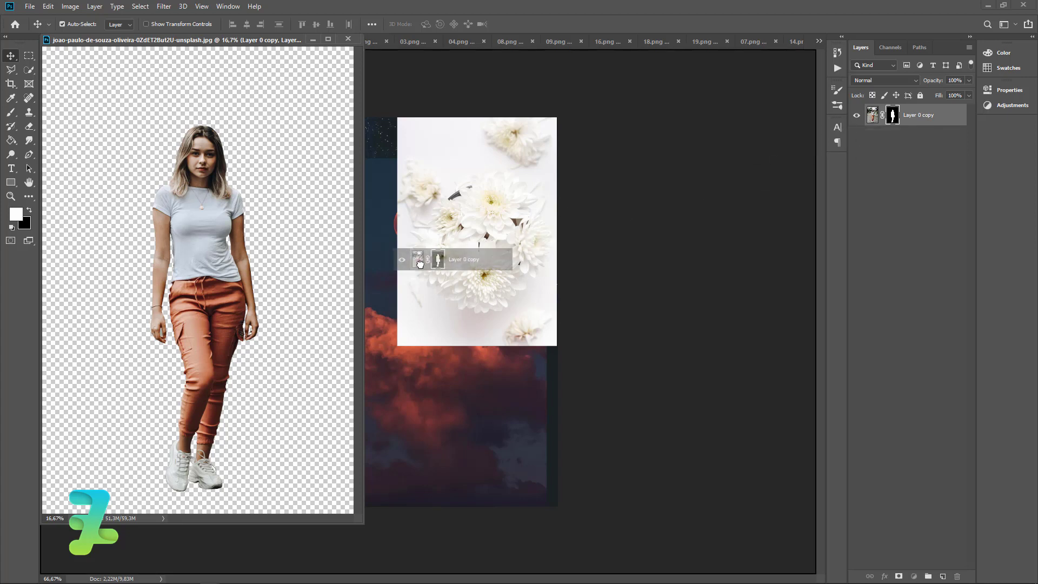
pyautogui.moveTo(300, 52); pyautogui.dragTo(156, 41)
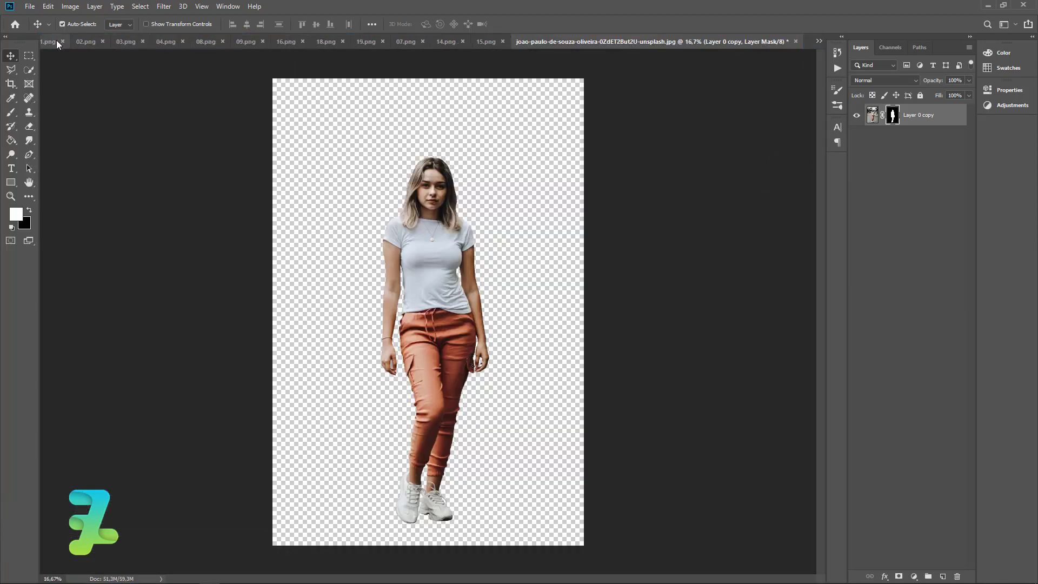
pyautogui.click(57, 41)
pyautogui.click(232, 7)
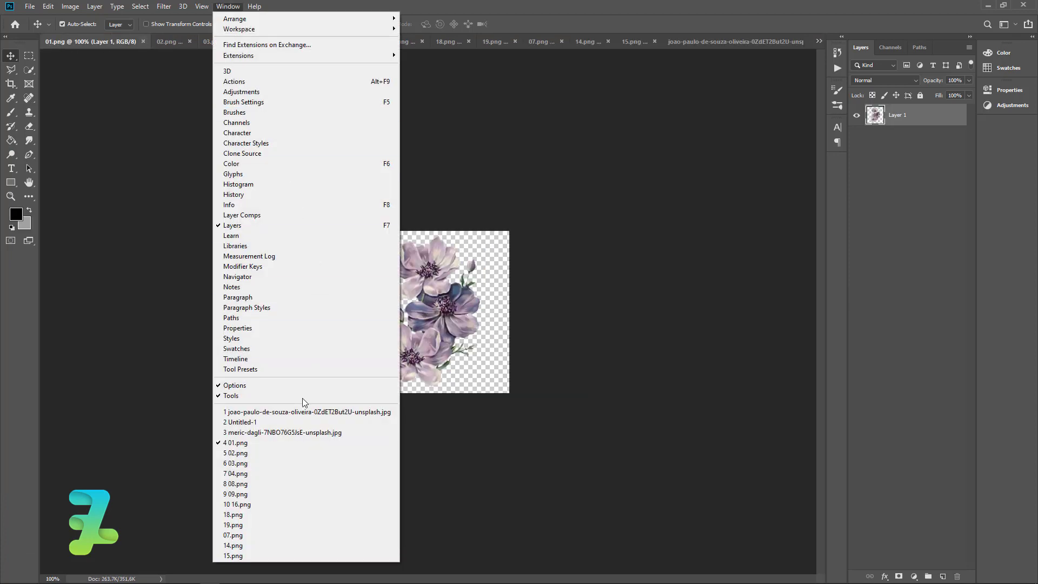
pyautogui.click(299, 422)
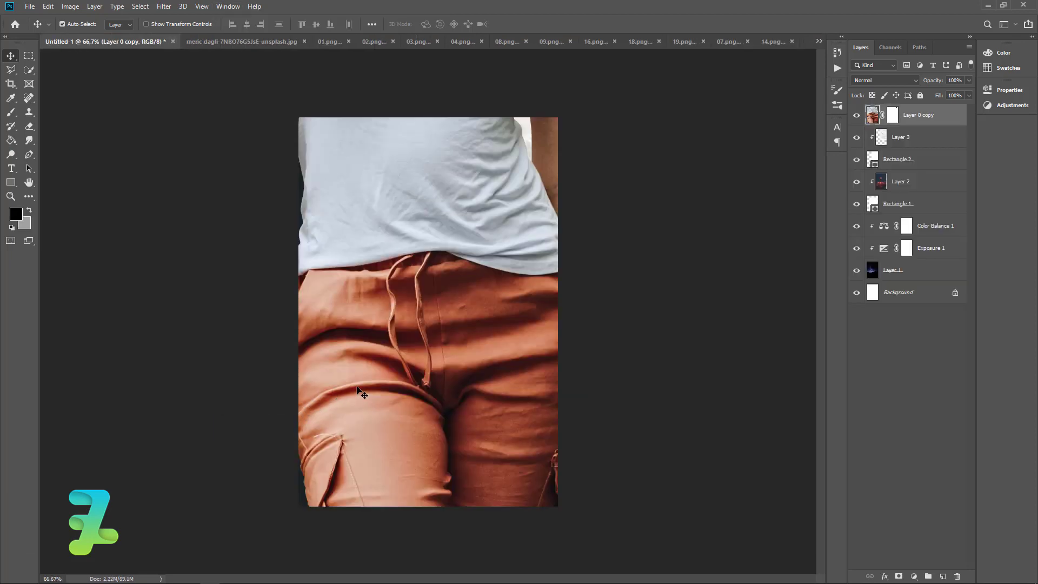
# - Move the woman cutout into view and scale her to about 49%, undoing stray resizes
pyautogui.hotkey('ctrl', 't')
pyautogui.moveTo(479, 263)
pyautogui.mouseDown()
pyautogui.moveTo(406, 292)
pyautogui.moveTo(433, 401)
pyautogui.mouseUp()
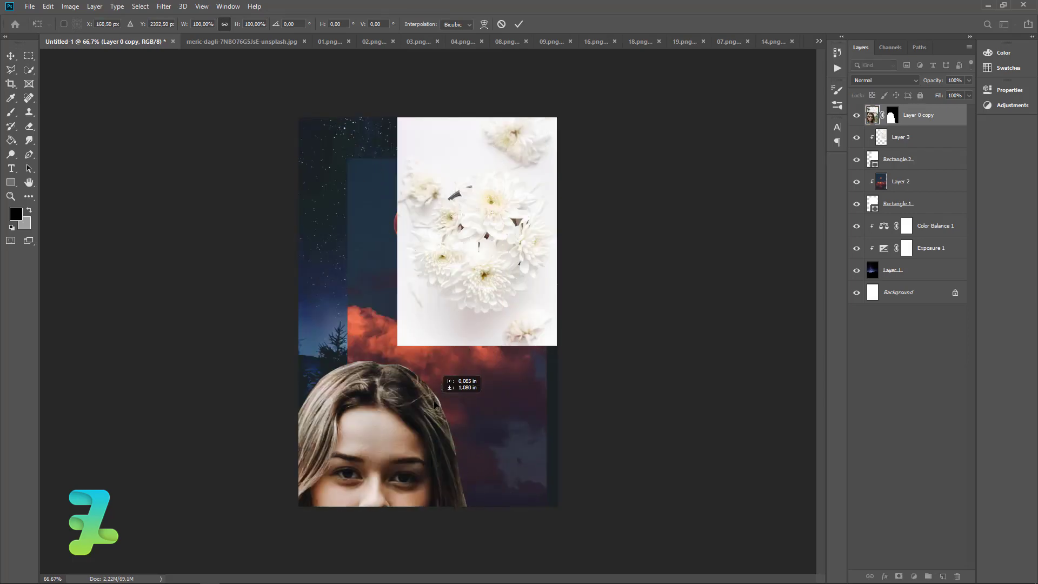
pyautogui.moveTo(406, 438)
pyautogui.mouseDown()
pyautogui.moveTo(643, 142)
pyautogui.moveTo(412, 497)
pyautogui.mouseUp()
pyautogui.moveTo(246, 495); pyautogui.dragTo(500, 80)
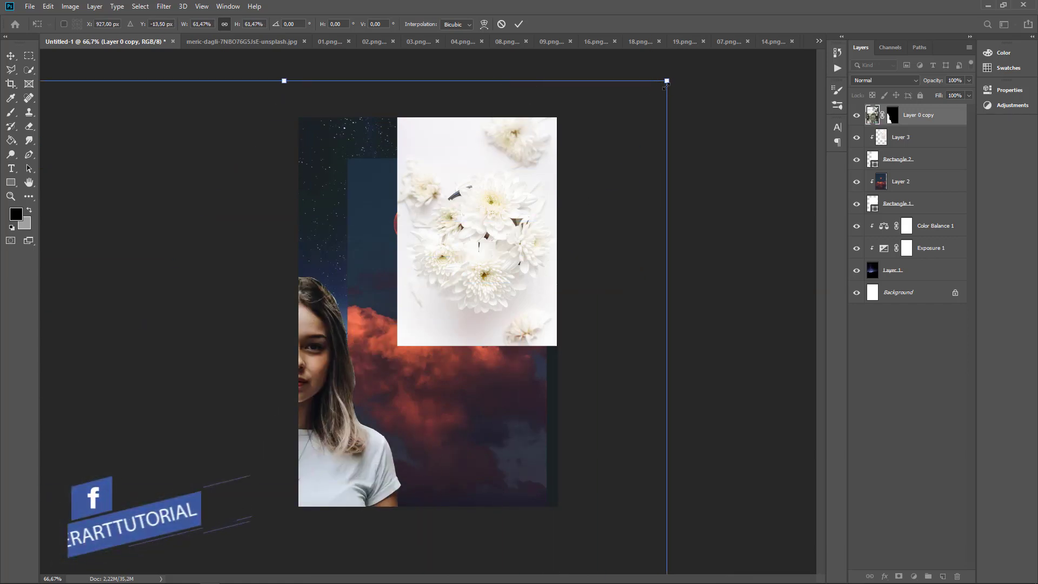
pyautogui.moveTo(666, 80); pyautogui.dragTo(573, 147)
pyautogui.hotkey('ctrl', 'z')
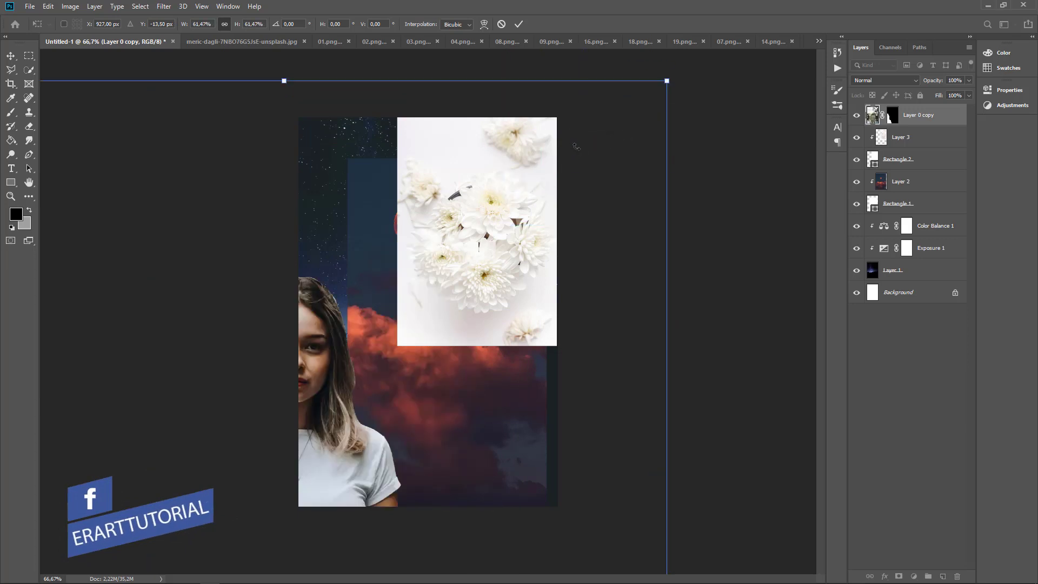
pyautogui.moveTo(667, 81); pyautogui.dragTo(615, 126)
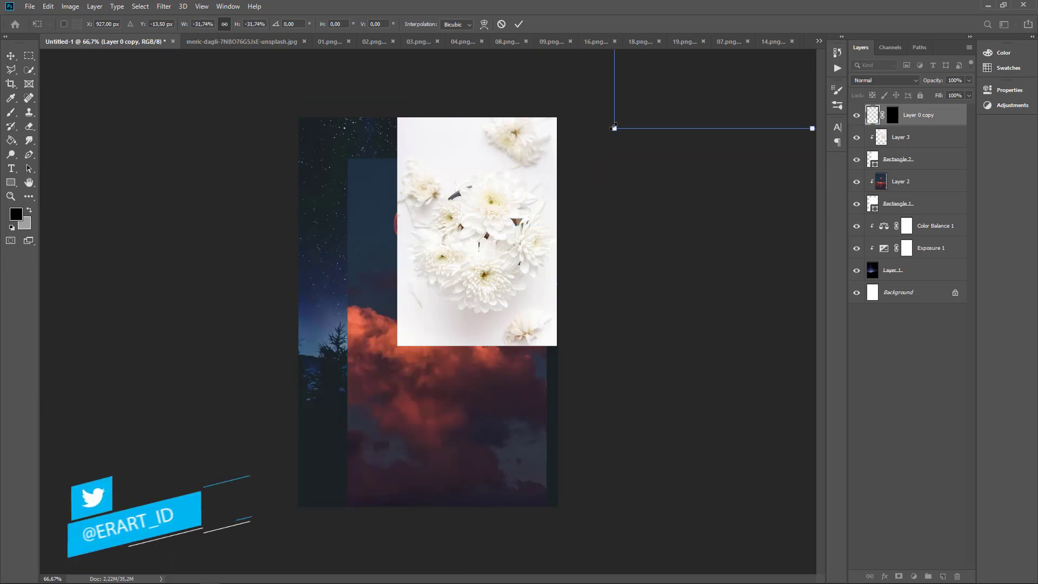
pyautogui.hotkey('ctrl', 'z')
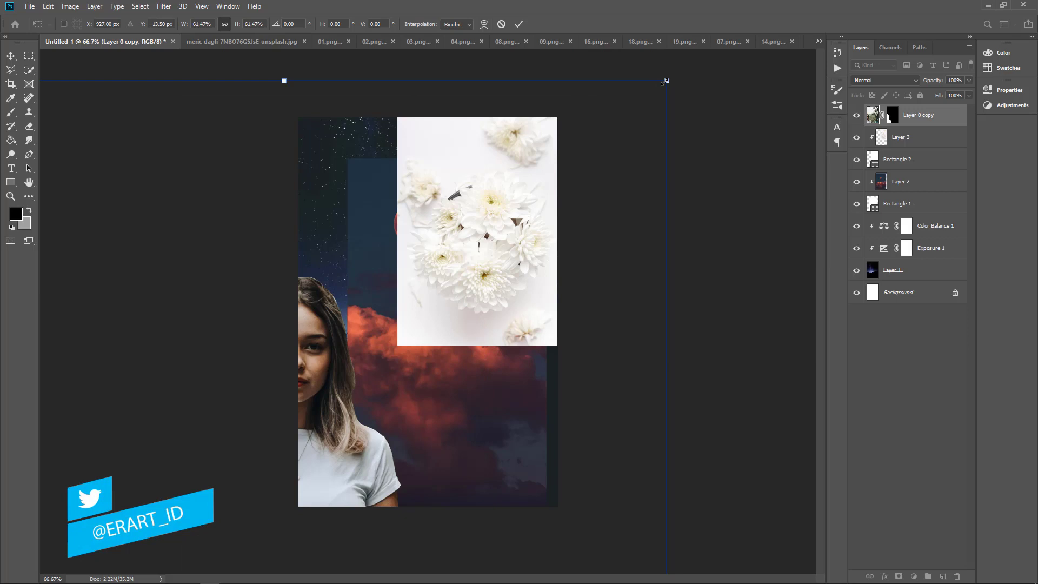
pyautogui.moveTo(666, 81); pyautogui.dragTo(630, 135)
# - Resize the woman to 26.75%, full length at the collage's centre-left, commit, and nudge left
pyautogui.moveTo(452, 231); pyautogui.dragTo(617, 143)
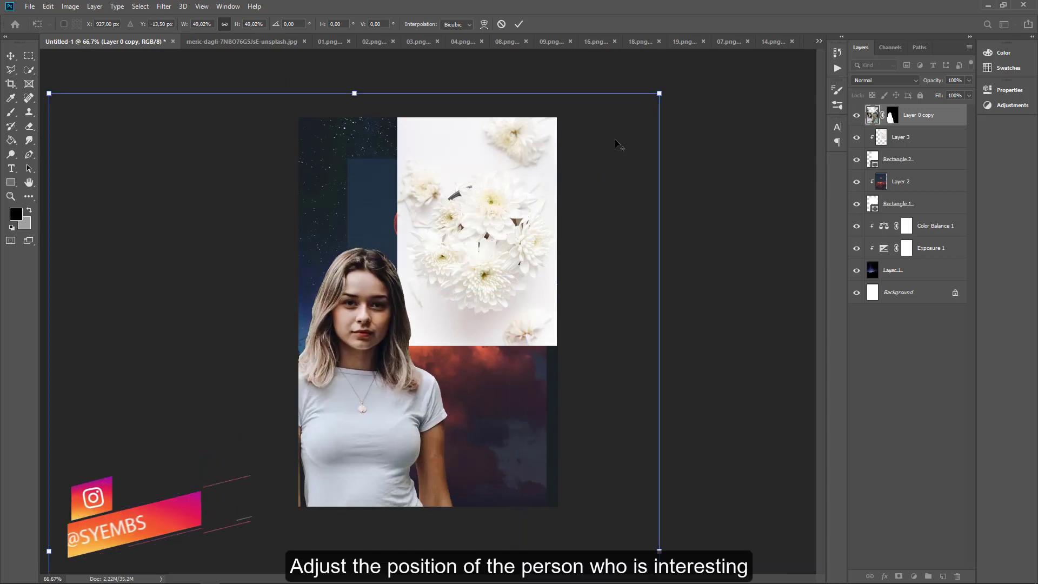
pyautogui.moveTo(659, 93); pyautogui.dragTo(646, 107)
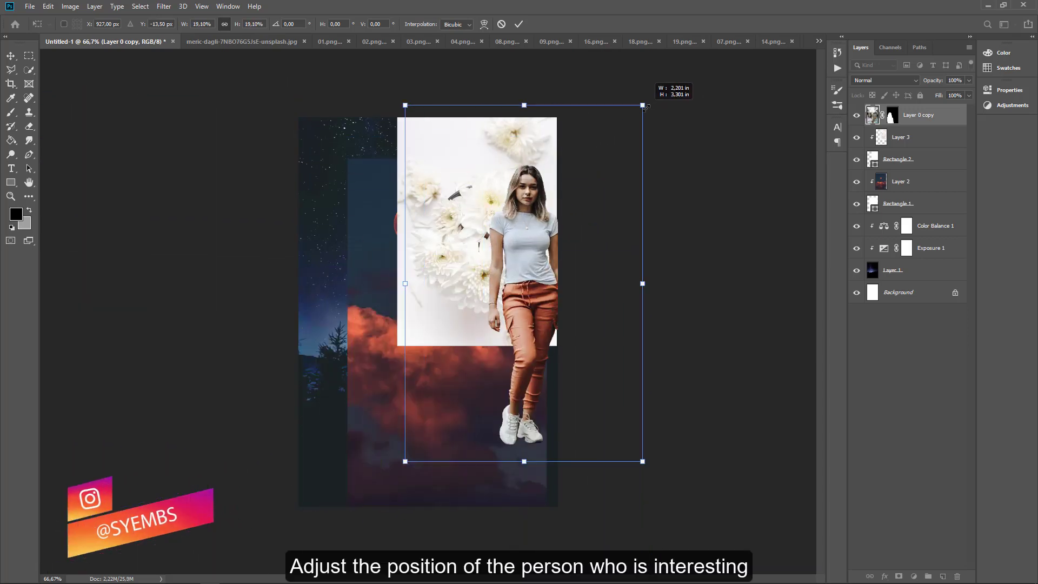
pyautogui.moveTo(550, 213)
pyautogui.mouseDown()
pyautogui.moveTo(494, 245)
pyautogui.moveTo(427, 315)
pyautogui.moveTo(405, 321)
pyautogui.mouseUp()
pyautogui.moveTo(497, 213)
pyautogui.mouseDown()
pyautogui.moveTo(576, 132)
pyautogui.moveTo(611, 73)
pyautogui.mouseUp()
pyautogui.moveTo(464, 263)
pyautogui.mouseDown()
pyautogui.moveTo(419, 336)
pyautogui.moveTo(442, 320)
pyautogui.mouseUp()
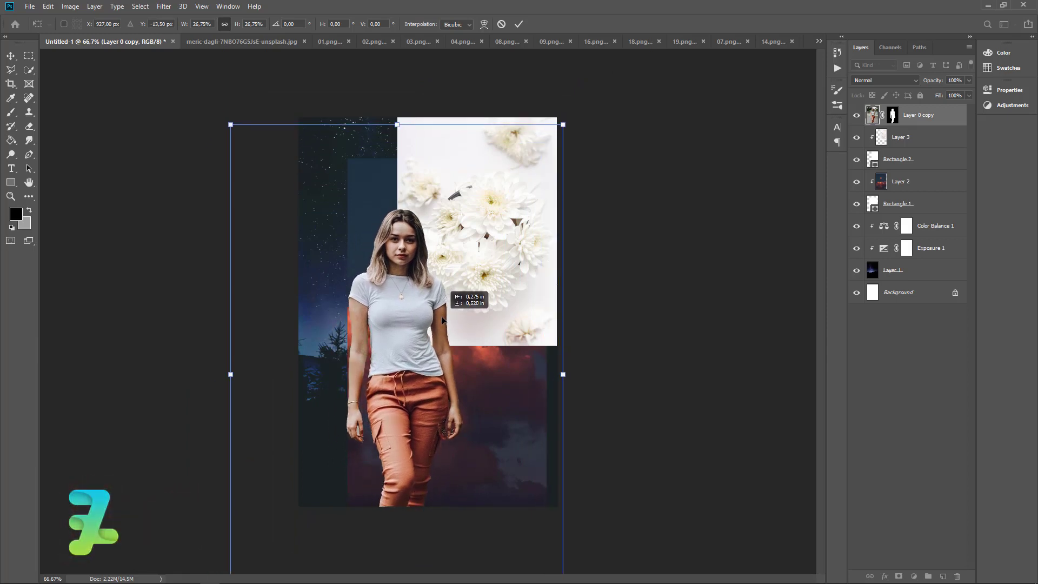
pyautogui.moveTo(442, 321); pyautogui.dragTo(441, 323)
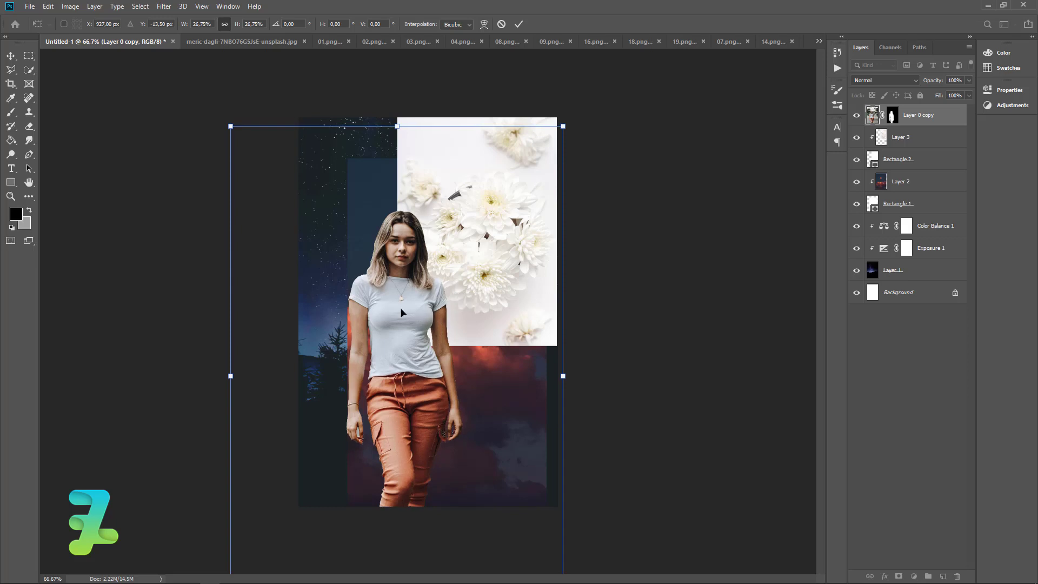
pyautogui.click(11, 56)
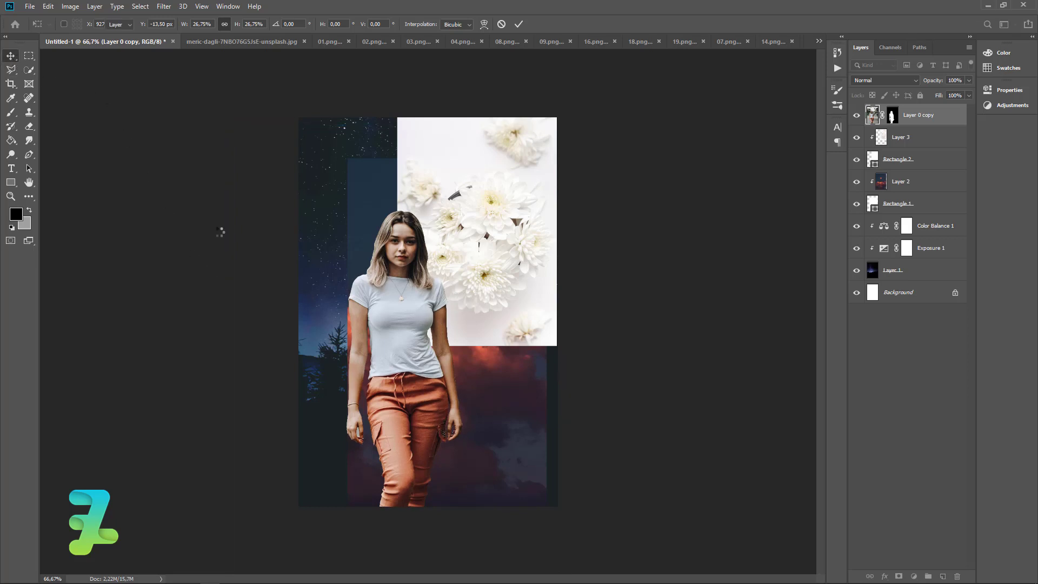
pyautogui.moveTo(381, 320); pyautogui.dragTo(379, 319)
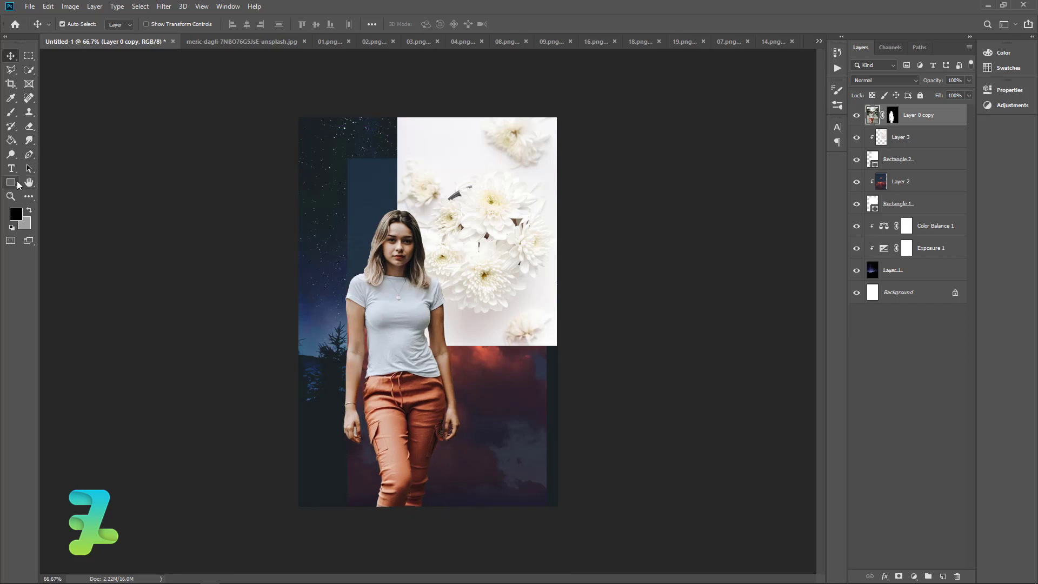
# - Draw a tall white strip, Rectangle 3, right of the woman on a new layer
pyautogui.click(11, 182)
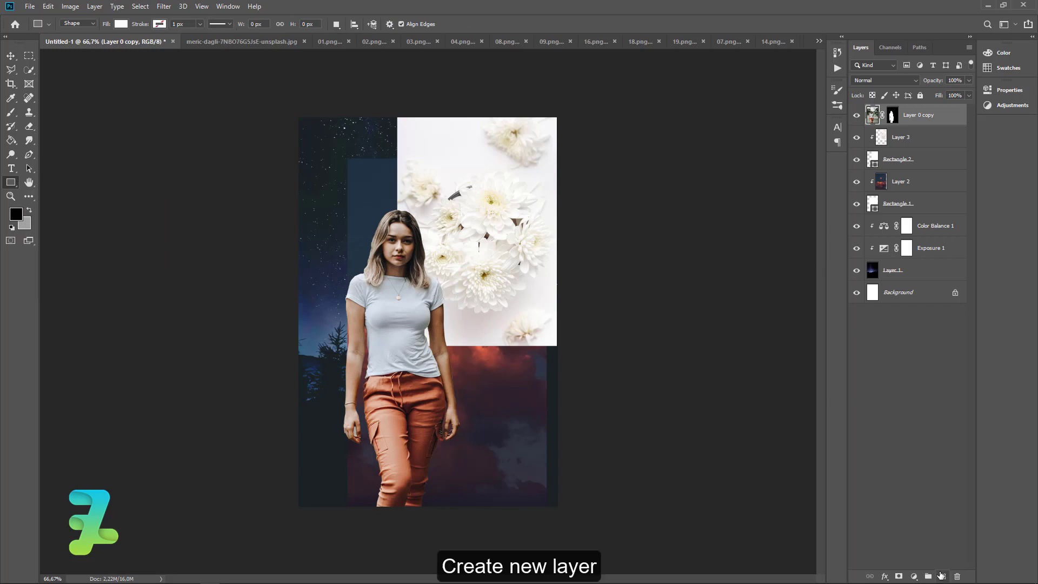
pyautogui.click(942, 576)
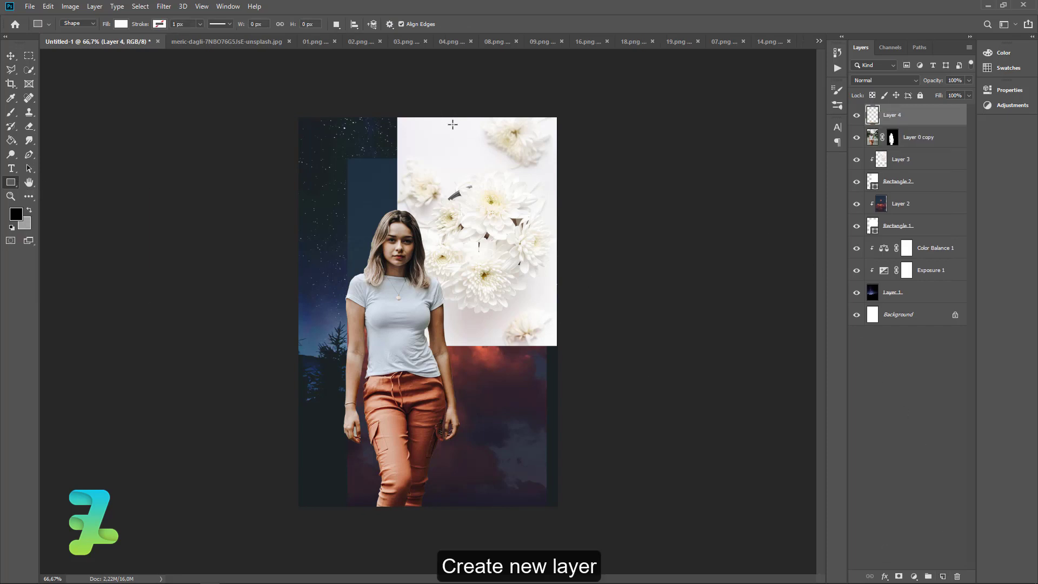
pyautogui.moveTo(435, 123); pyautogui.dragTo(502, 481)
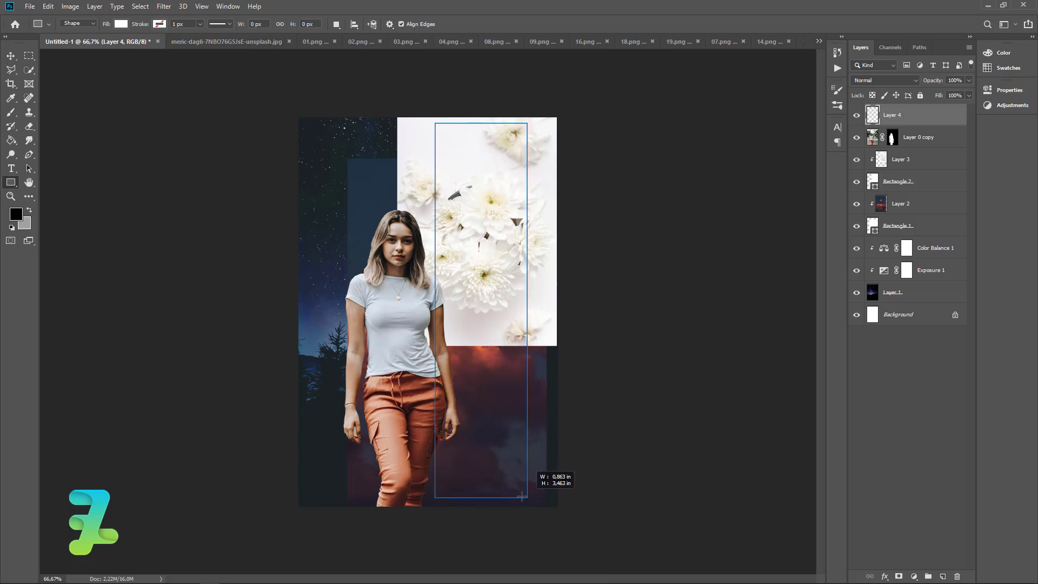
pyautogui.moveTo(501, 481); pyautogui.dragTo(509, 495)
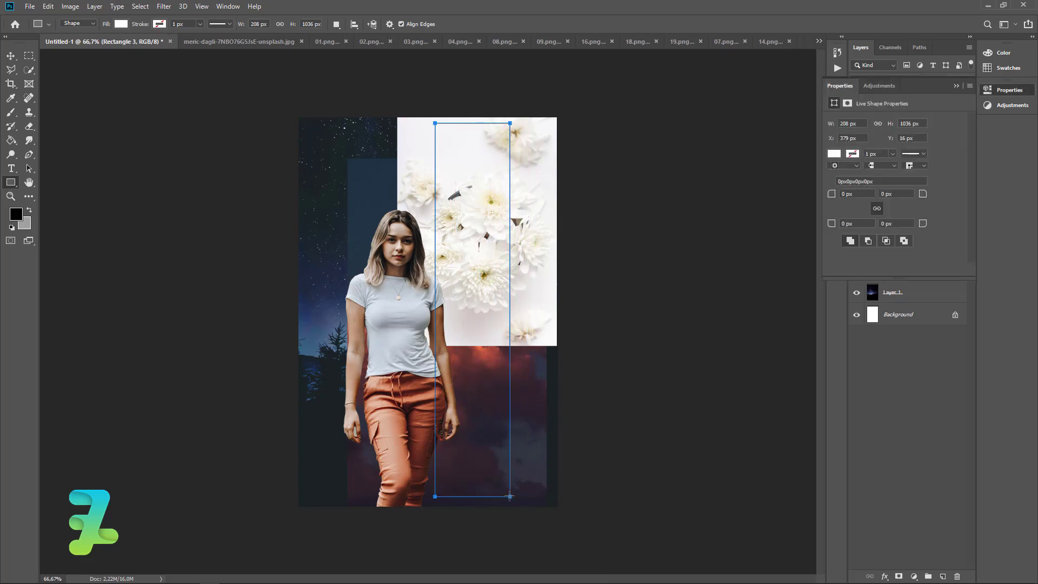
pyautogui.click(11, 58)
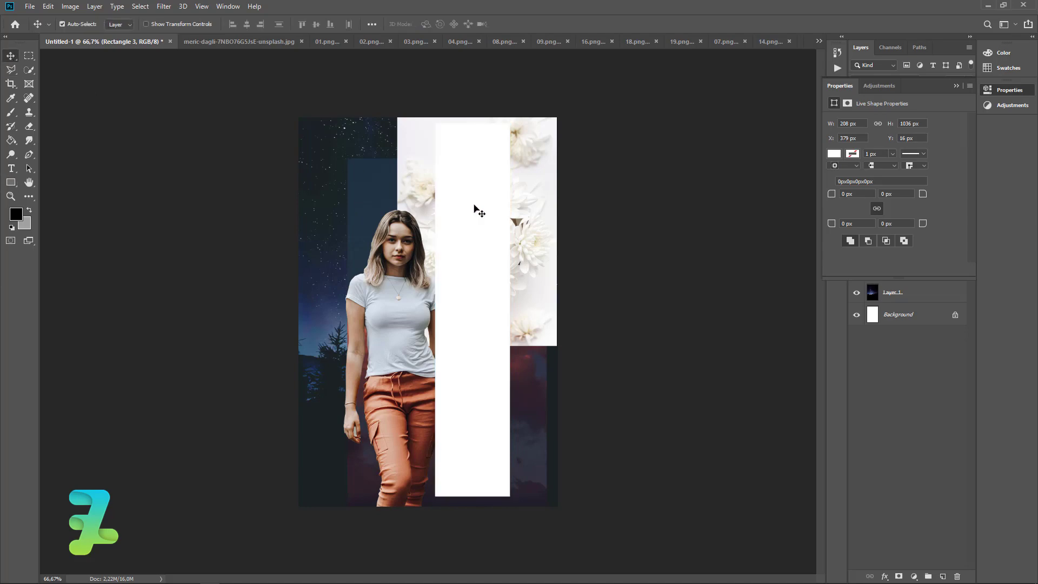
pyautogui.moveTo(473, 209); pyautogui.dragTo(467, 208)
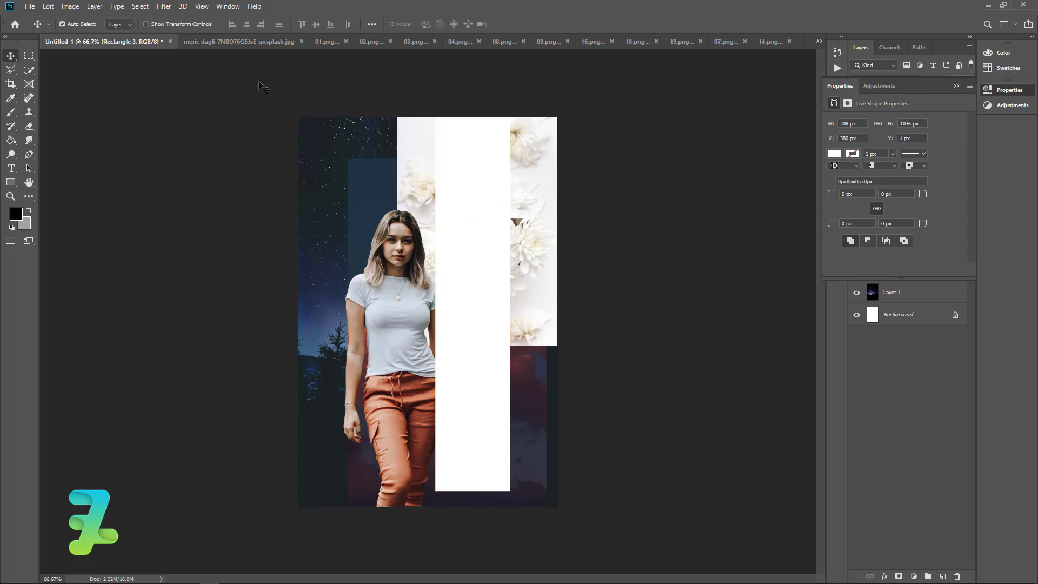
# - Copy the magnolia photo in as Layer 4, clip it to the strip, and reposition it
pyautogui.click(232, 46)
pyautogui.rightClick(230, 45)
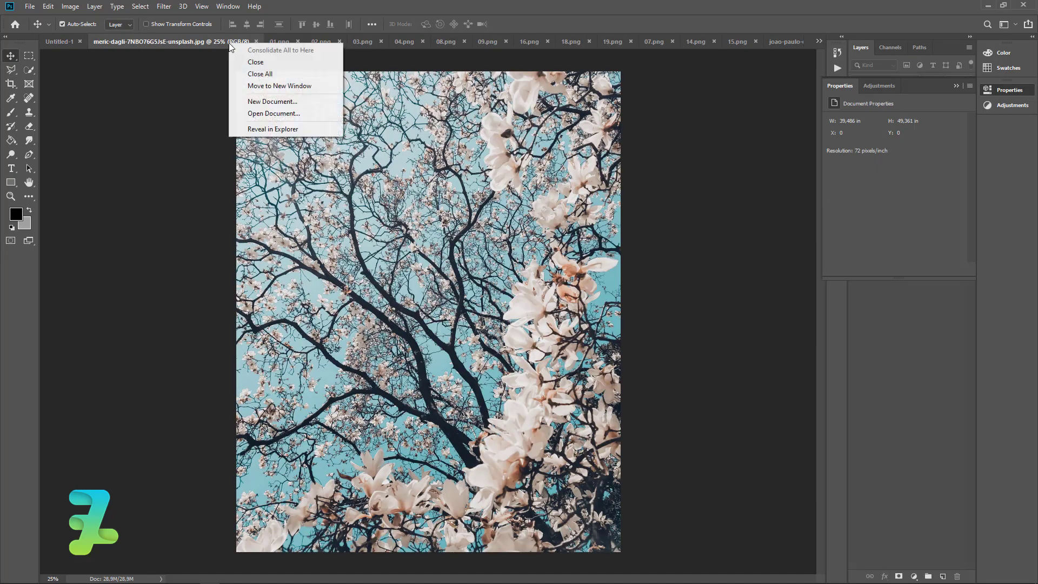
pyautogui.click(247, 86)
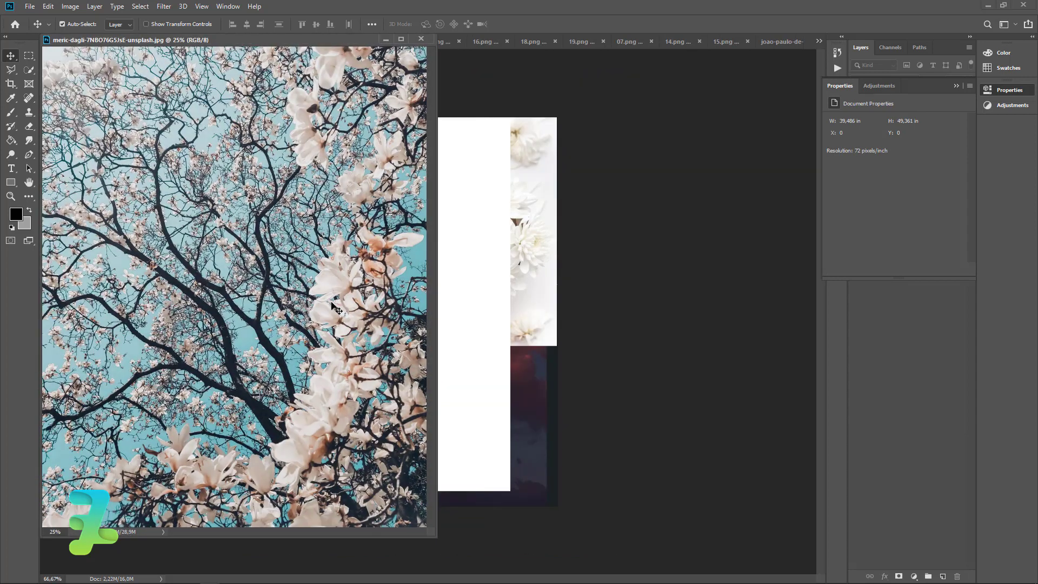
pyautogui.moveTo(348, 296)
pyautogui.mouseDown()
pyautogui.moveTo(407, 262)
pyautogui.moveTo(452, 260)
pyautogui.mouseUp()
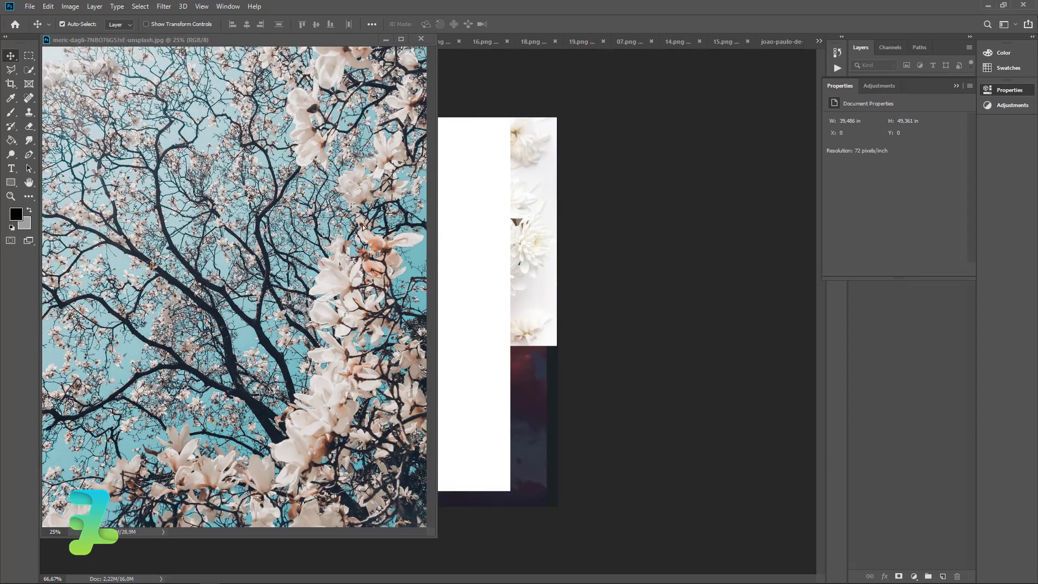
pyautogui.click(421, 39)
pyautogui.click(954, 86)
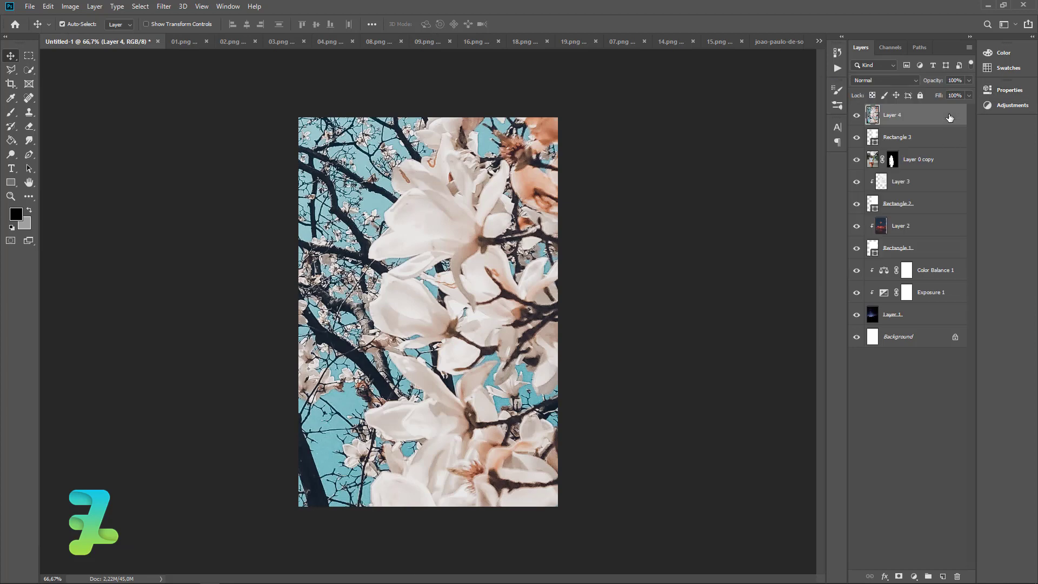
pyautogui.rightClick(888, 114)
pyautogui.click(919, 314)
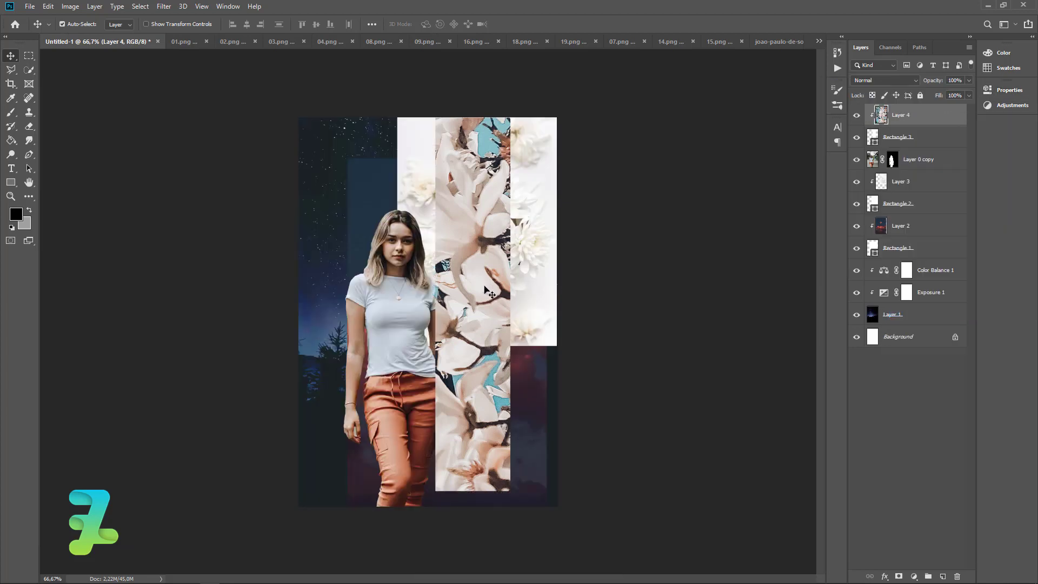
pyautogui.moveTo(482, 290)
pyautogui.mouseDown()
pyautogui.moveTo(569, 272)
pyautogui.moveTo(491, 319)
pyautogui.moveTo(441, 407)
pyautogui.moveTo(459, 371)
pyautogui.moveTo(487, 350)
pyautogui.mouseUp()
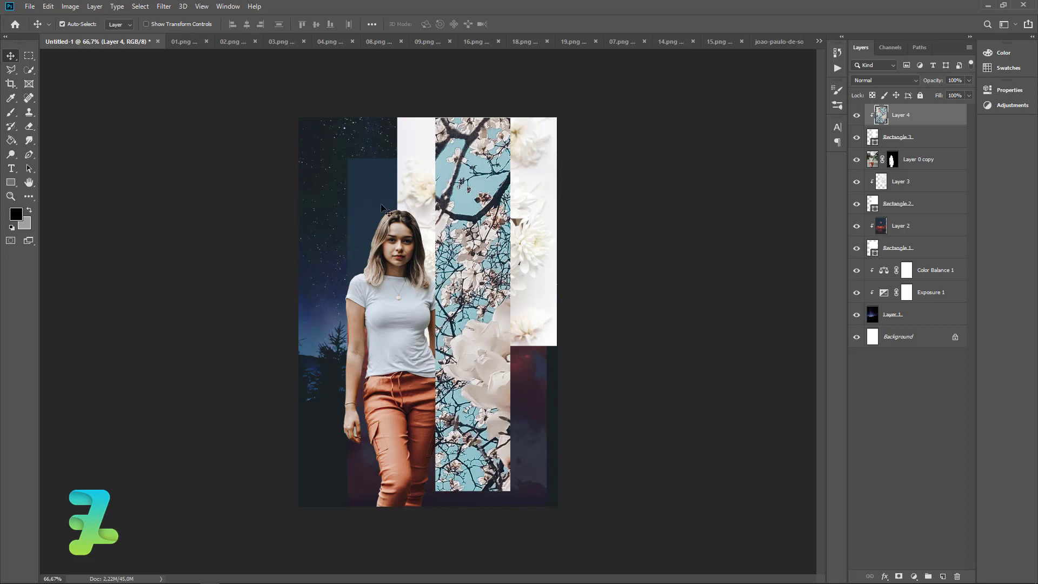
# - Copy the purple flowers from 01.png in as Layer 5, below the woman near her leg
pyautogui.click(191, 42)
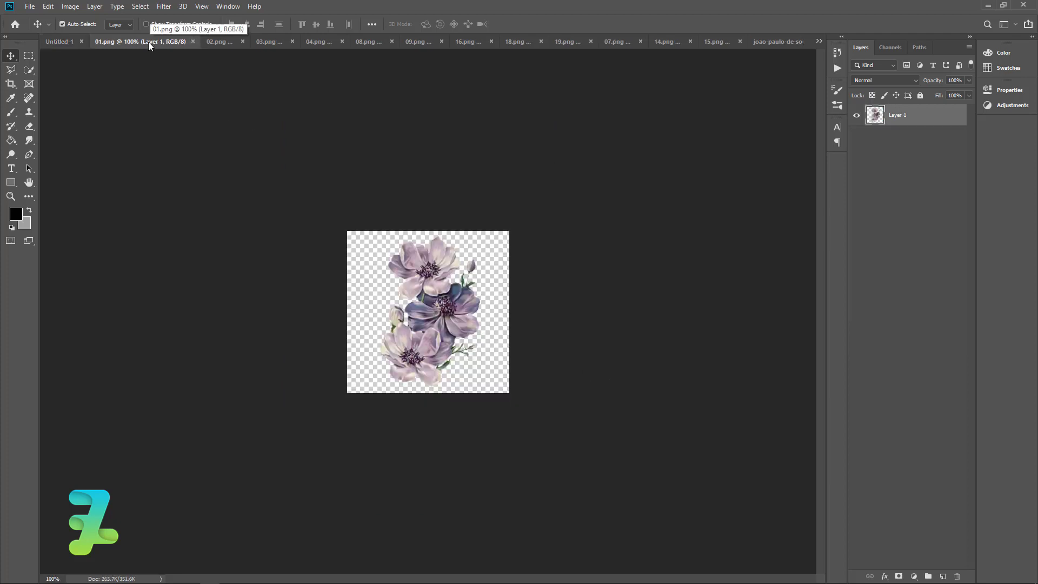
pyautogui.rightClick(148, 41)
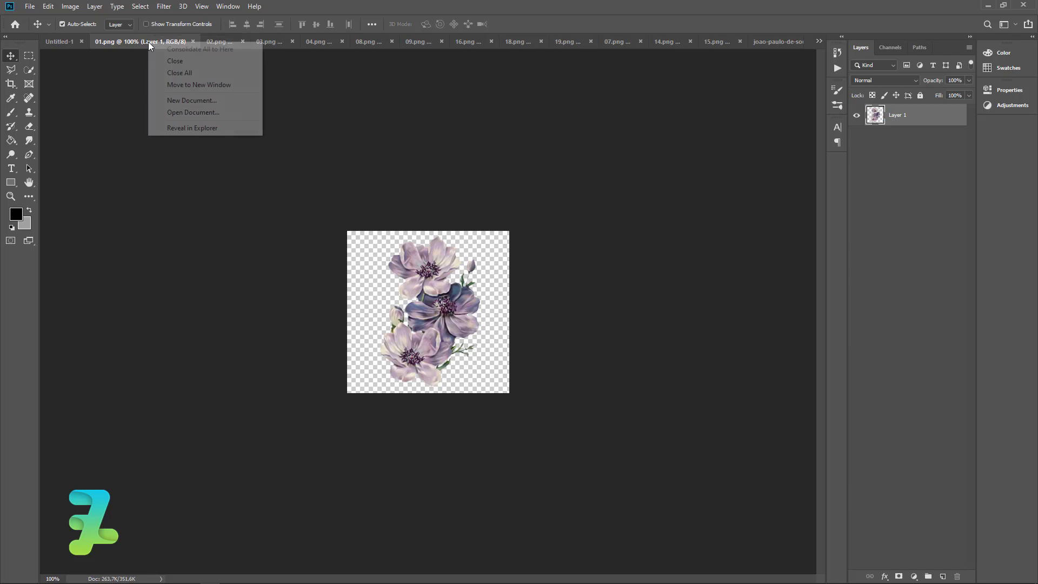
pyautogui.click(179, 82)
pyautogui.moveTo(152, 116); pyautogui.dragTo(305, 240)
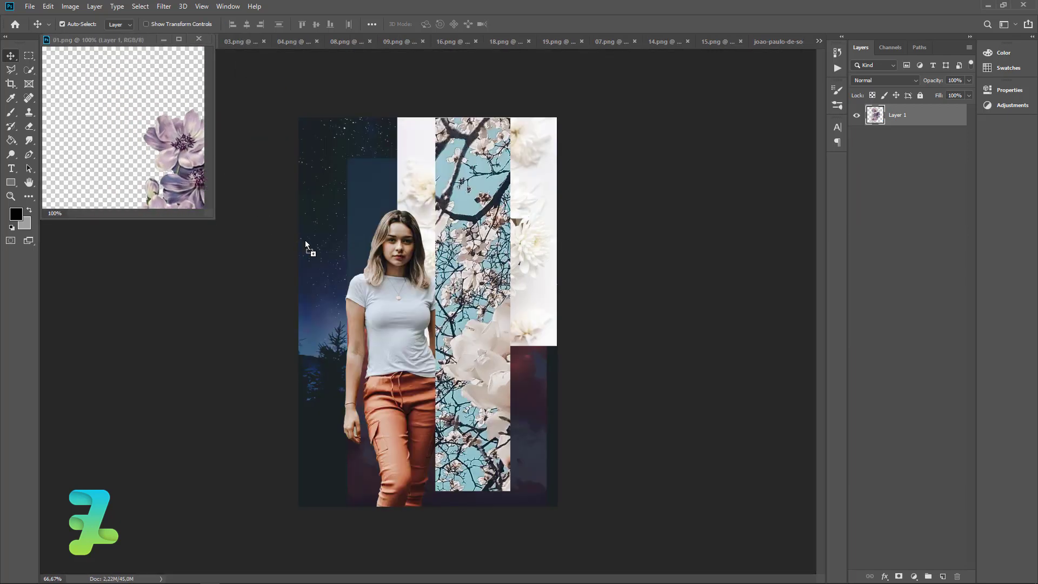
pyautogui.click(199, 38)
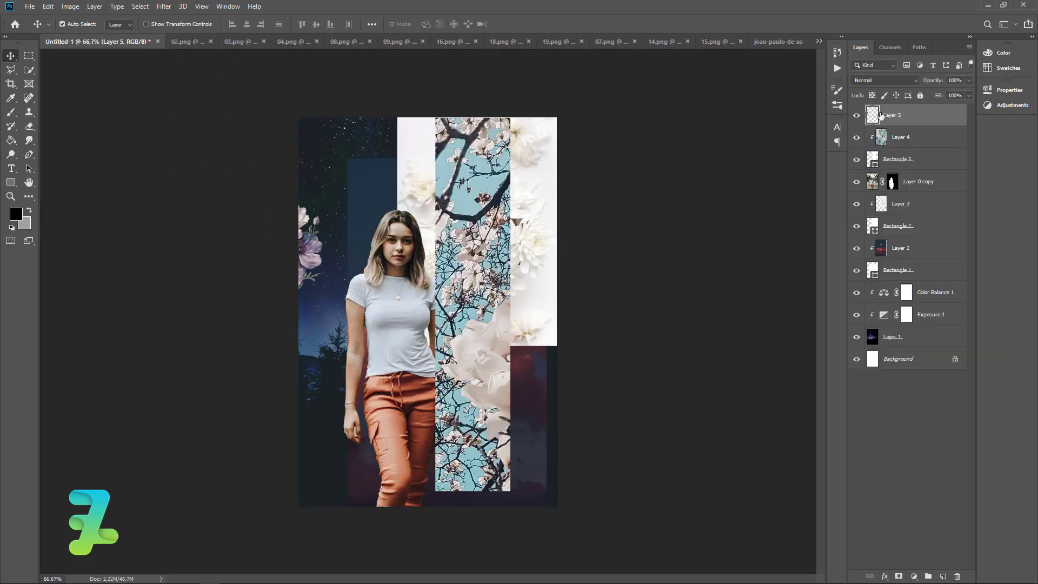
pyautogui.moveTo(897, 270)
pyautogui.mouseDown()
pyautogui.moveTo(914, 275)
pyautogui.moveTo(918, 192)
pyautogui.mouseUp()
pyautogui.moveTo(312, 248); pyautogui.dragTo(390, 477)
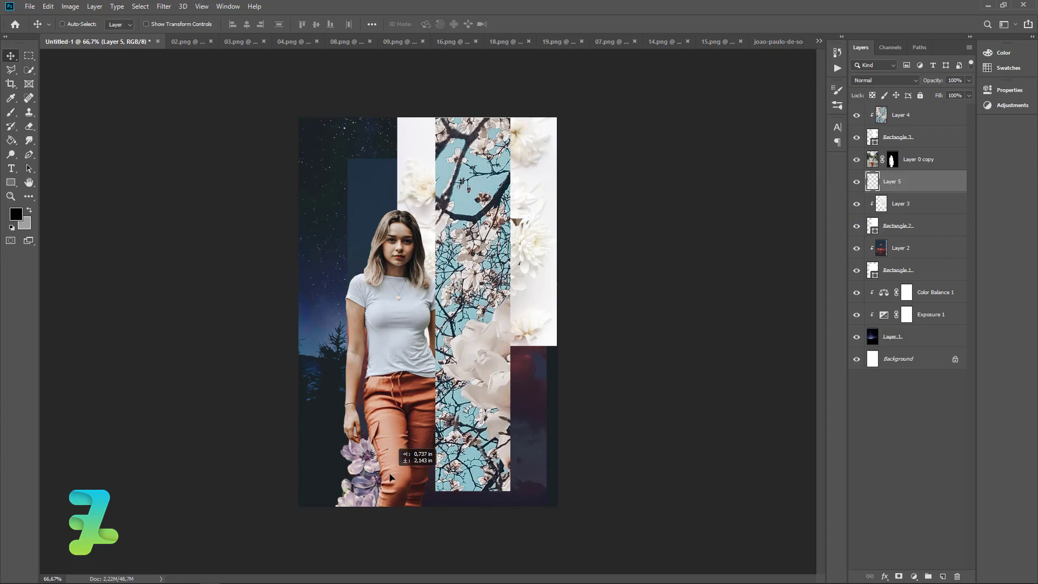
# - Copy the pink rose from 02.png in and move it to the bottom edge near the woman's feet
pyautogui.click(190, 41)
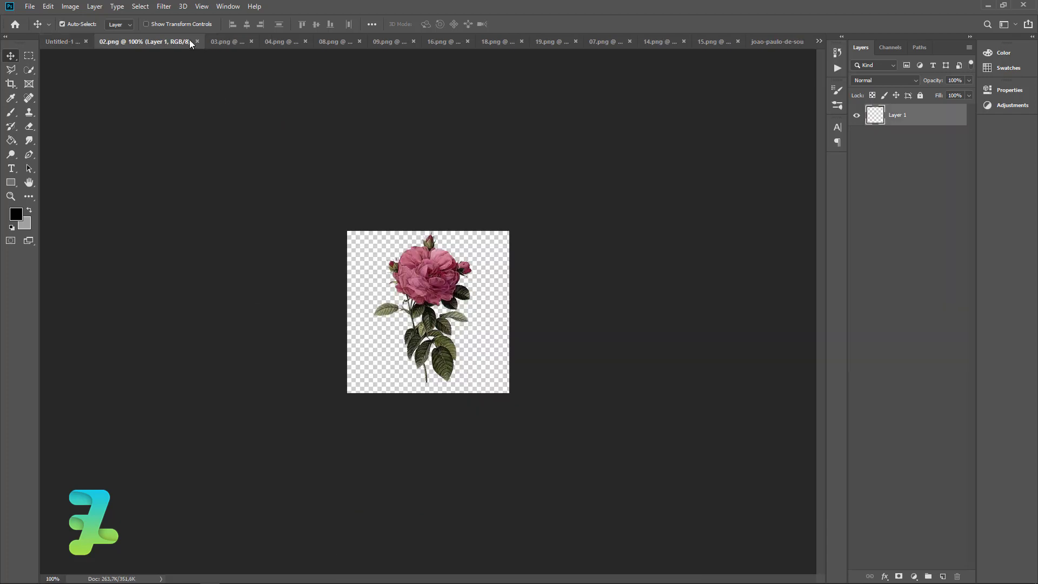
pyautogui.rightClick(174, 40)
pyautogui.click(208, 82)
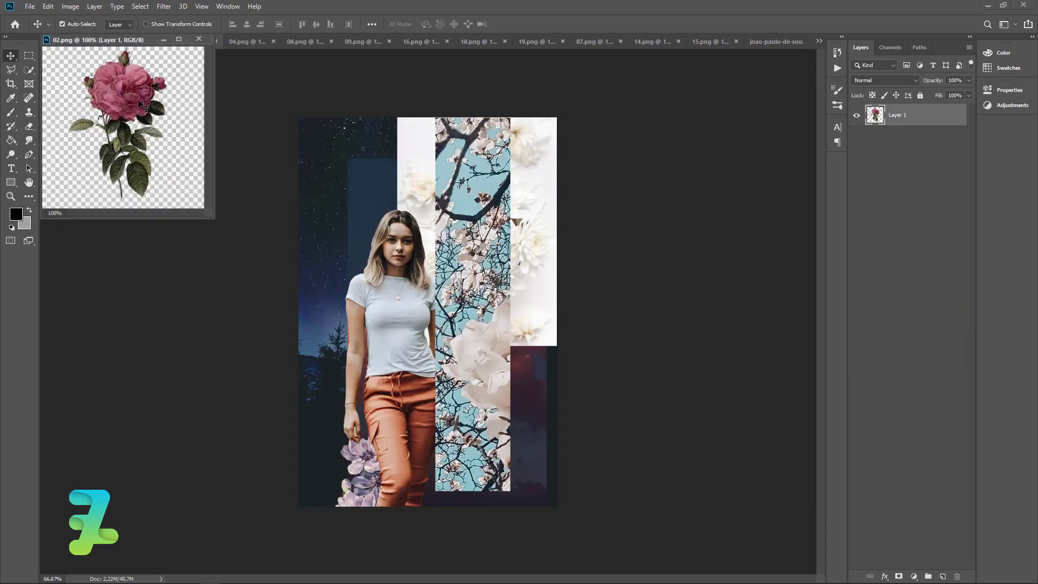
pyautogui.moveTo(155, 137); pyautogui.dragTo(364, 381)
pyautogui.click(198, 39)
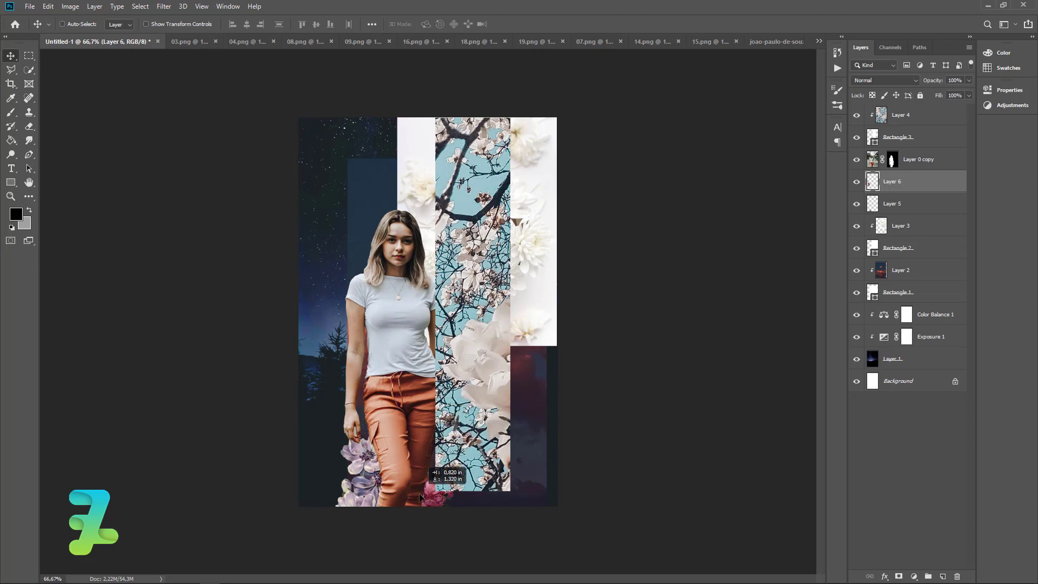
pyautogui.moveTo(363, 381); pyautogui.dragTo(421, 496)
pyautogui.press('ctrl')
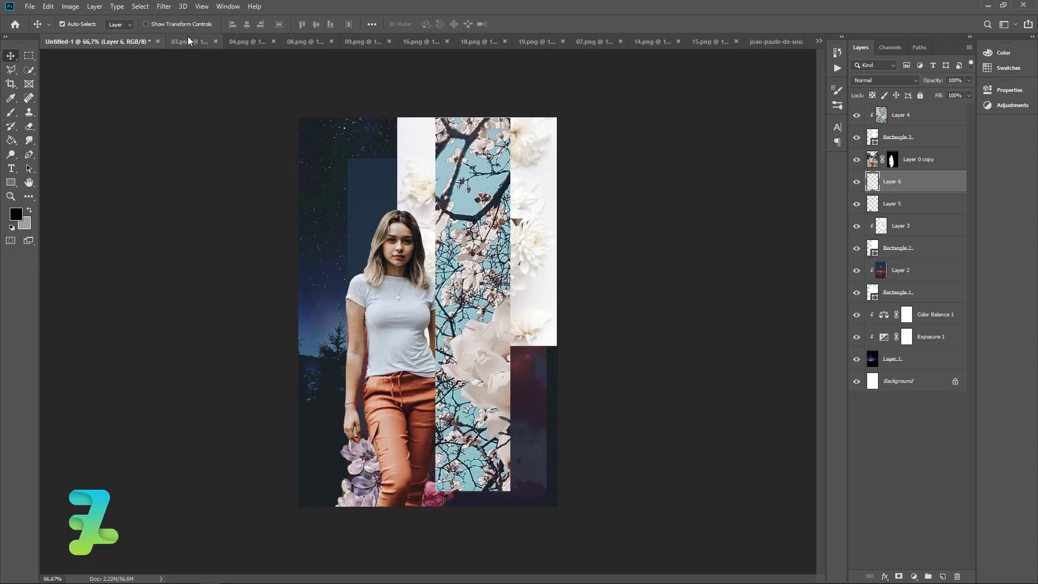
# - Copy the red roses in a vase from 03.png in as Layer 7 beside the woman's hand
pyautogui.click(189, 42)
pyautogui.rightClick(171, 40)
pyautogui.click(211, 83)
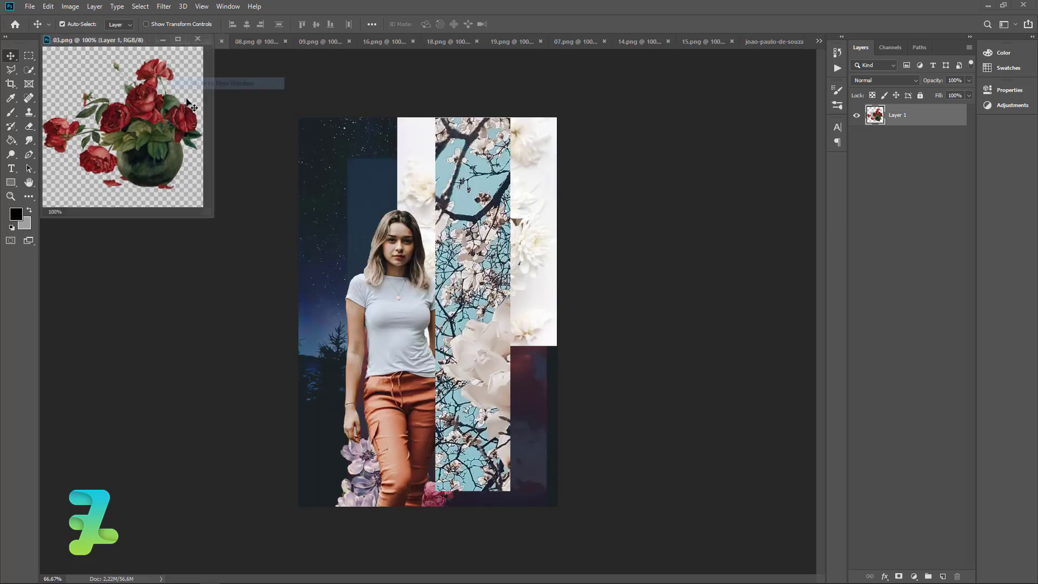
pyautogui.moveTo(164, 116); pyautogui.dragTo(337, 281)
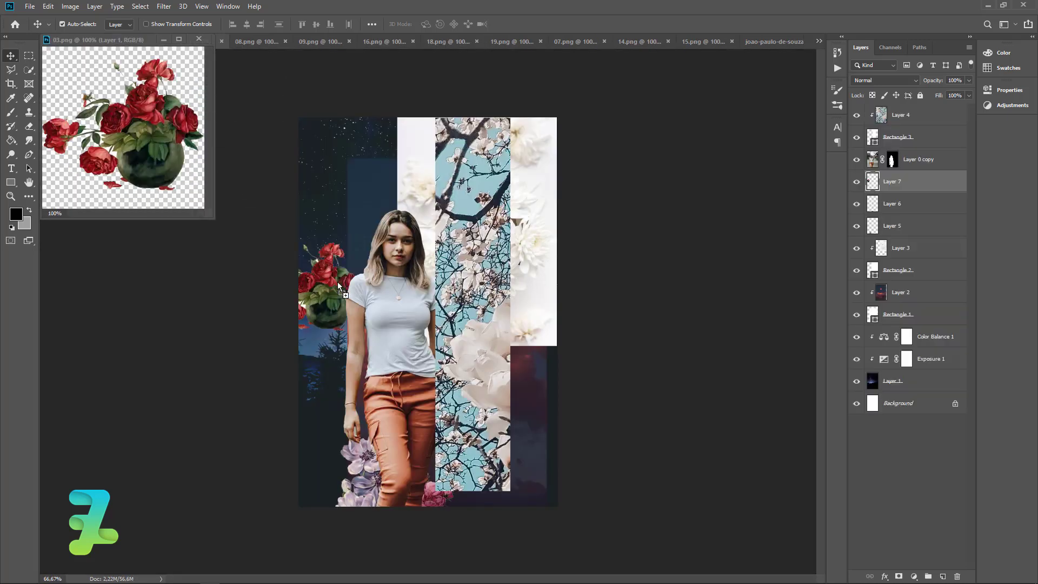
pyautogui.click(199, 39)
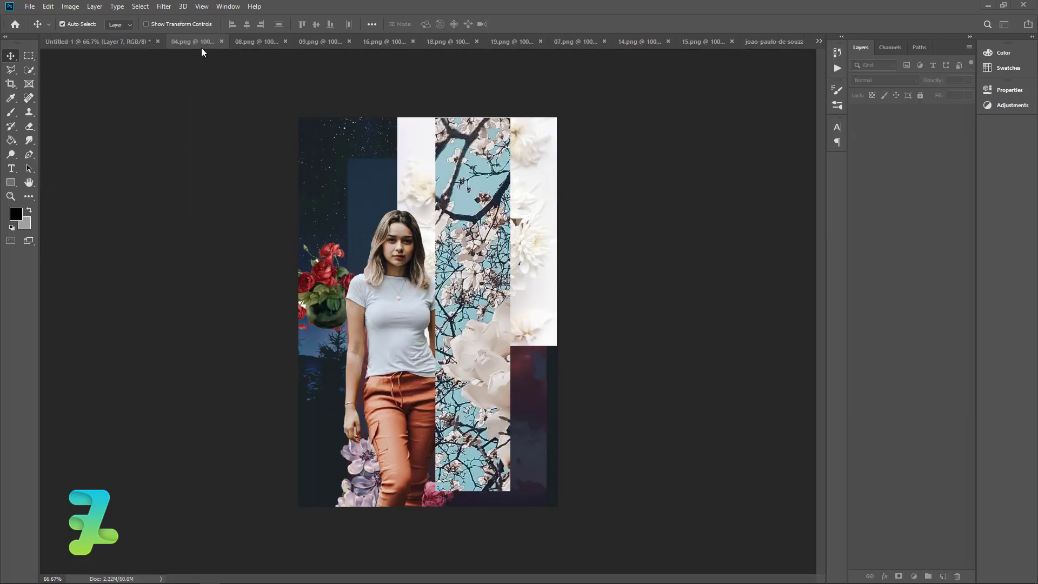
pyautogui.moveTo(356, 280); pyautogui.dragTo(352, 401)
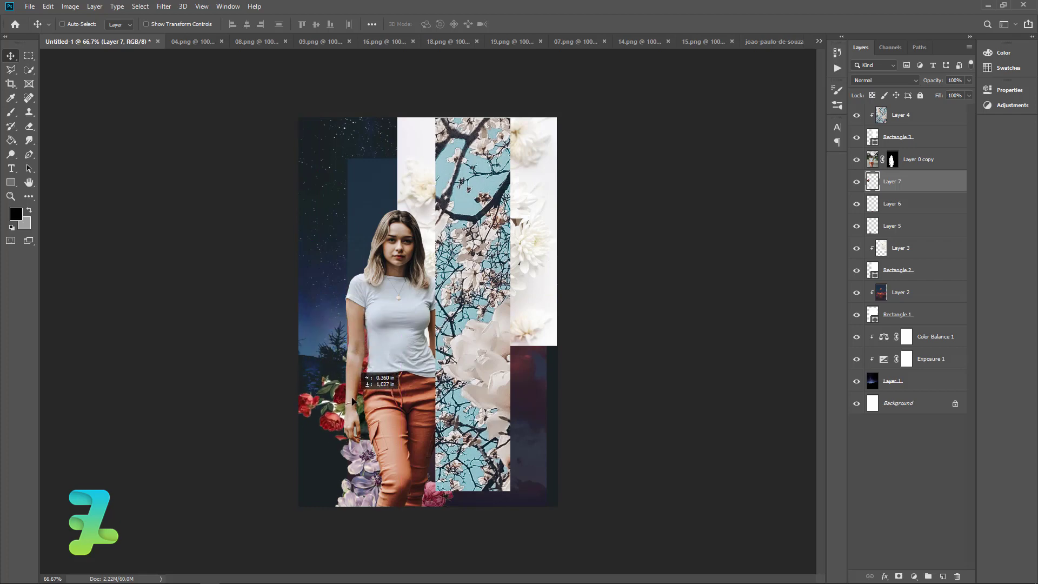
pyautogui.moveTo(352, 401); pyautogui.dragTo(351, 401)
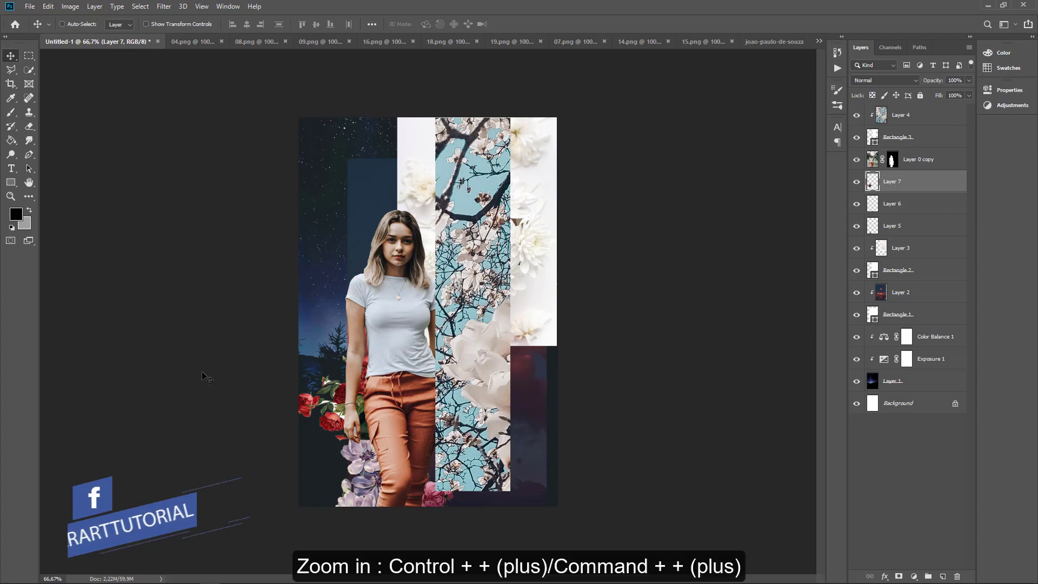
# - Erase the white fringe around the red roses by the woman's arm with a size-5 eraser, then zoom out
pyautogui.hotkey('ctrl', '+')
pyautogui.hotkey('ctrl', '+')
pyautogui.scroll(-1, 207, 378)
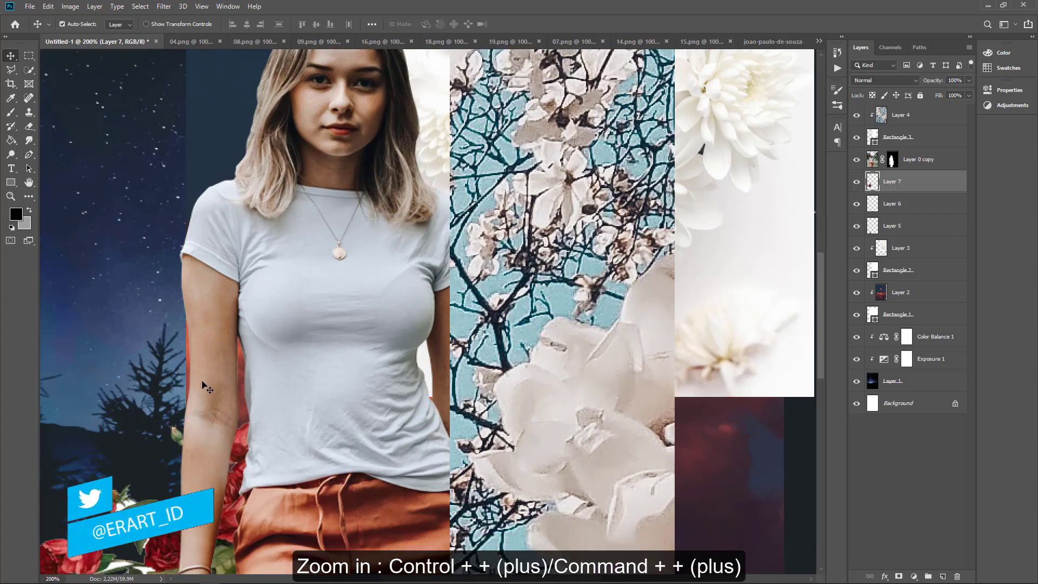
pyautogui.scroll(-1, 213, 386)
pyautogui.scroll(-1, 243, 387)
pyautogui.scroll(-1, 281, 385)
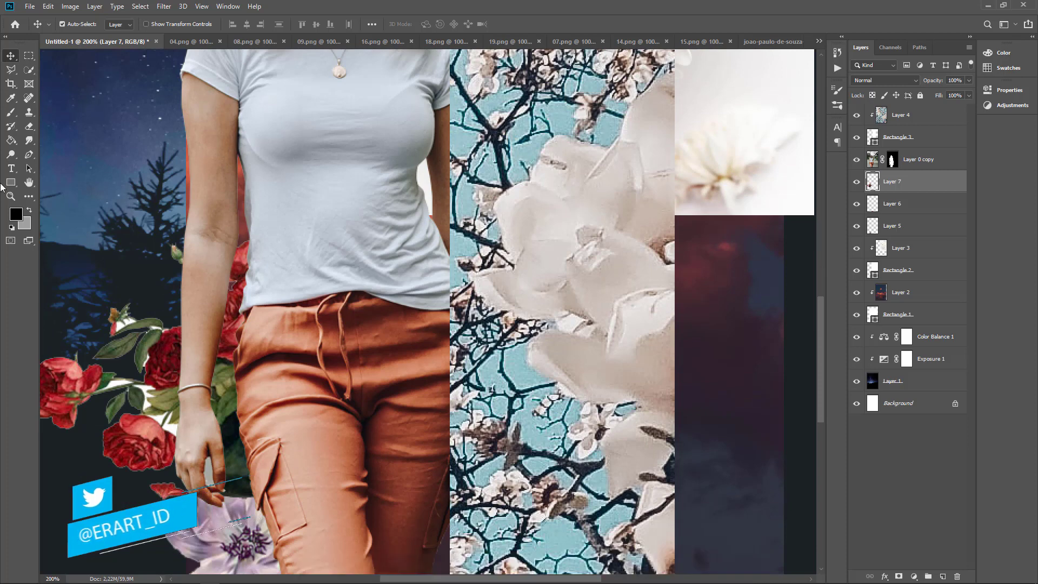
pyautogui.click(29, 126)
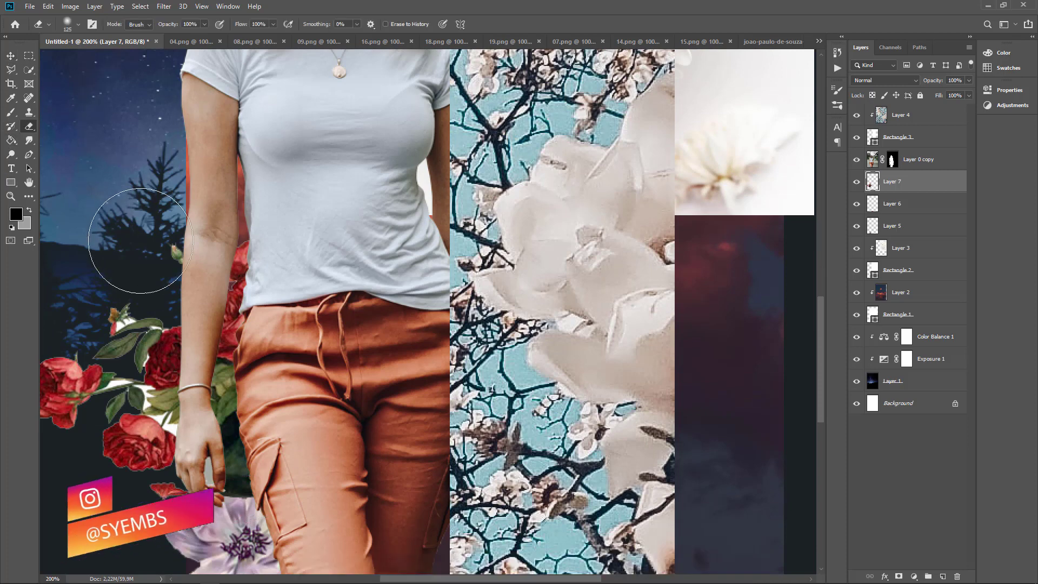
pyautogui.press('[')
pyautogui.press('[')
pyautogui.press('[')
pyautogui.press('[')
pyautogui.press('[')
pyautogui.press('[')
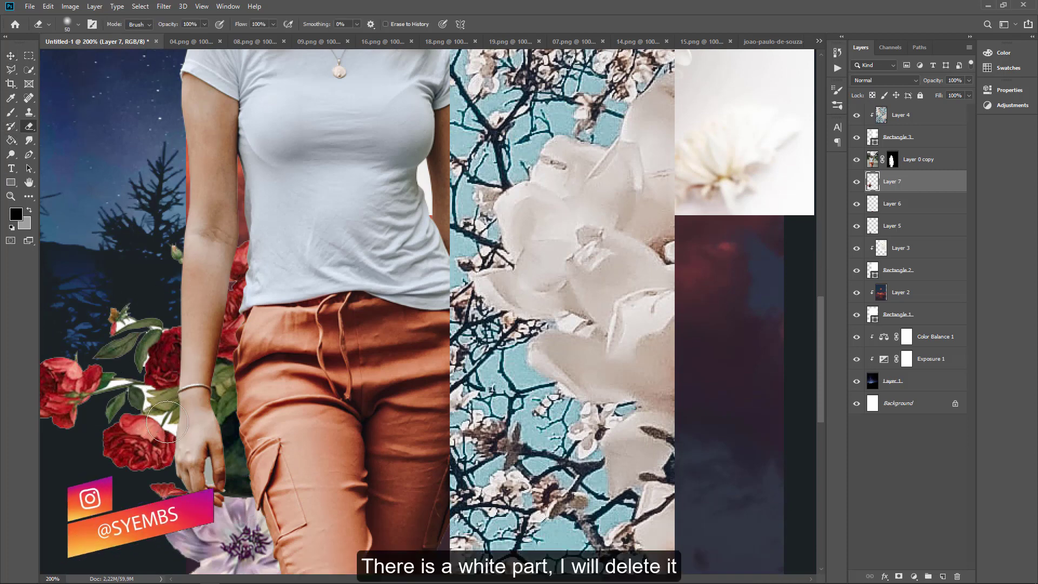
pyautogui.press('[')
pyautogui.press('[')
pyautogui.press('[')
pyautogui.press('[')
pyautogui.press('[')
pyautogui.press('[')
pyautogui.press('[')
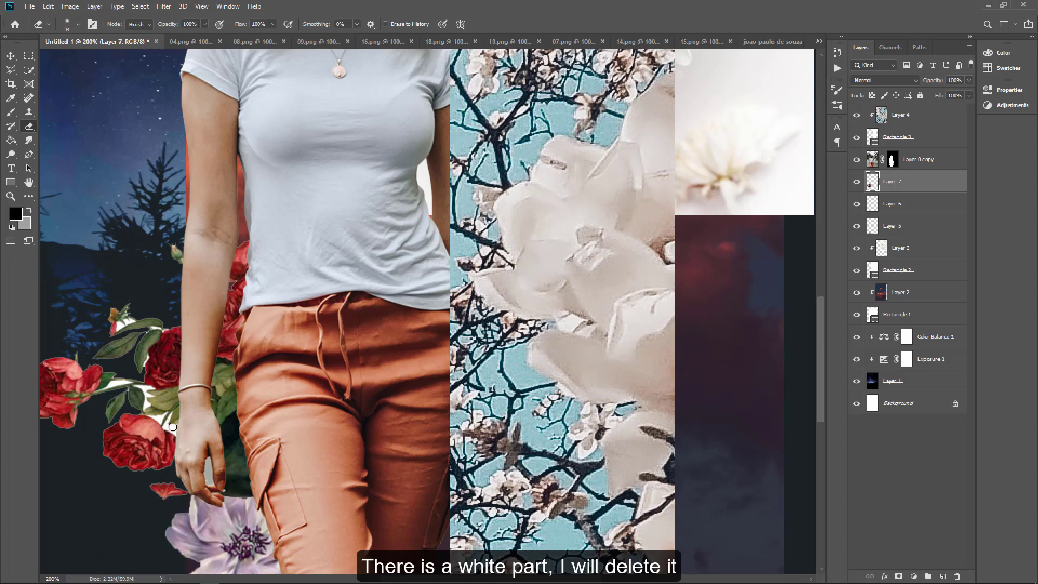
pyautogui.press('[')
pyautogui.press('[')
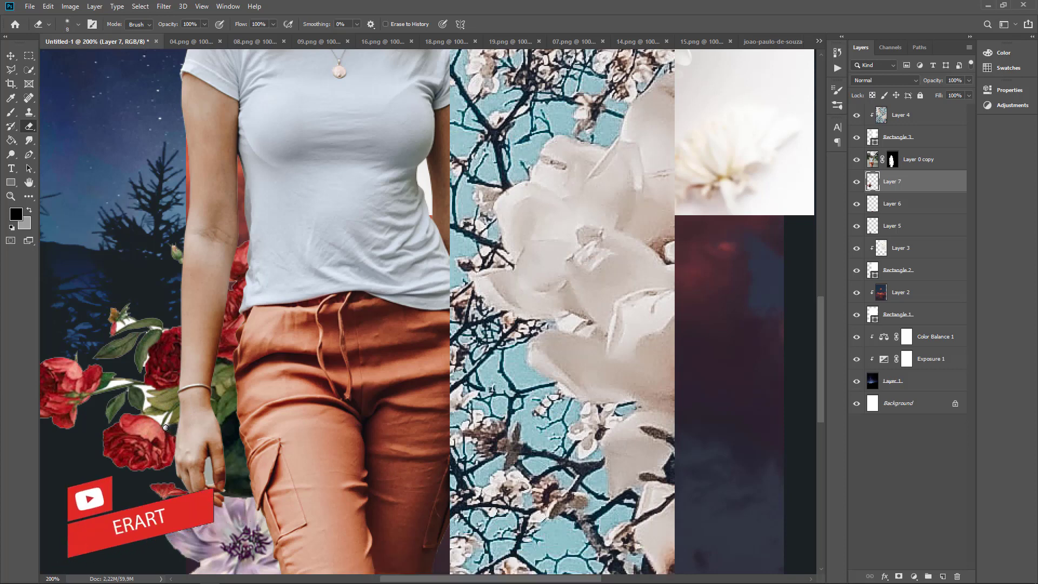
pyautogui.press('[')
pyautogui.press('[')
pyautogui.press('[')
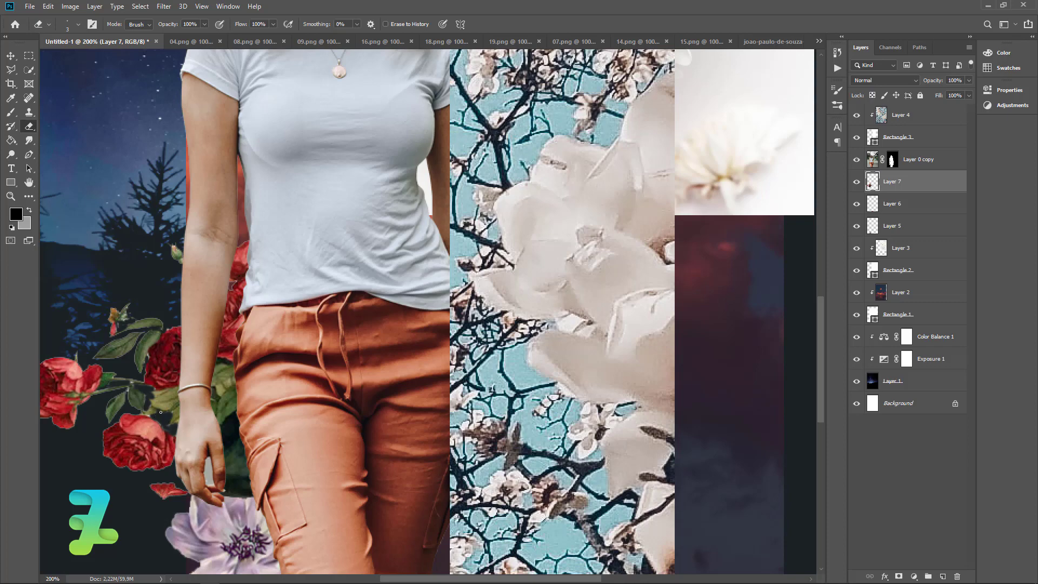
pyautogui.hotkey('ctrl', '-')
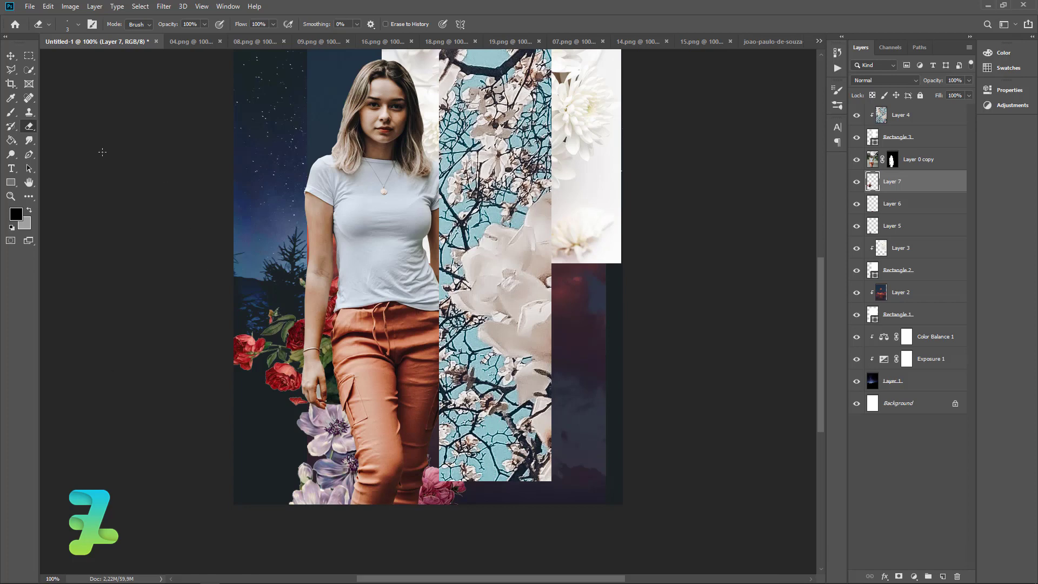
# - Bring the purple lilac from 04.png into the collage behind the woman's left shoulder
pyautogui.click(11, 55)
pyautogui.click(187, 42)
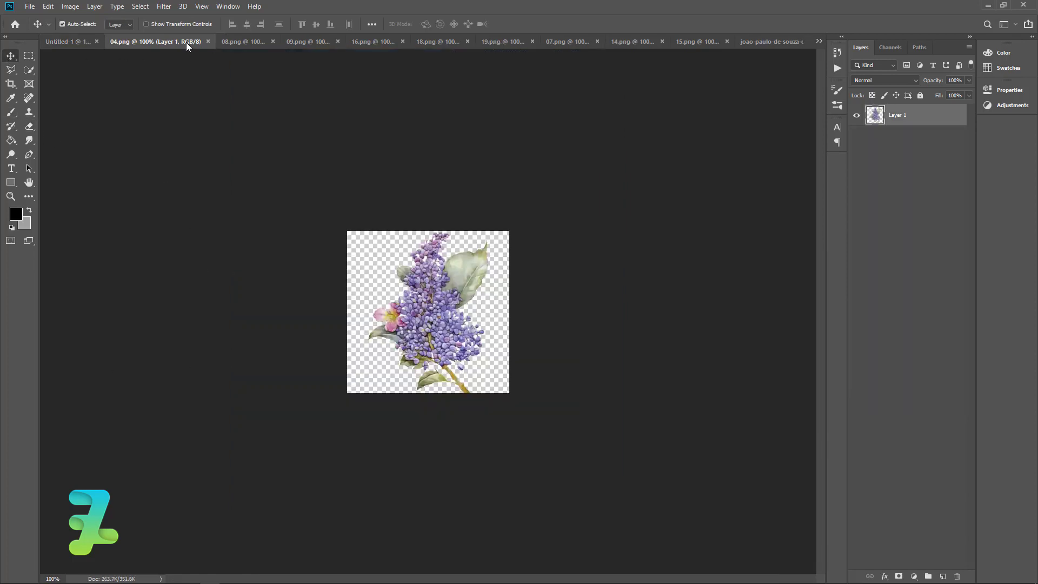
pyautogui.rightClick(186, 42)
pyautogui.click(228, 83)
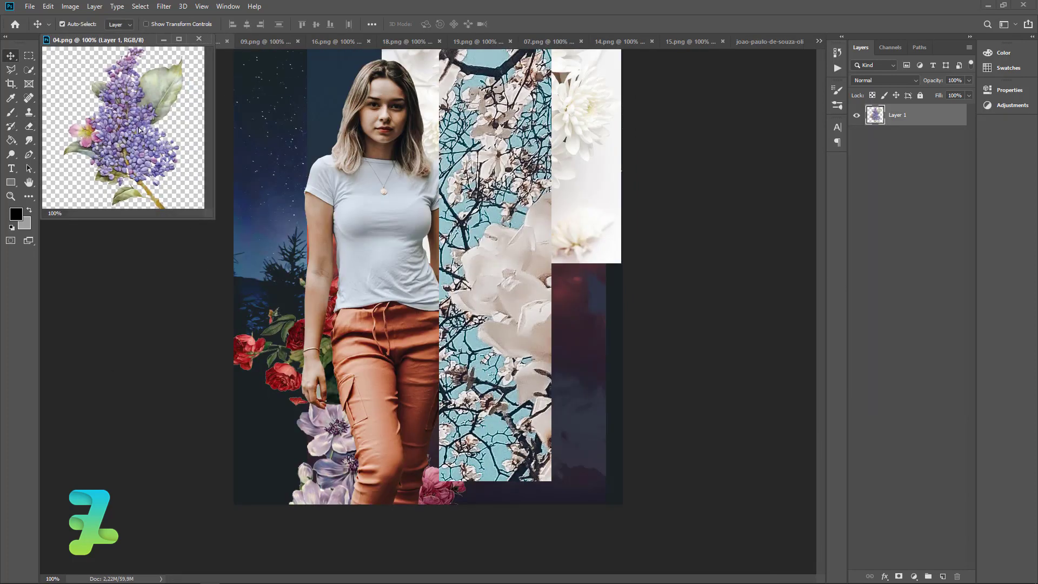
pyautogui.moveTo(190, 173); pyautogui.dragTo(300, 249)
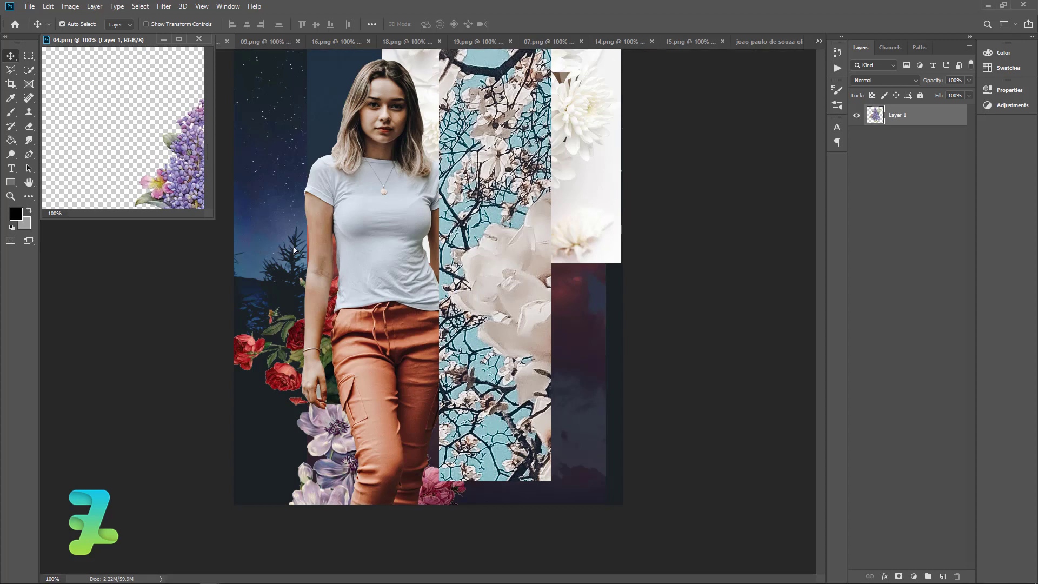
pyautogui.click(199, 38)
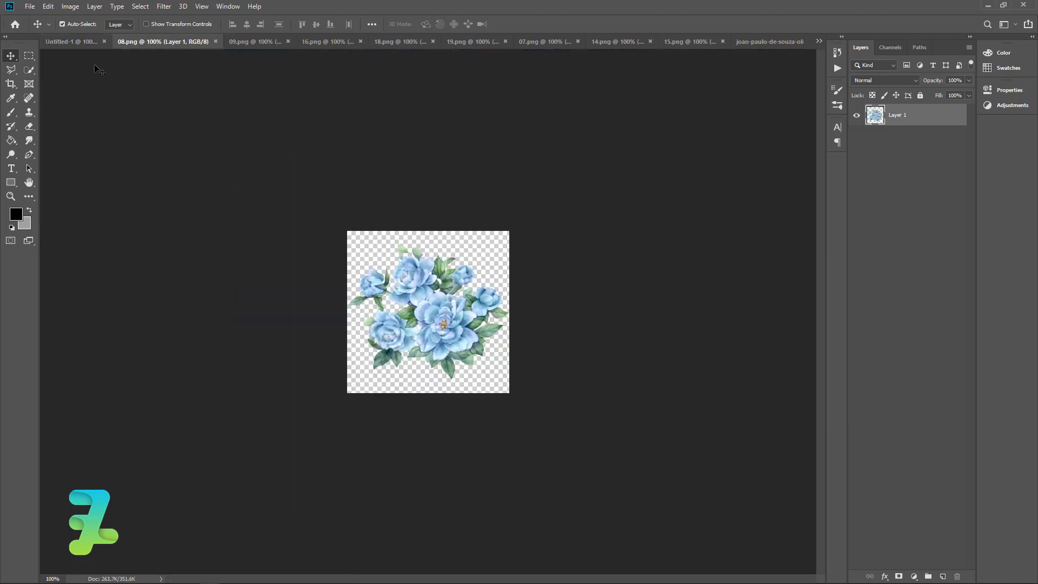
pyautogui.click(69, 42)
pyautogui.moveTo(284, 178); pyautogui.dragTo(287, 189)
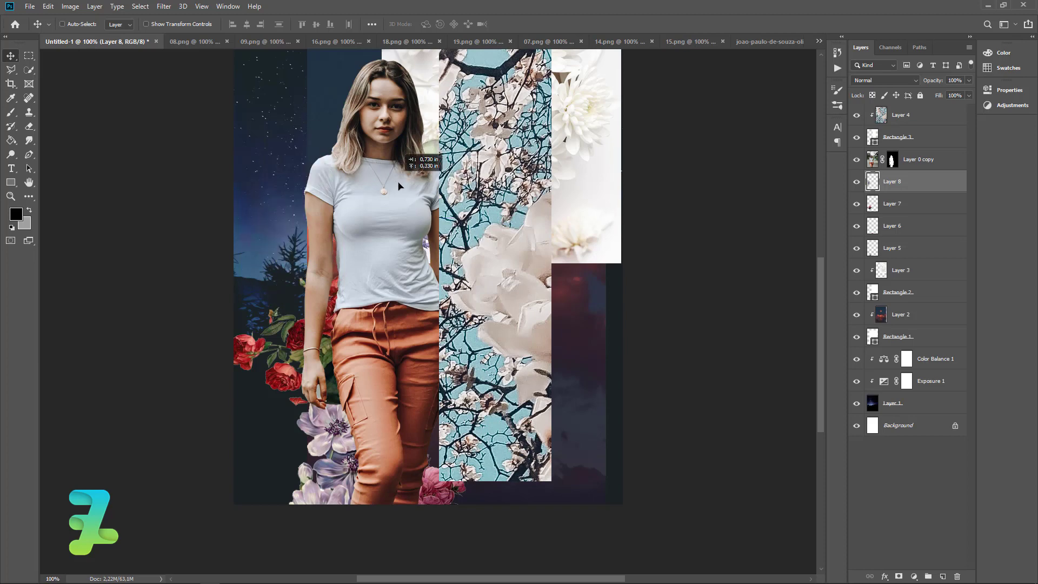
pyautogui.moveTo(287, 190)
pyautogui.mouseDown()
pyautogui.moveTo(472, 450)
pyautogui.moveTo(313, 239)
pyautogui.mouseUp()
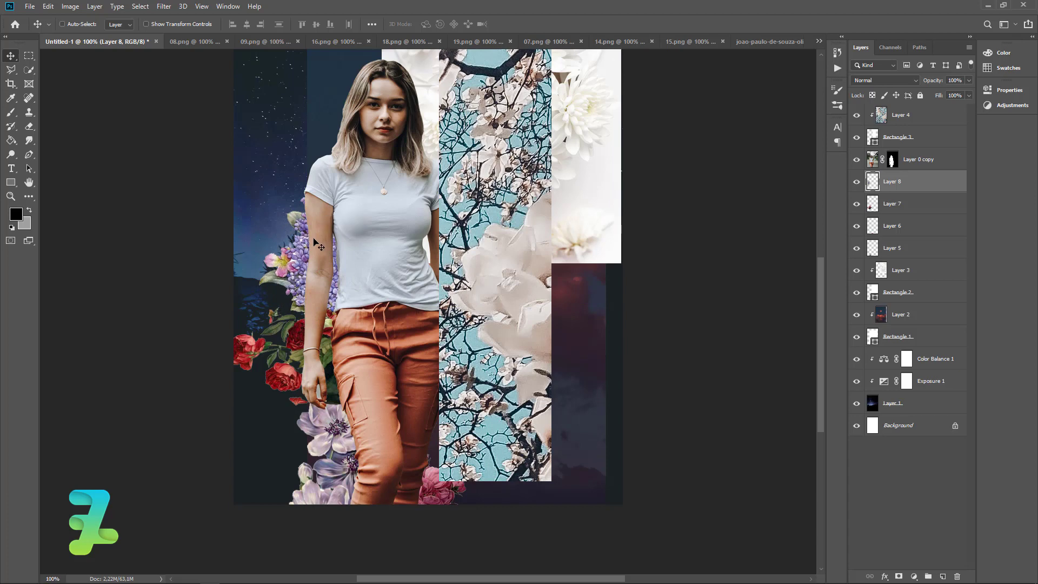
# - Add the blue roses from 08.png at the lower right, enlarged to about 156%
pyautogui.click(193, 44)
pyautogui.rightClick(178, 38)
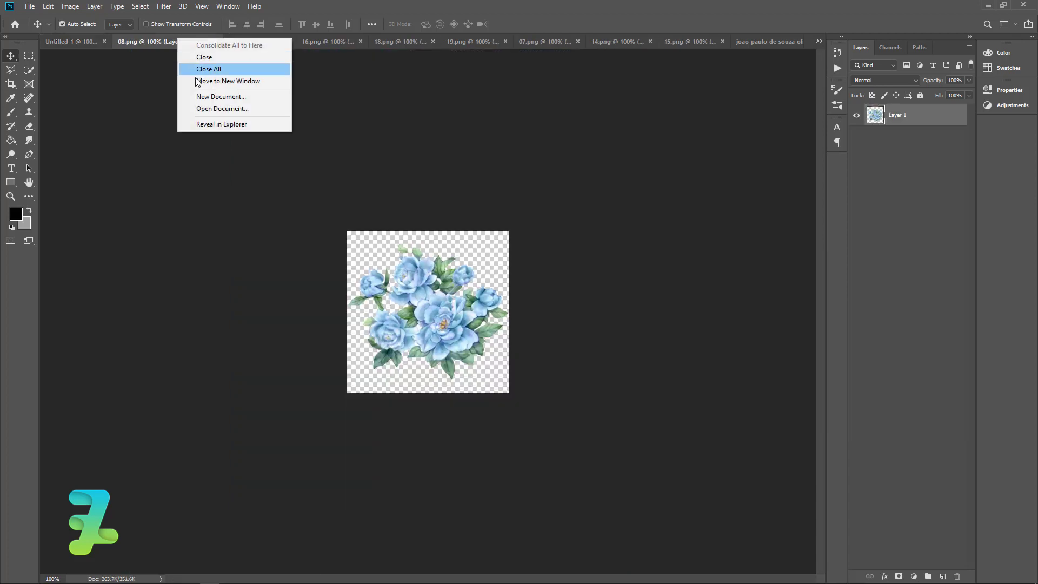
pyautogui.click(197, 81)
pyautogui.moveTo(195, 145); pyautogui.dragTo(346, 234)
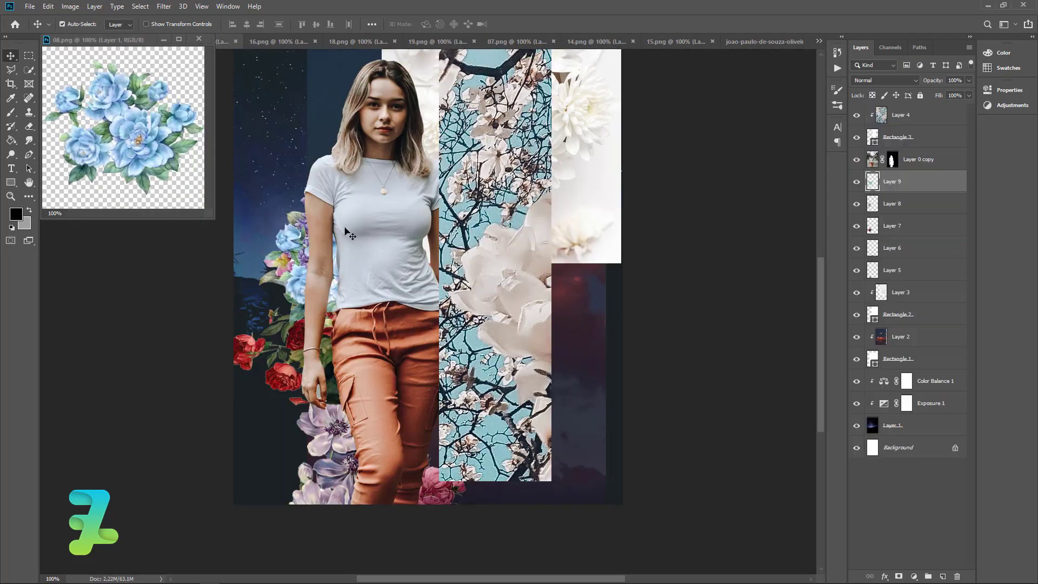
pyautogui.click(198, 40)
pyautogui.moveTo(279, 244); pyautogui.dragTo(400, 414)
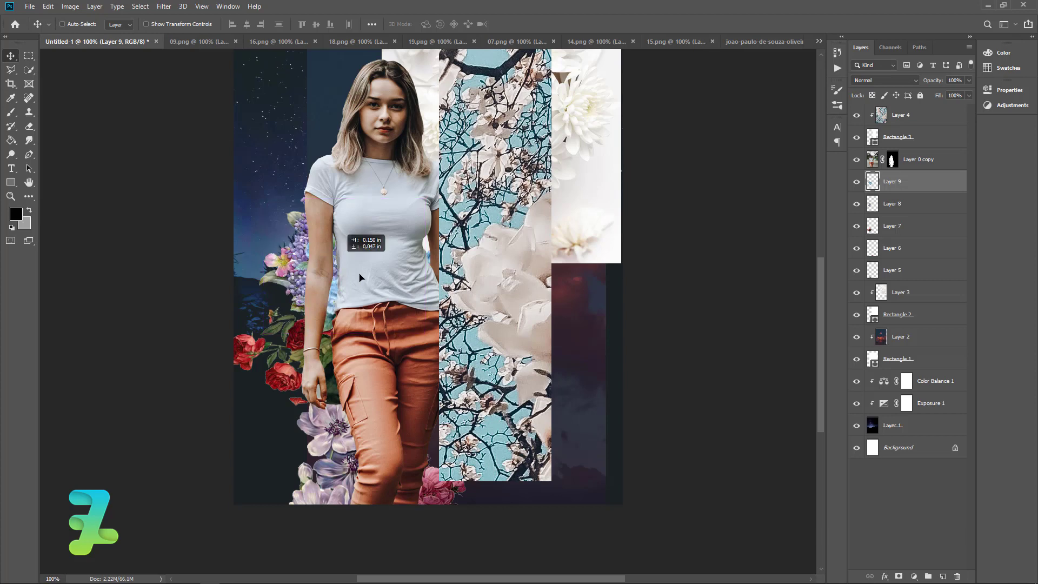
pyautogui.hotkey('ctrl', 't')
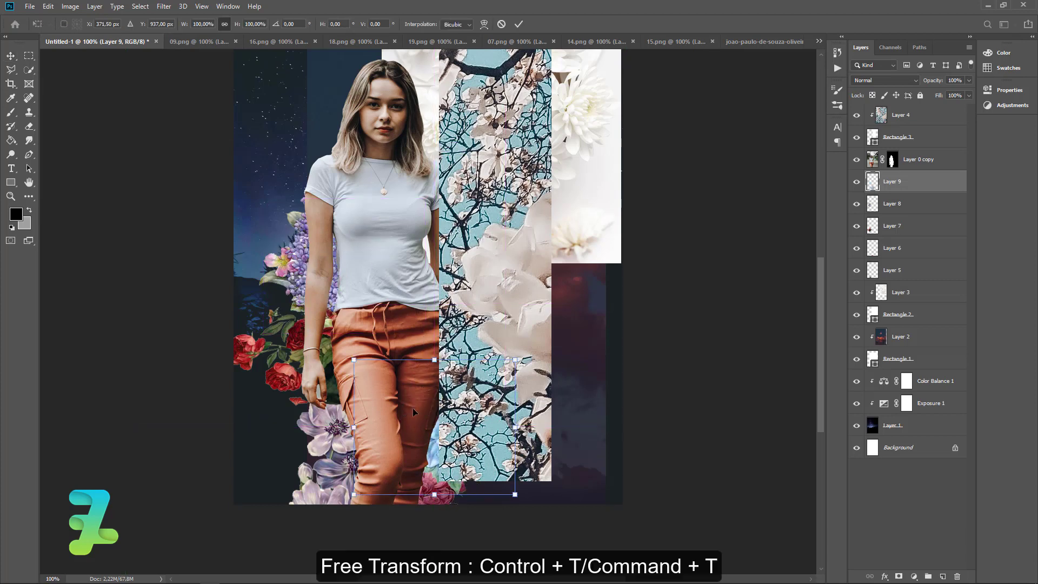
pyautogui.moveTo(515, 357); pyautogui.dragTo(605, 281)
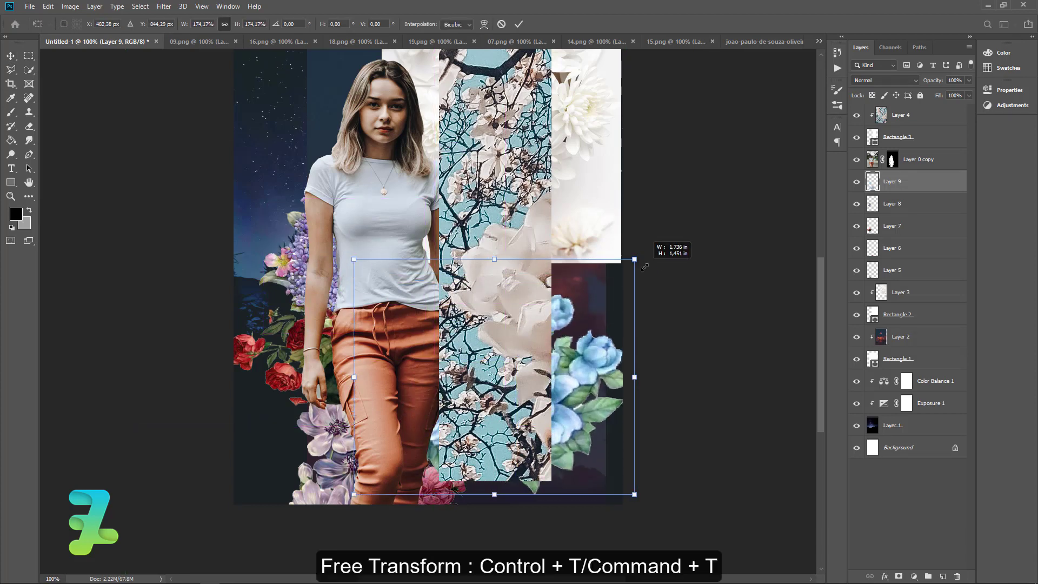
pyautogui.moveTo(556, 400); pyautogui.dragTo(553, 418)
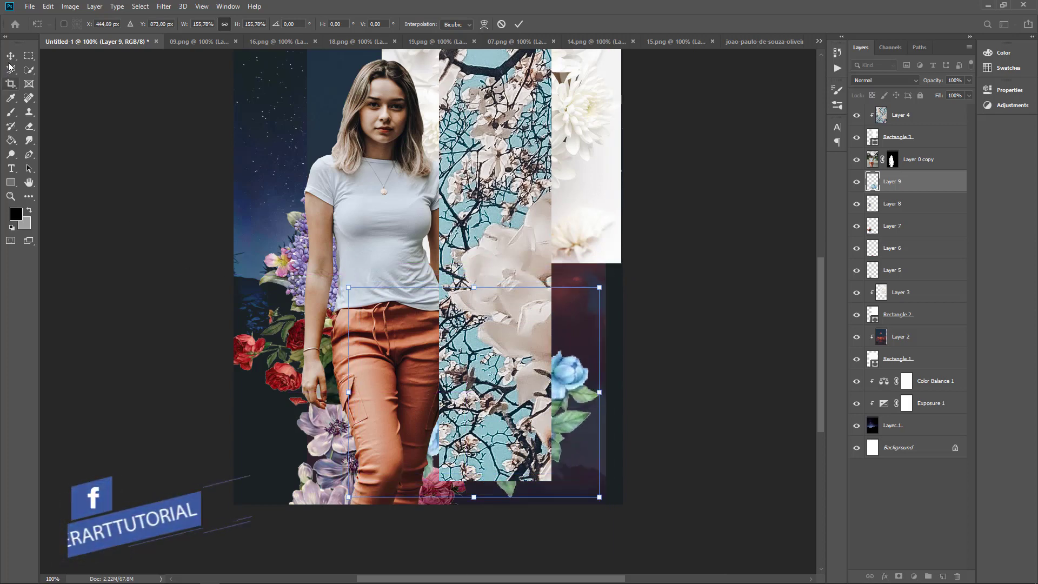
pyautogui.press('Return')
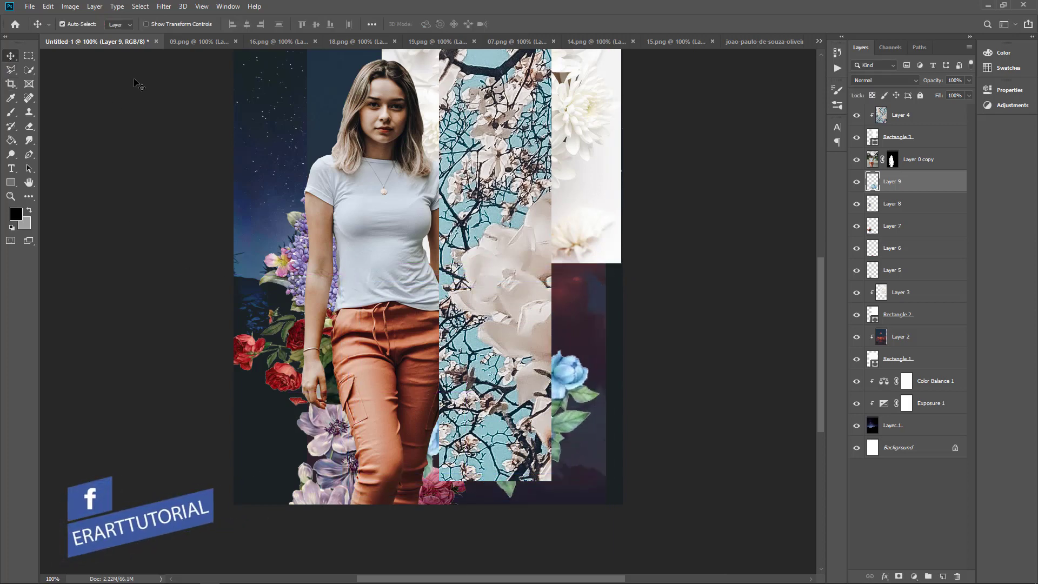
pyautogui.click(188, 42)
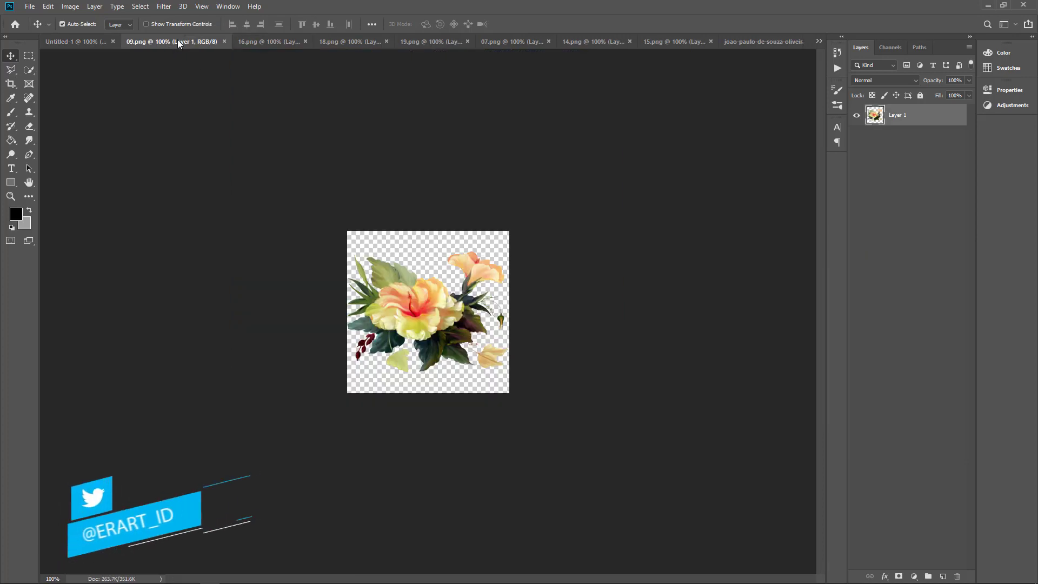
# - Copy the yellow hibiscus from 09.png into the collage
pyautogui.rightClick(179, 42)
pyautogui.click(227, 82)
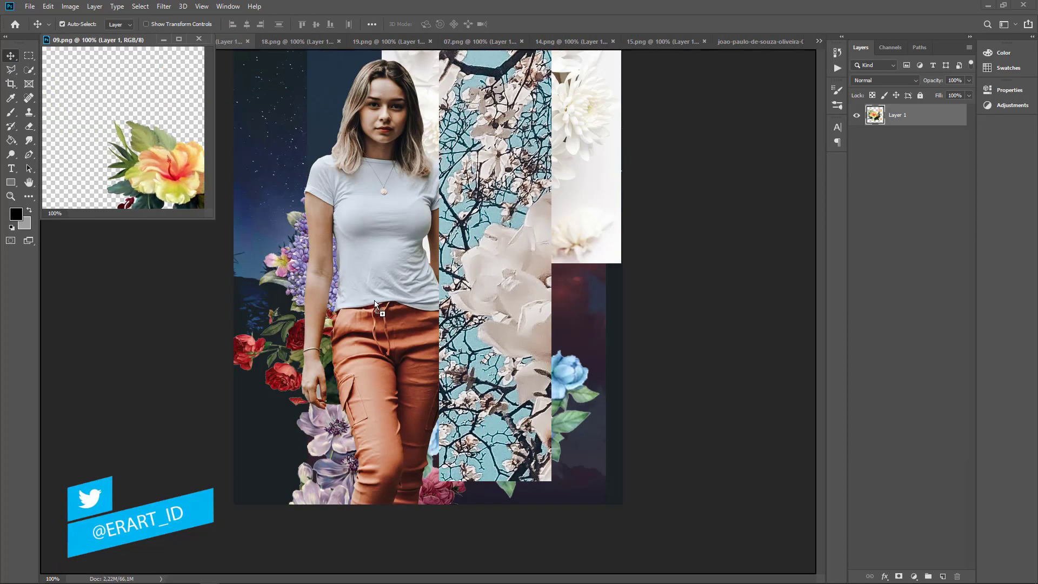
pyautogui.moveTo(124, 130)
pyautogui.mouseDown()
pyautogui.moveTo(344, 304)
pyautogui.moveTo(484, 313)
pyautogui.mouseUp()
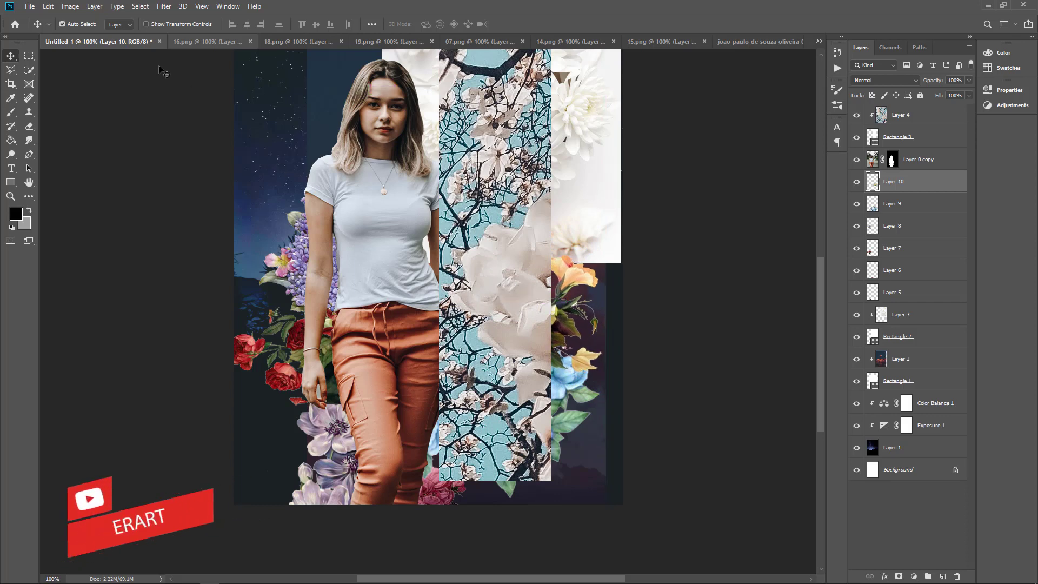
# - Place the red roses from 16.png against the white flower panel and duplicate that layer
pyautogui.click(183, 41)
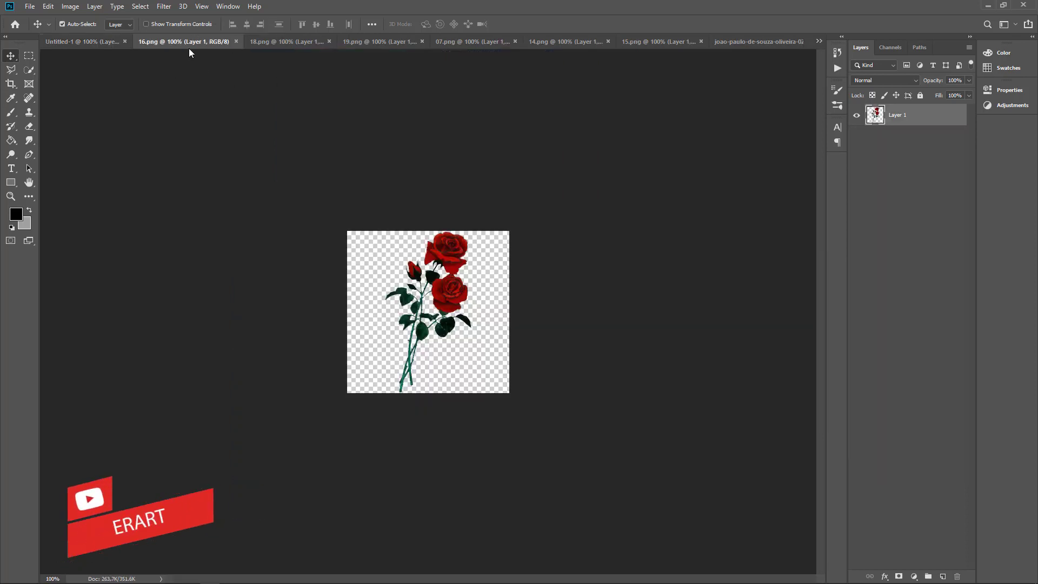
pyautogui.rightClick(188, 43)
pyautogui.click(222, 84)
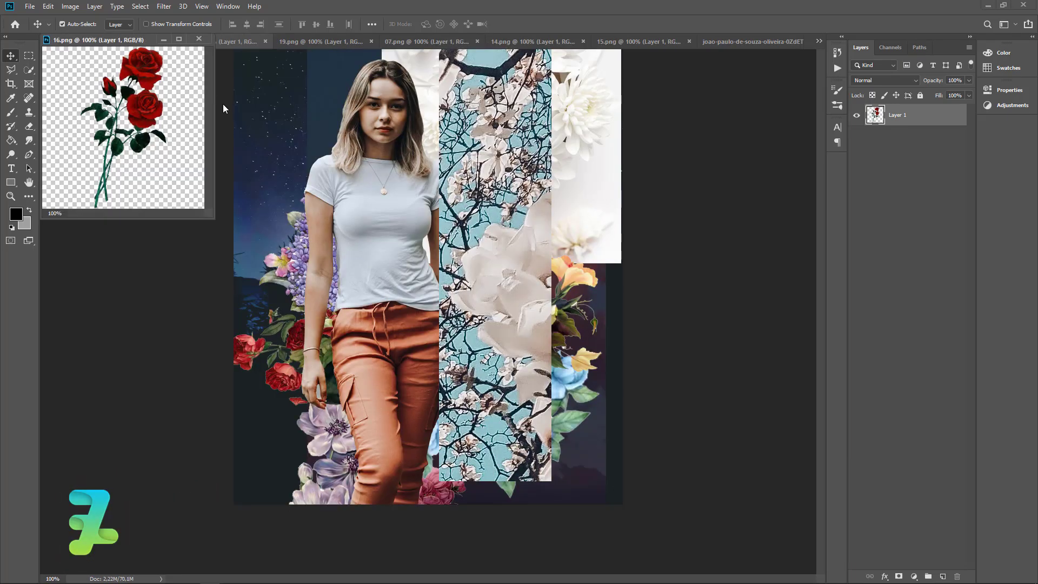
pyautogui.moveTo(155, 69)
pyautogui.mouseDown()
pyautogui.moveTo(373, 195)
pyautogui.moveTo(377, 187)
pyautogui.mouseUp()
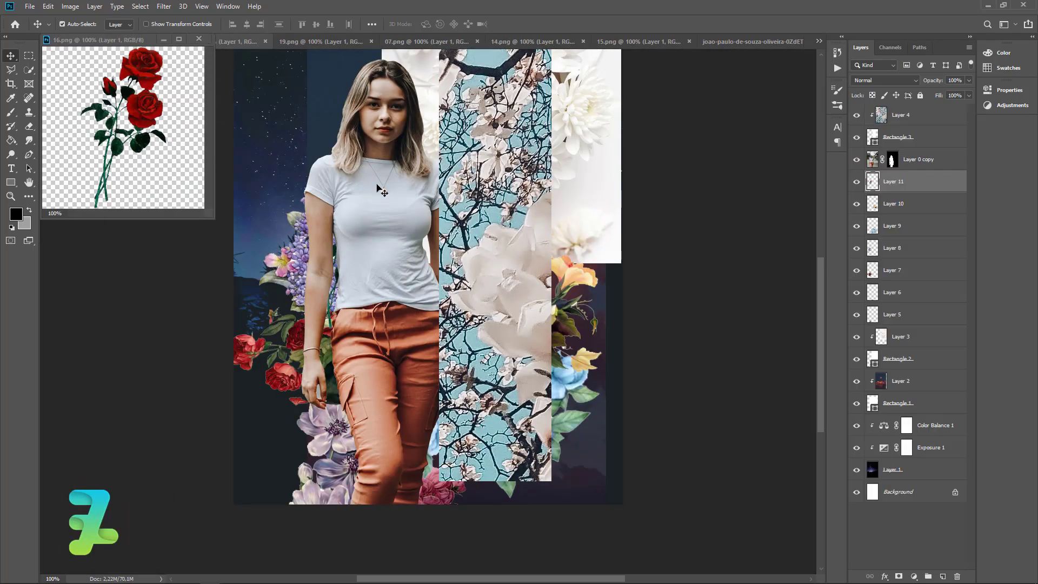
pyautogui.click(197, 39)
pyautogui.moveTo(293, 204); pyautogui.dragTo(345, 211)
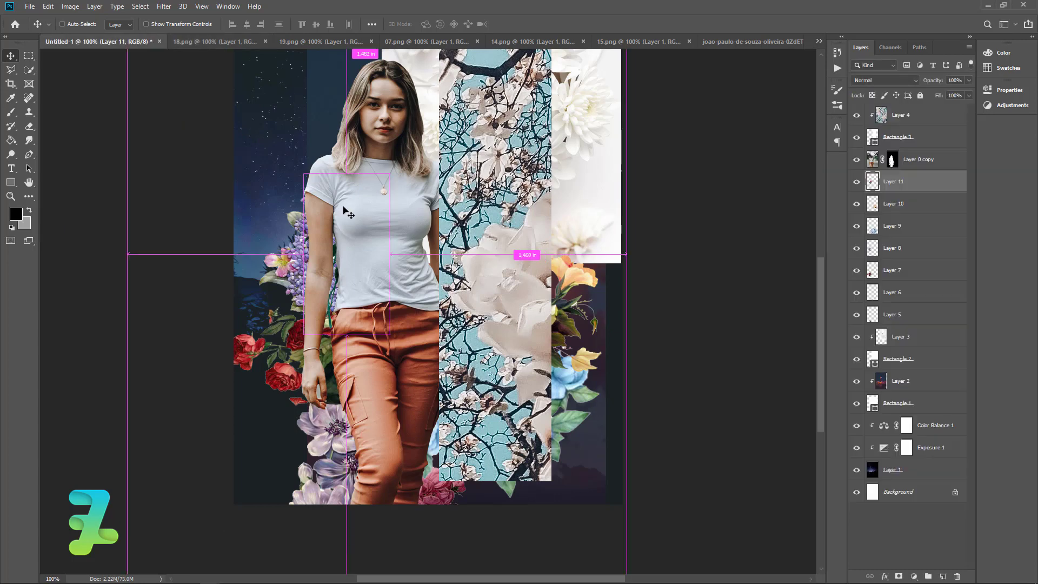
pyautogui.moveTo(352, 251); pyautogui.dragTo(442, 245)
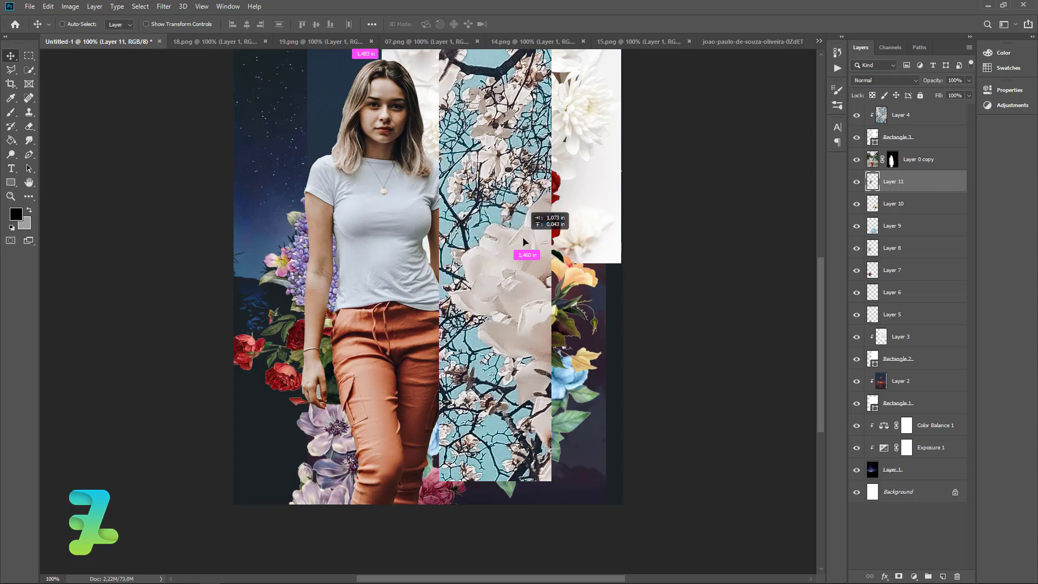
pyautogui.moveTo(441, 244)
pyautogui.mouseDown()
pyautogui.moveTo(541, 260)
pyautogui.moveTo(414, 300)
pyautogui.mouseUp()
pyautogui.hotkey('ctrl', 'j')
# - Add the orange flowers from 18.png, slightly enlarged, behind the woman's shoulder
pyautogui.scroll(1, 616, 324)
pyautogui.scroll(1, 609, 323)
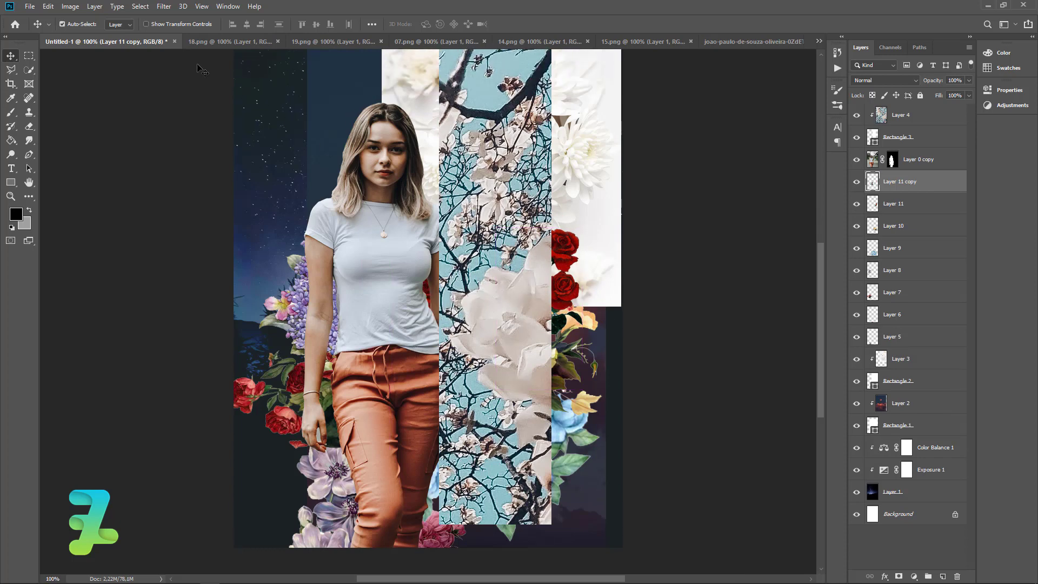
pyautogui.click(207, 40)
pyautogui.rightClick(206, 40)
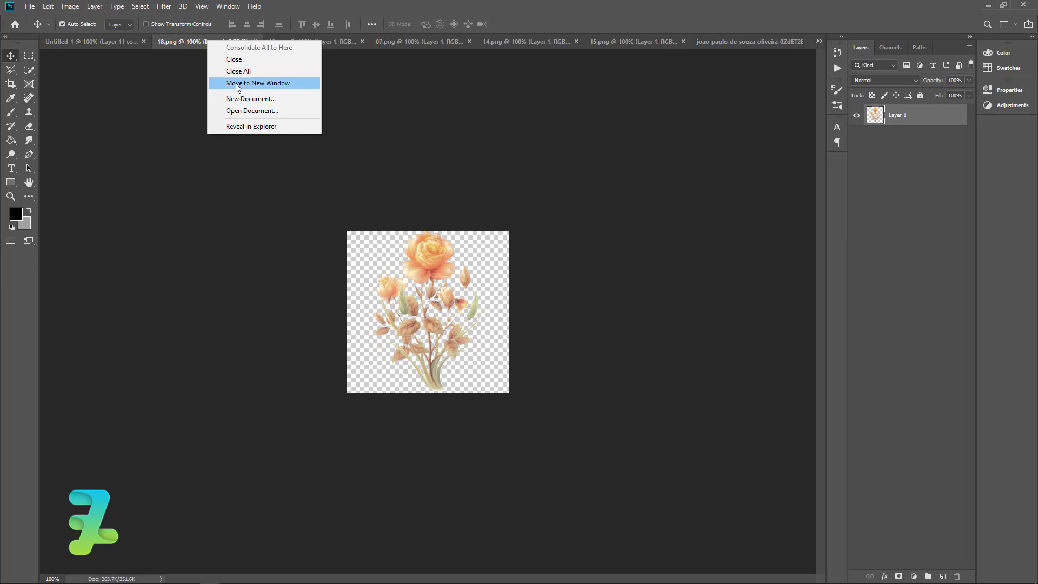
pyautogui.click(244, 83)
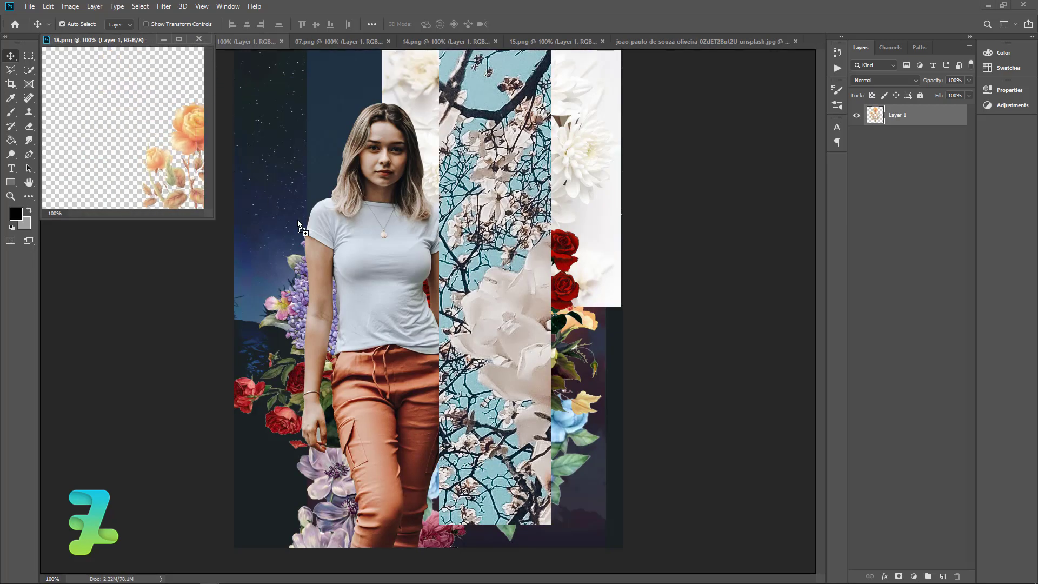
pyautogui.moveTo(139, 96); pyautogui.dragTo(265, 145)
pyautogui.click(199, 39)
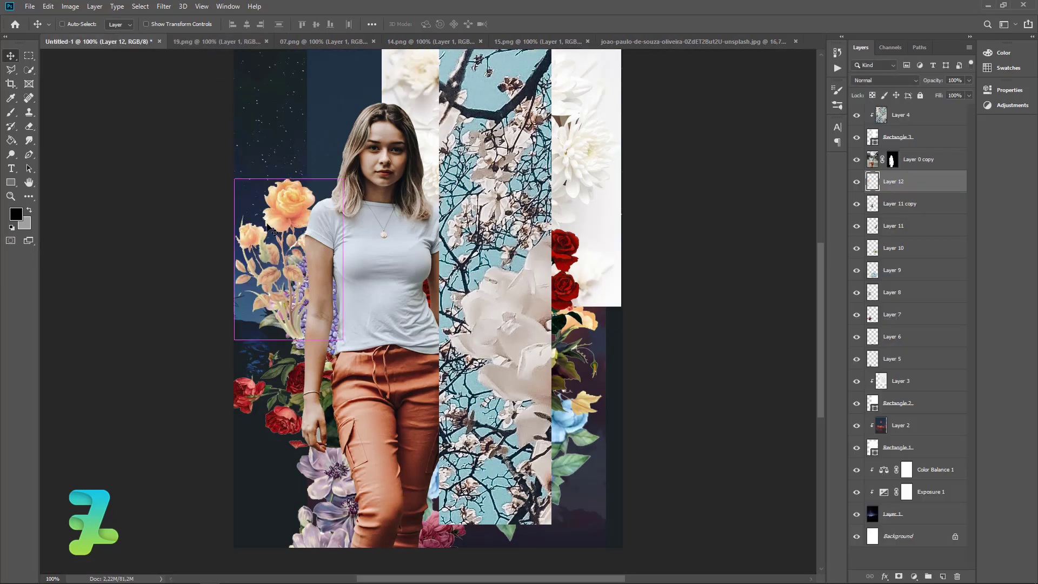
pyautogui.moveTo(284, 232); pyautogui.dragTo(321, 199)
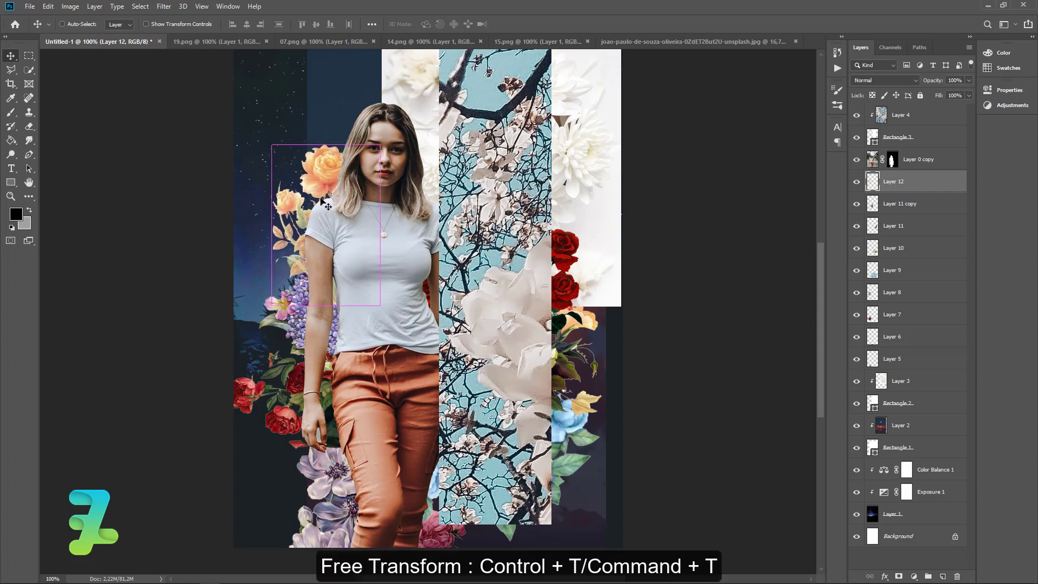
pyautogui.hotkey('ctrl', 't')
pyautogui.moveTo(272, 145); pyautogui.dragTo(262, 131)
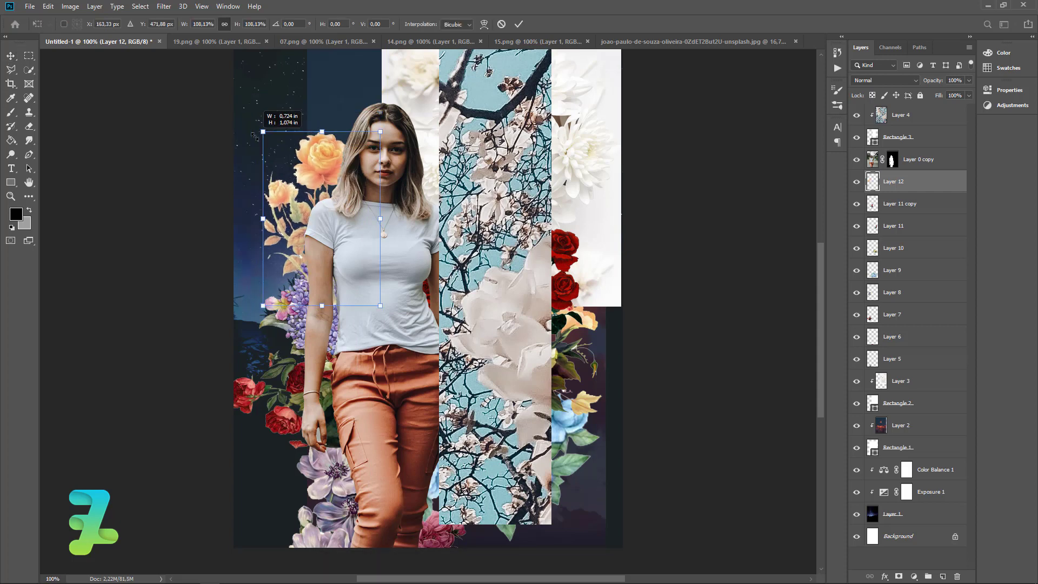
pyautogui.moveTo(299, 191)
pyautogui.mouseDown()
pyautogui.moveTo(309, 198)
pyautogui.moveTo(315, 170)
pyautogui.mouseUp()
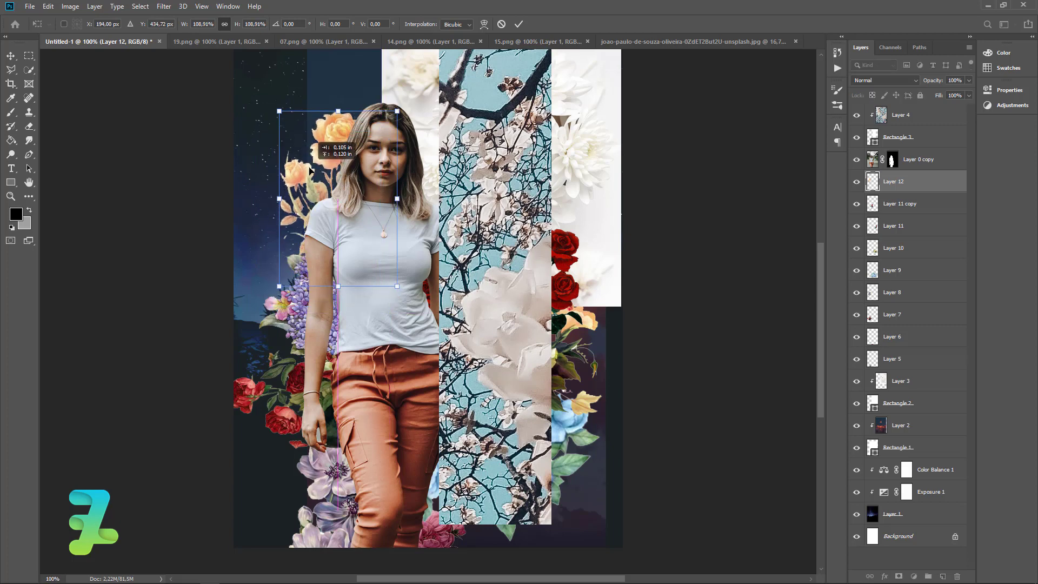
pyautogui.press('Return')
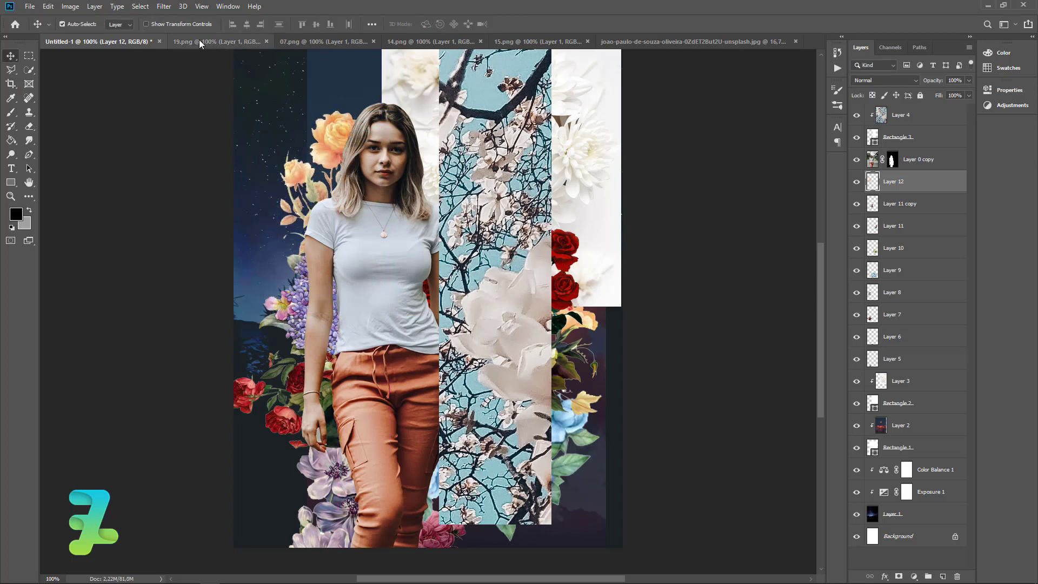
# - Place the purple flower from 19.png beside the woman's head
pyautogui.click(200, 43)
pyautogui.rightClick(200, 42)
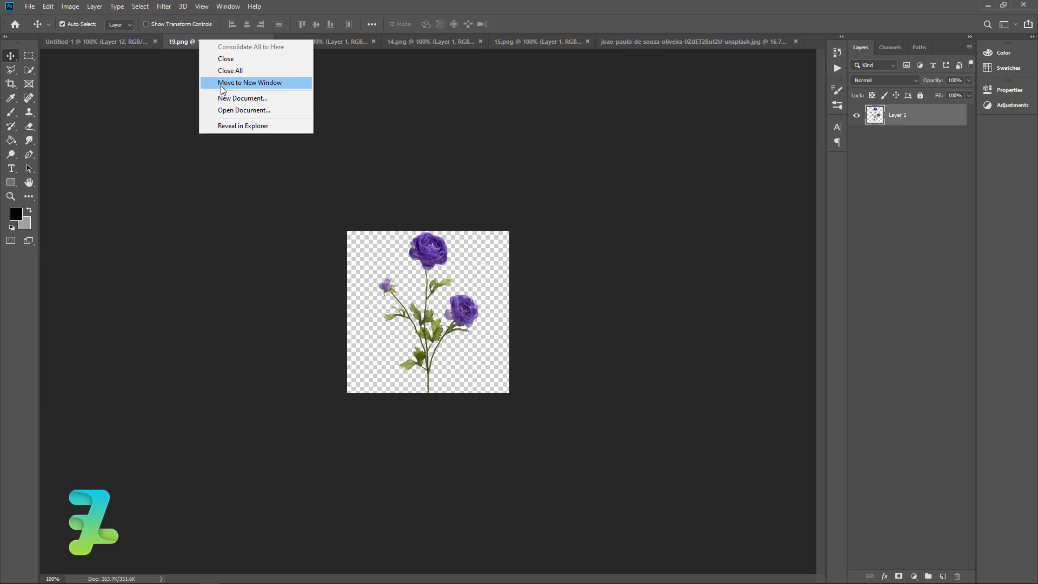
pyautogui.click(222, 82)
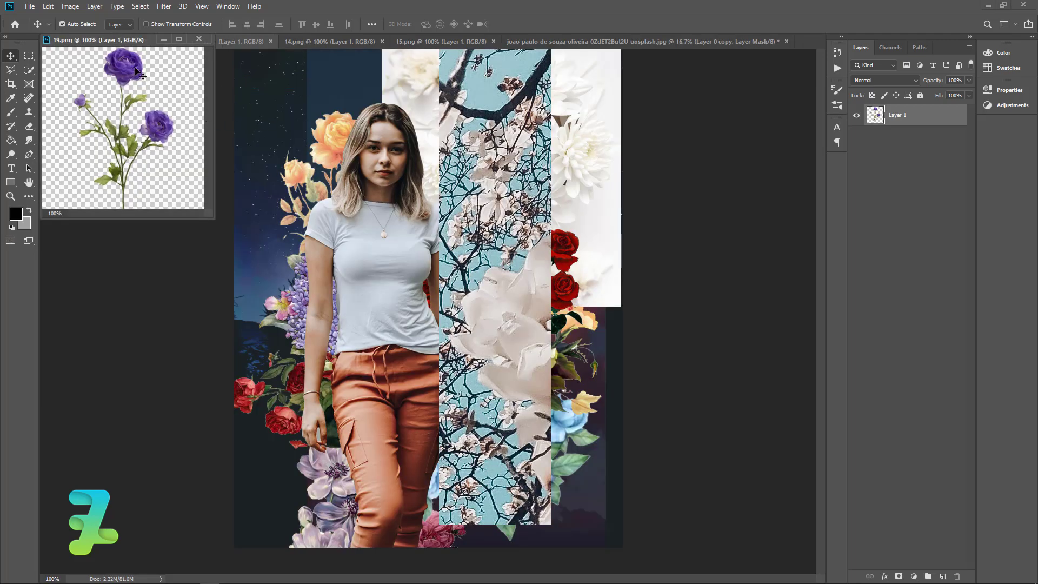
pyautogui.moveTo(138, 73)
pyautogui.mouseDown()
pyautogui.moveTo(468, 186)
pyautogui.moveTo(450, 174)
pyautogui.mouseUp()
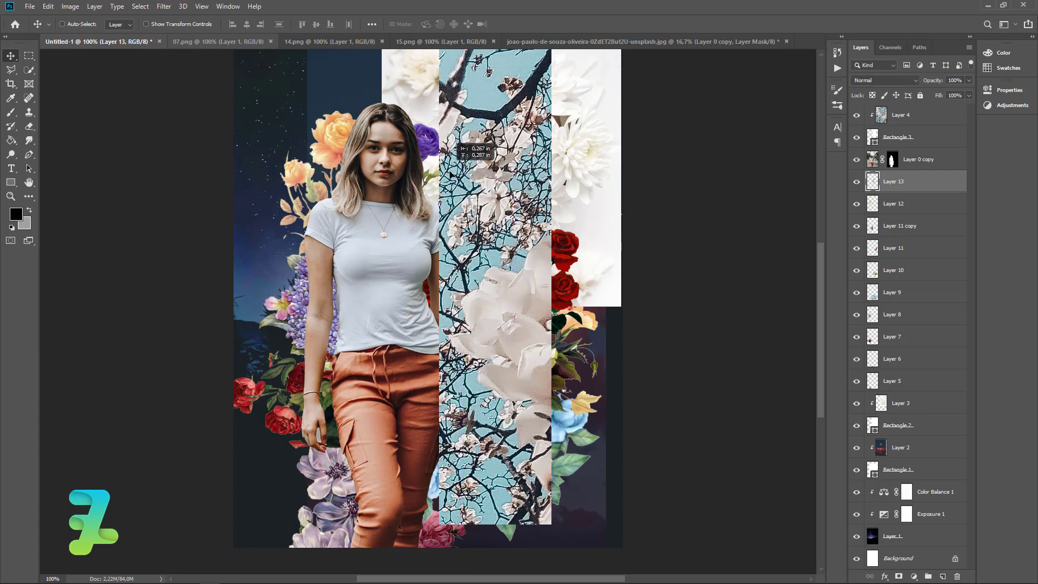
pyautogui.moveTo(451, 174); pyautogui.dragTo(465, 182)
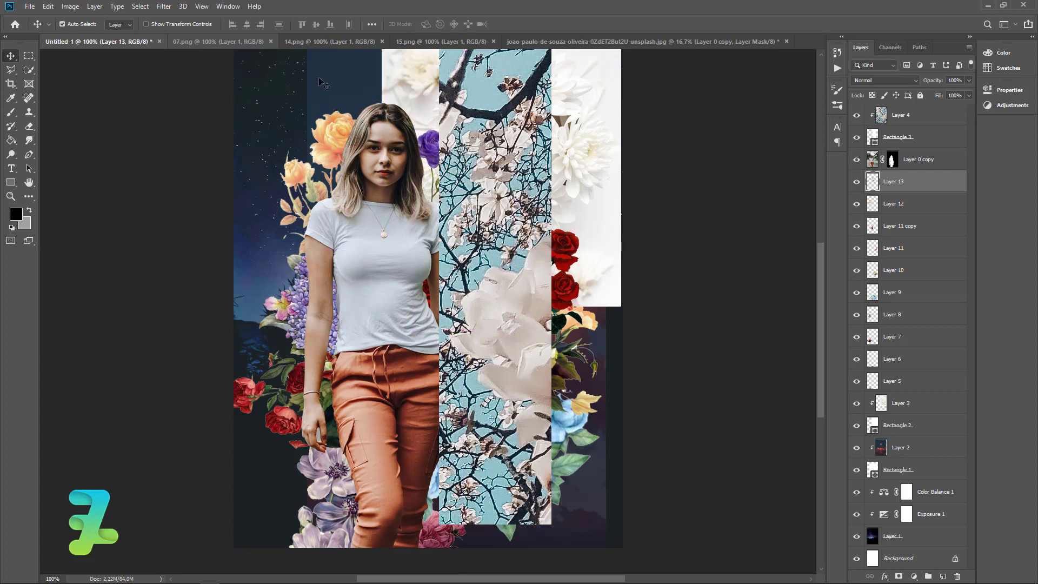
# - Add the blue roses from 07.png between Layers 11 and 10, at the top of the right strip
pyautogui.click(229, 43)
pyautogui.rightClick(228, 43)
pyautogui.click(249, 84)
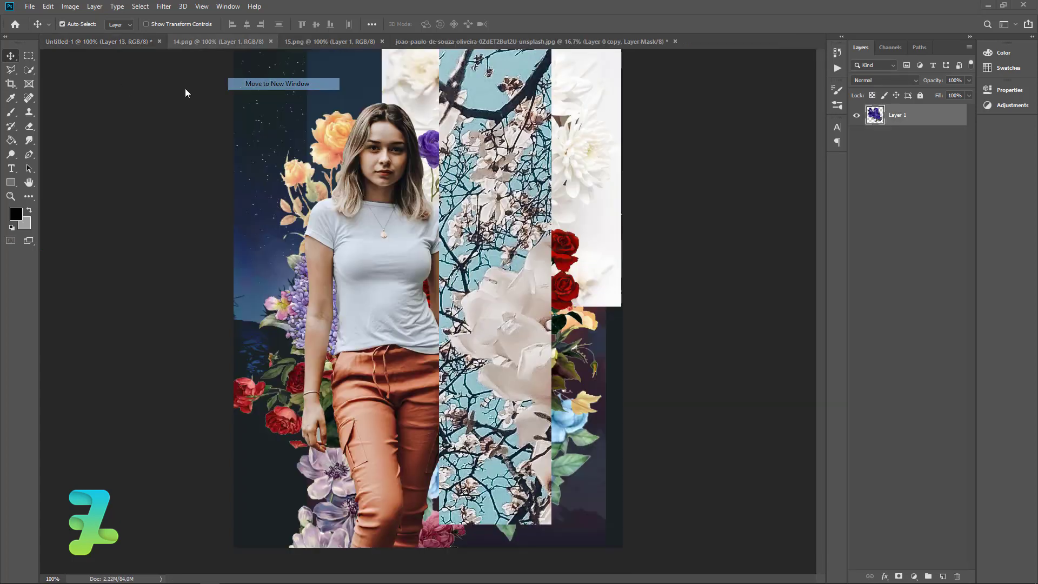
pyautogui.moveTo(140, 105)
pyautogui.mouseDown()
pyautogui.moveTo(484, 111)
pyautogui.moveTo(553, 184)
pyautogui.moveTo(561, 165)
pyautogui.mouseUp()
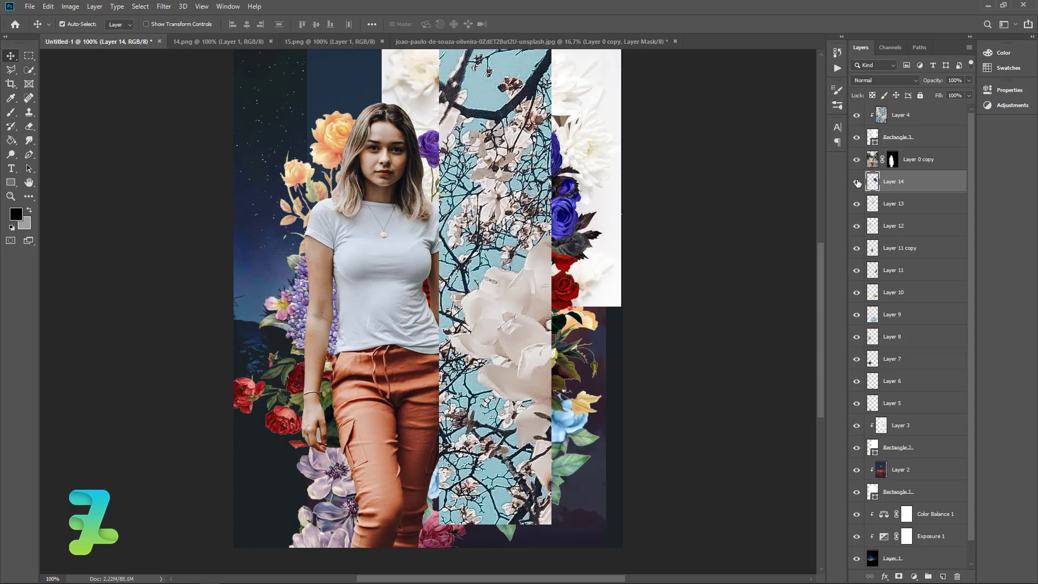
pyautogui.moveTo(894, 181); pyautogui.dragTo(894, 281)
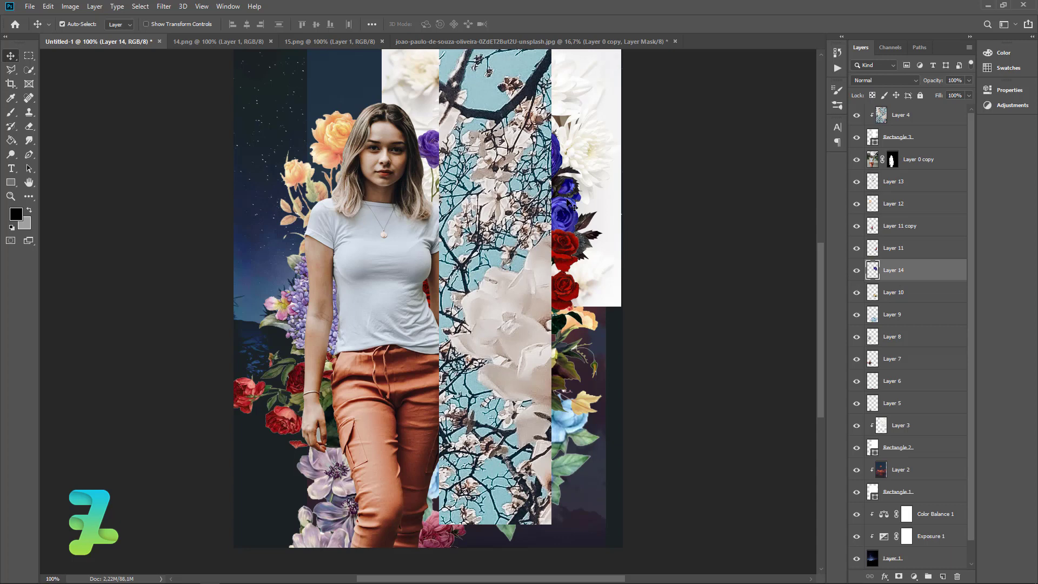
pyautogui.moveTo(574, 193); pyautogui.dragTo(594, 174)
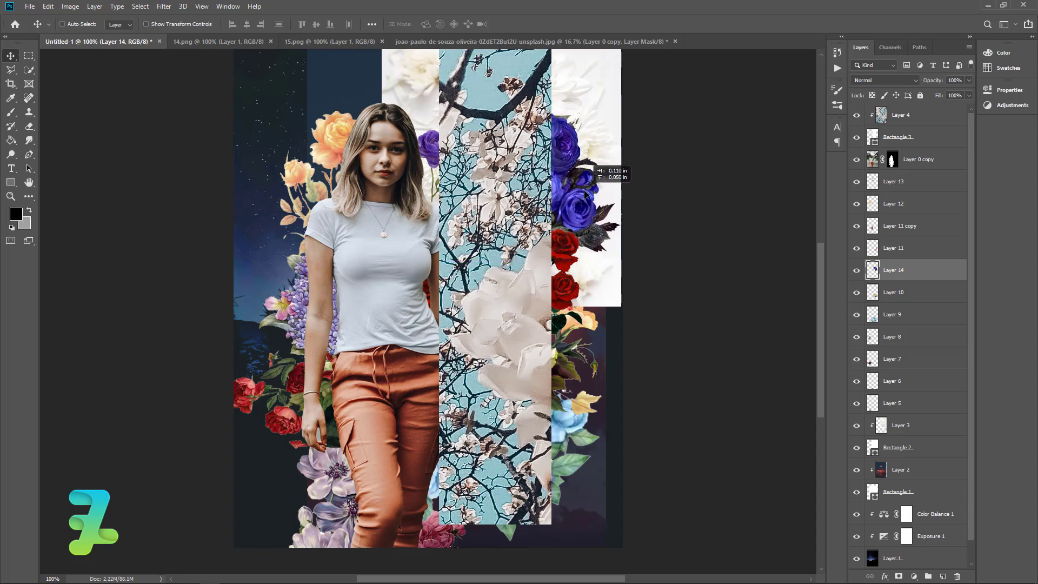
# - Add the red rose from 14.png at about 68% size below the blue roses on the right
pyautogui.click(226, 45)
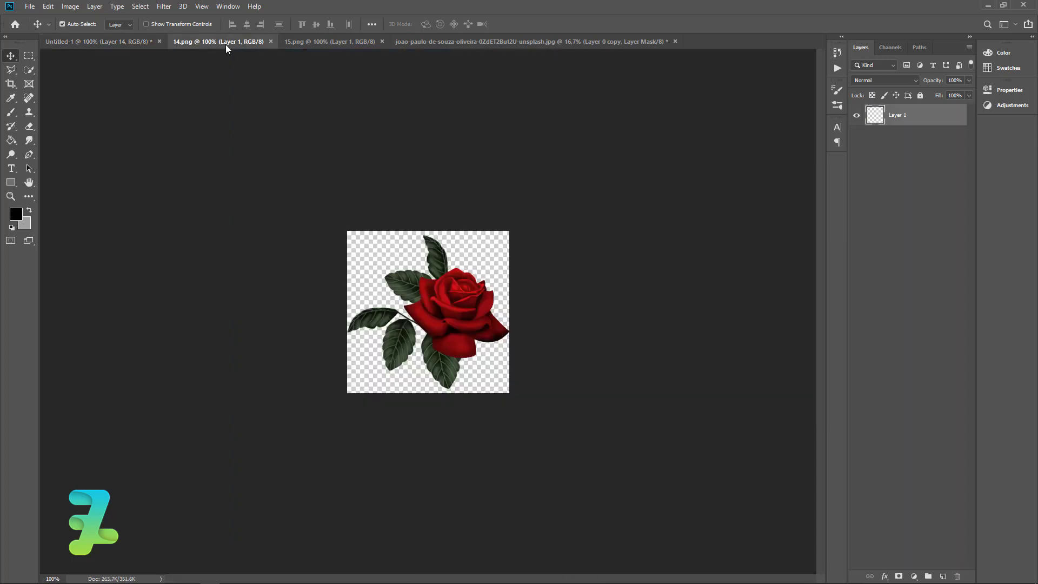
pyautogui.rightClick(226, 45)
pyautogui.click(259, 85)
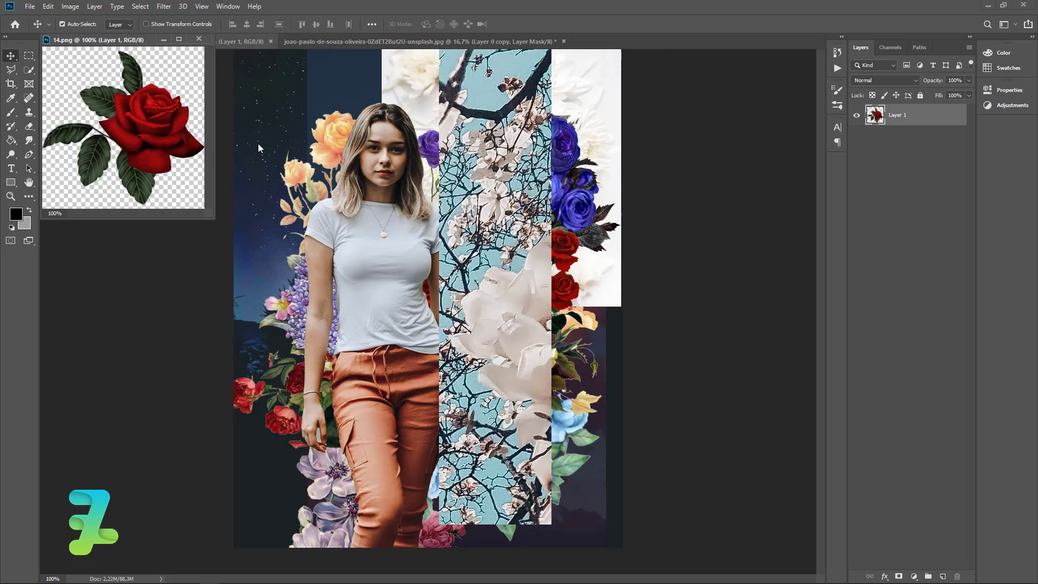
pyautogui.moveTo(165, 123); pyautogui.dragTo(458, 247)
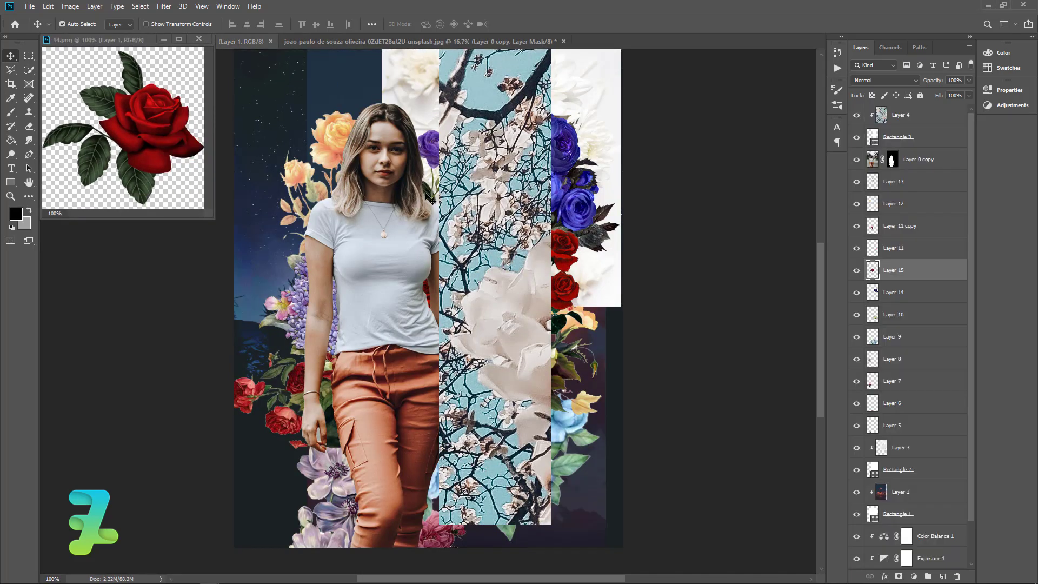
pyautogui.click(207, 38)
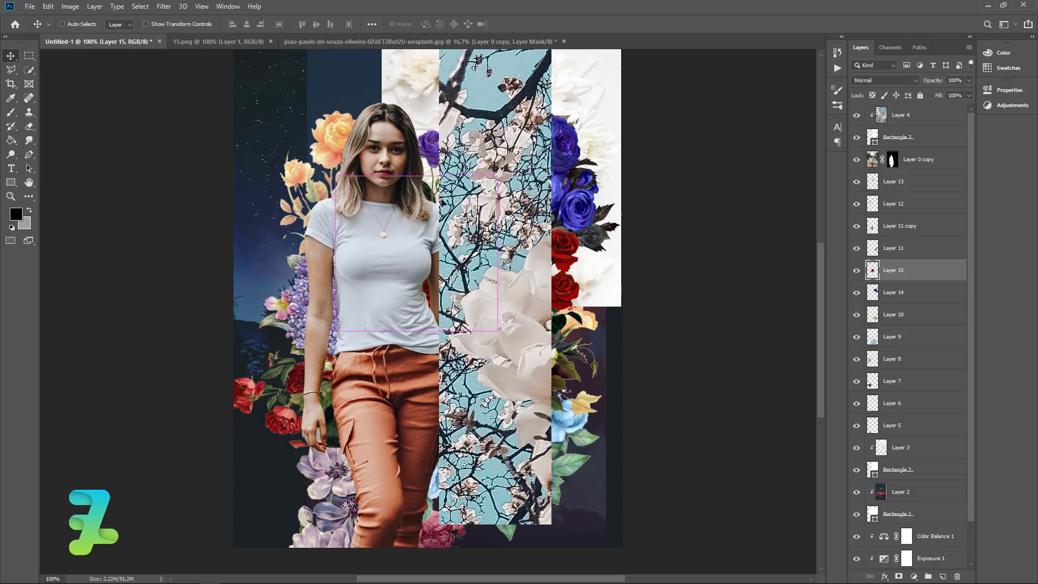
pyautogui.moveTo(441, 202); pyautogui.dragTo(565, 229)
pyautogui.hotkey('ctrl', 't')
pyautogui.moveTo(635, 207); pyautogui.dragTo(584, 257)
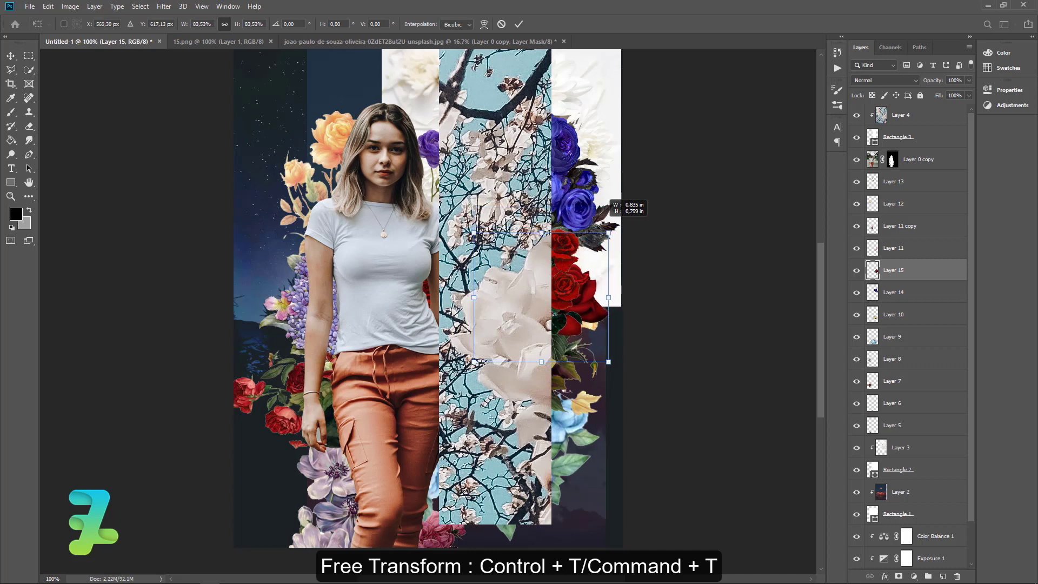
pyautogui.moveTo(533, 298); pyautogui.dragTo(560, 270)
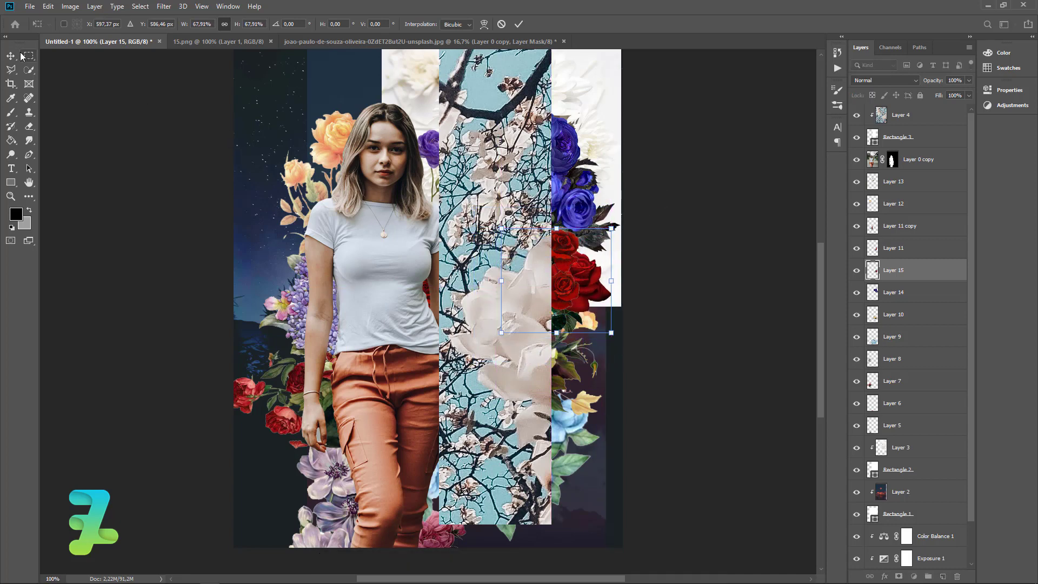
pyautogui.press('Return')
# - Place the long-stemmed rose from 15.png above the woman's head and zoom out
pyautogui.rightClick(186, 43)
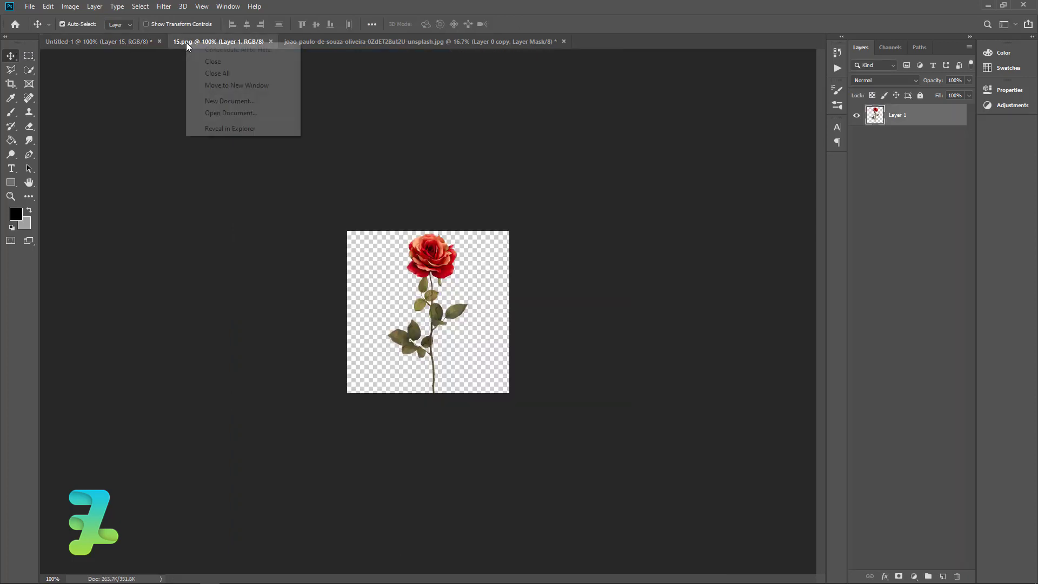
pyautogui.click(214, 86)
pyautogui.moveTo(133, 110); pyautogui.dragTo(348, 154)
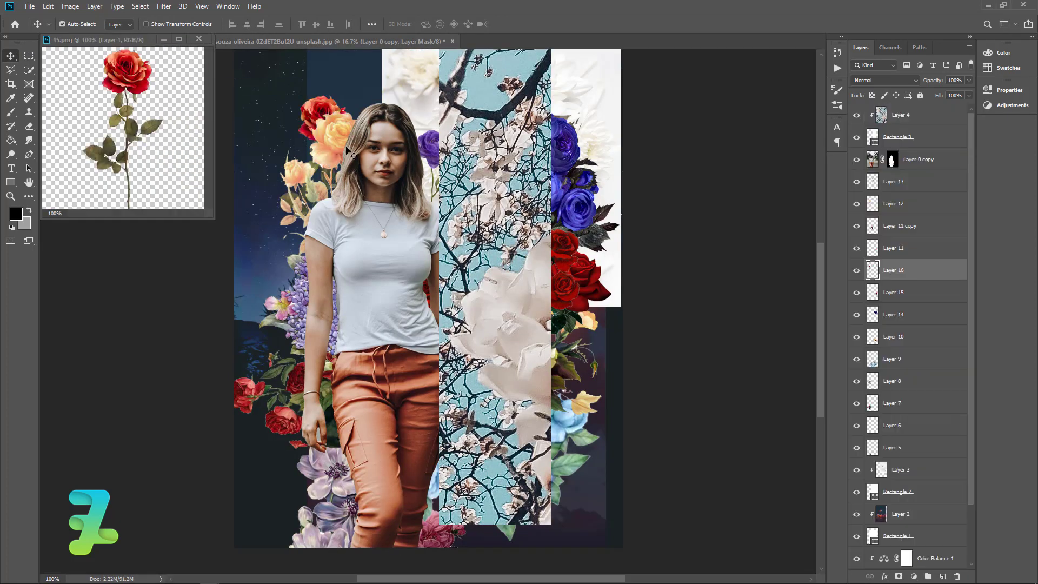
pyautogui.click(199, 39)
pyautogui.moveTo(316, 116)
pyautogui.mouseDown()
pyautogui.moveTo(352, 100)
pyautogui.moveTo(411, 96)
pyautogui.mouseUp()
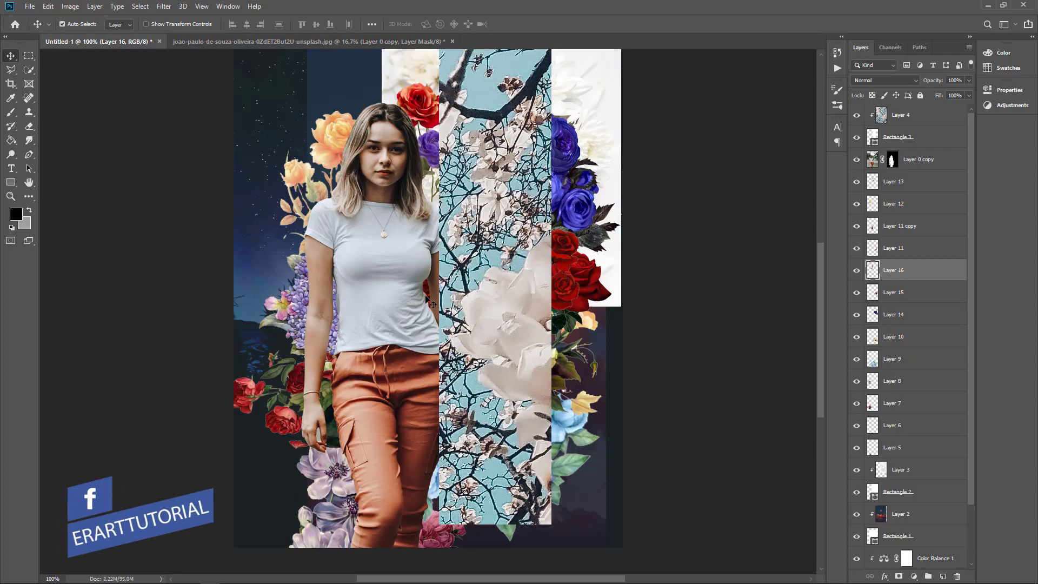
pyautogui.hotkey('ctrl', '-')
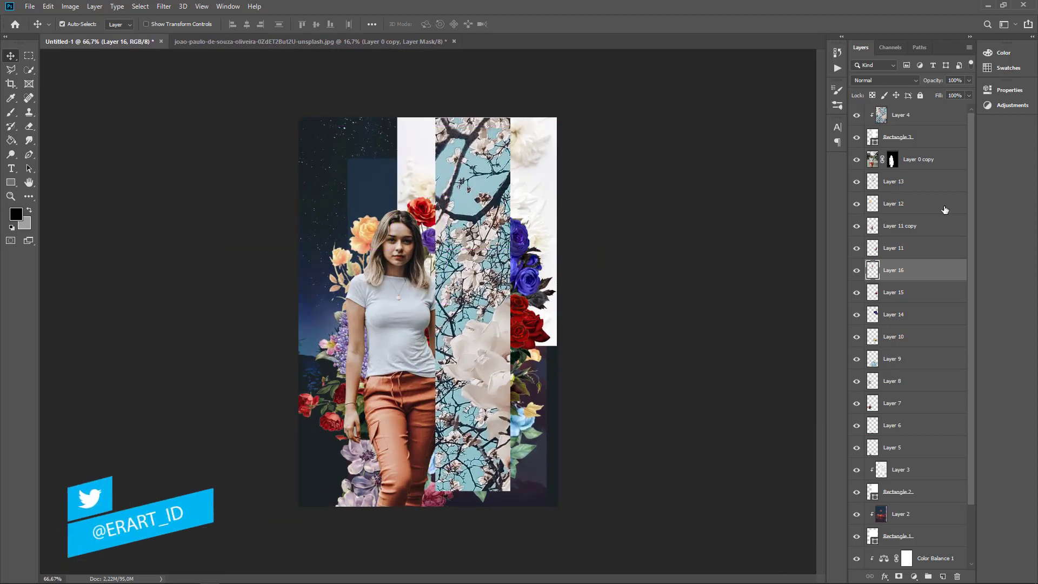
# - Add a colorized Hue/Saturation adjustment on top with a slightly brightened teal tint
pyautogui.click(931, 117)
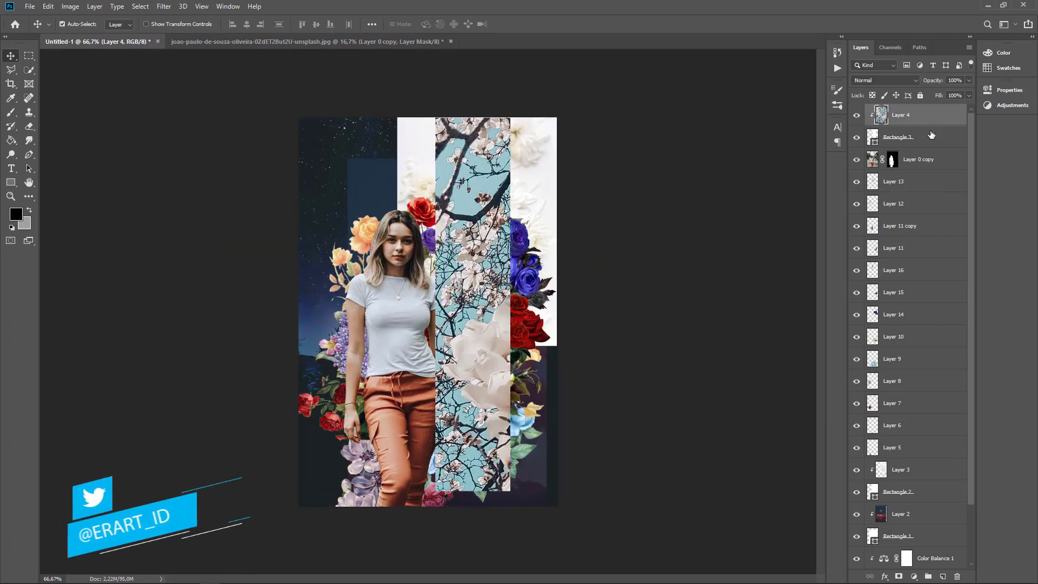
pyautogui.click(916, 578)
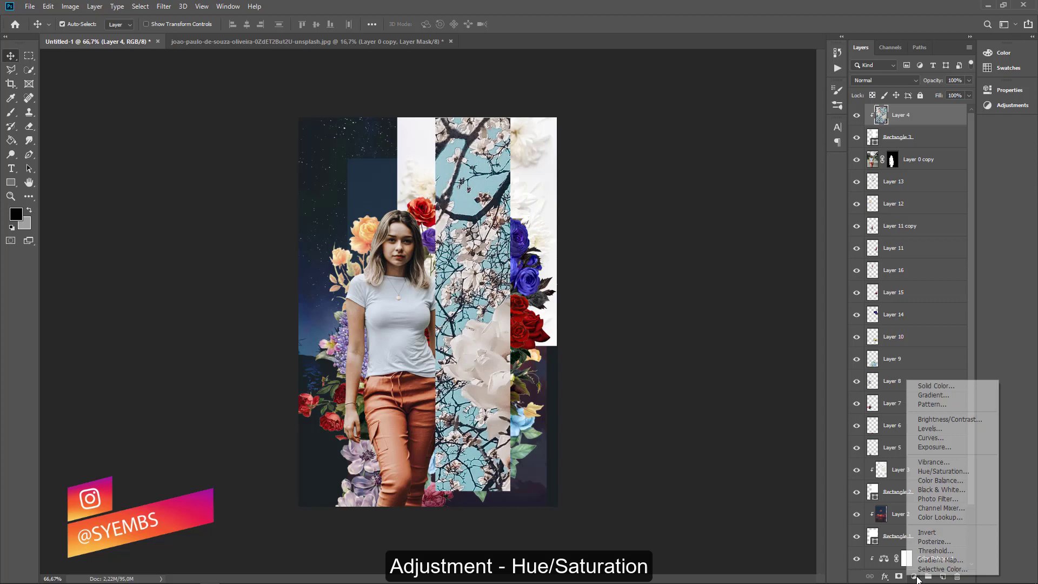
pyautogui.click(941, 471)
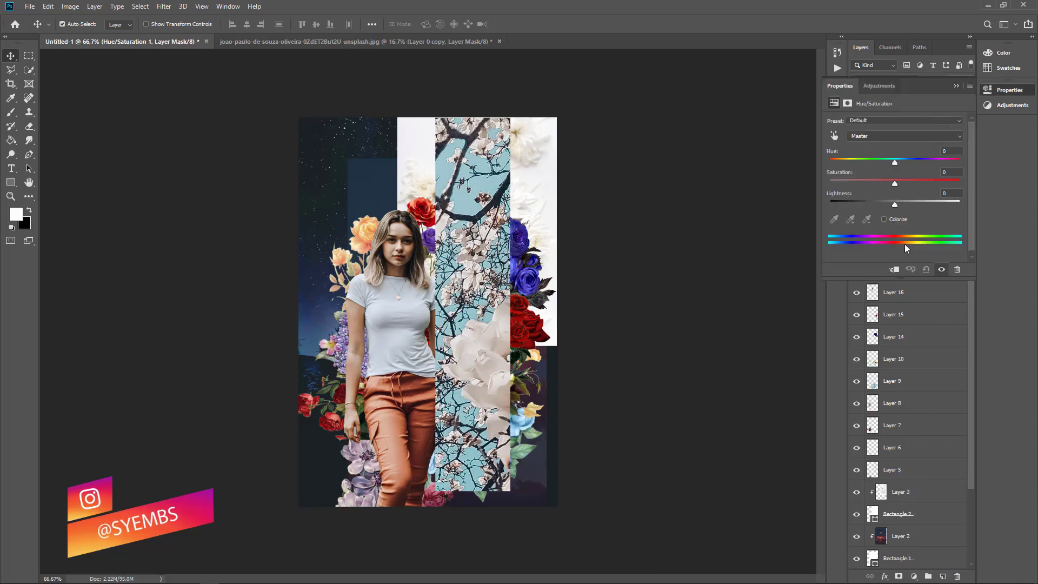
pyautogui.click(884, 220)
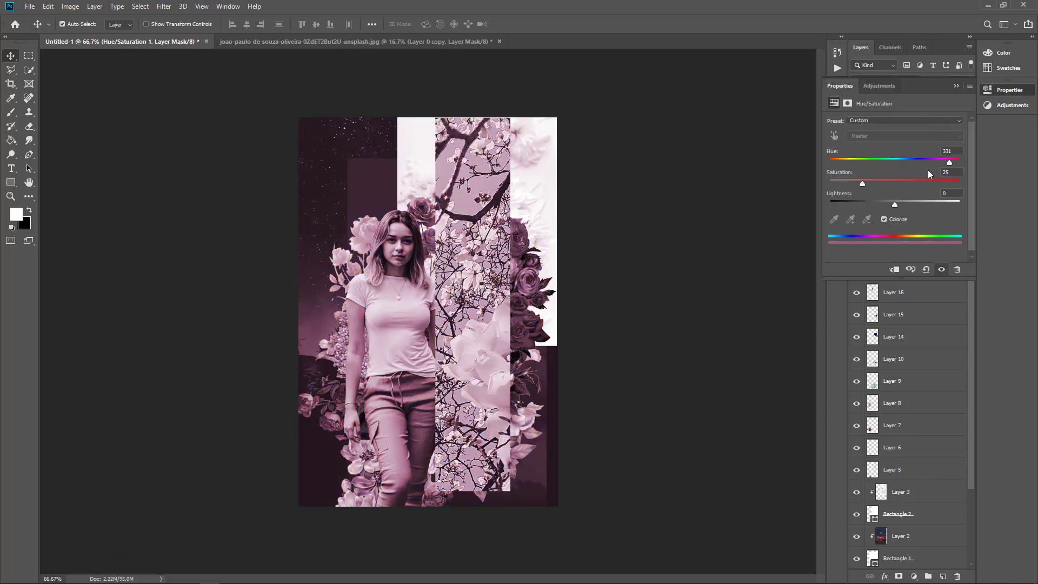
pyautogui.moveTo(912, 163)
pyautogui.mouseDown()
pyautogui.moveTo(886, 159)
pyautogui.moveTo(899, 164)
pyautogui.mouseUp()
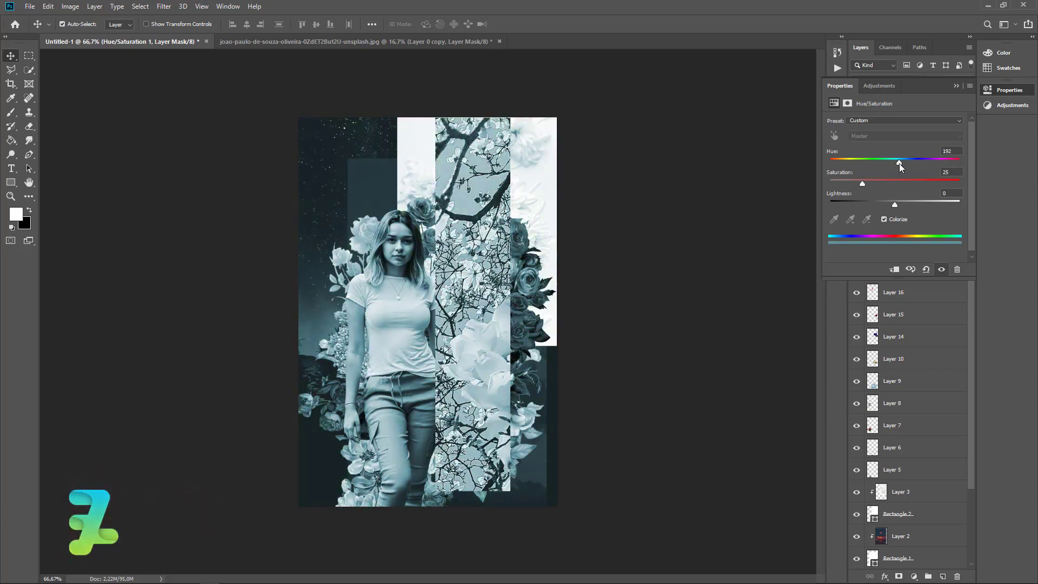
pyautogui.moveTo(896, 207); pyautogui.dragTo(897, 212)
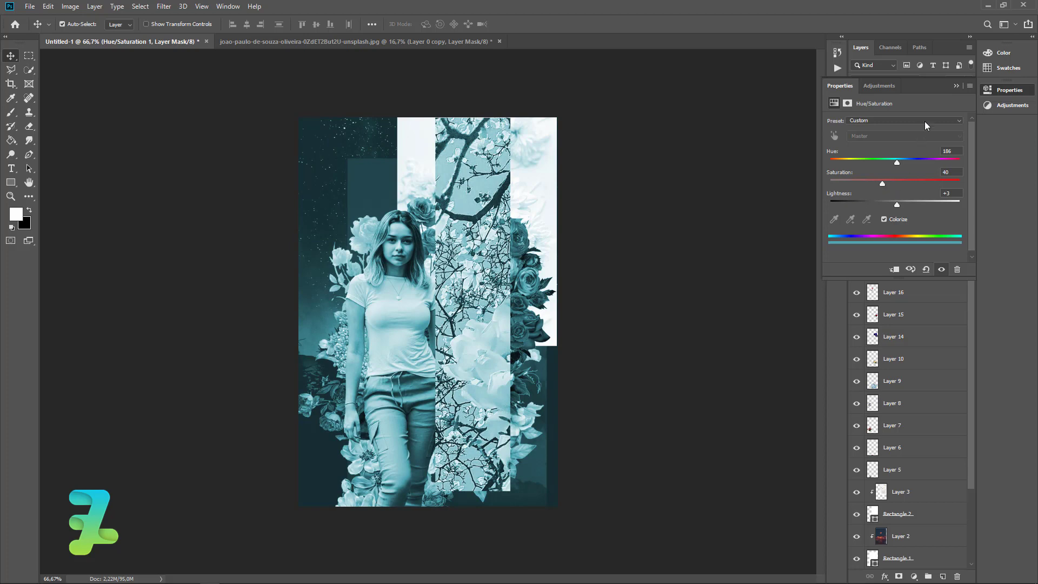
# - Set the Hue/Saturation 1 blend mode to Vivid Light at about 20% opacity
pyautogui.click(954, 85)
pyautogui.click(886, 81)
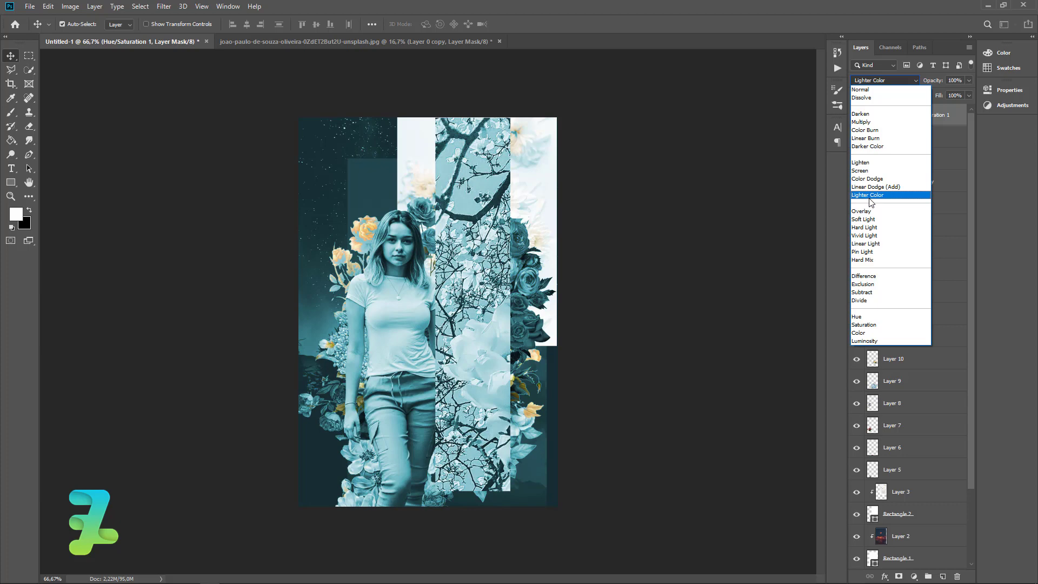
pyautogui.click(871, 195)
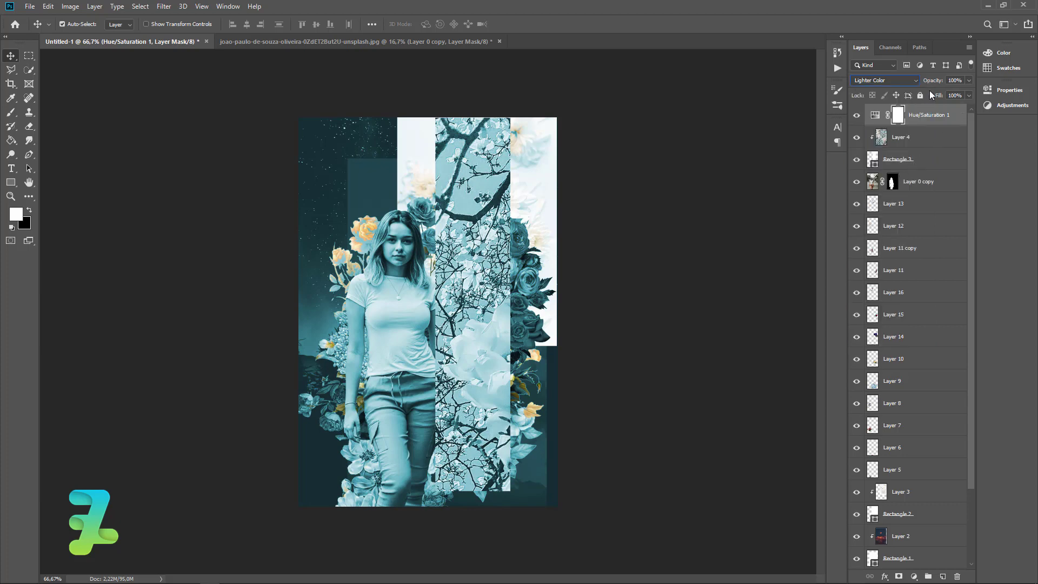
pyautogui.click(883, 80)
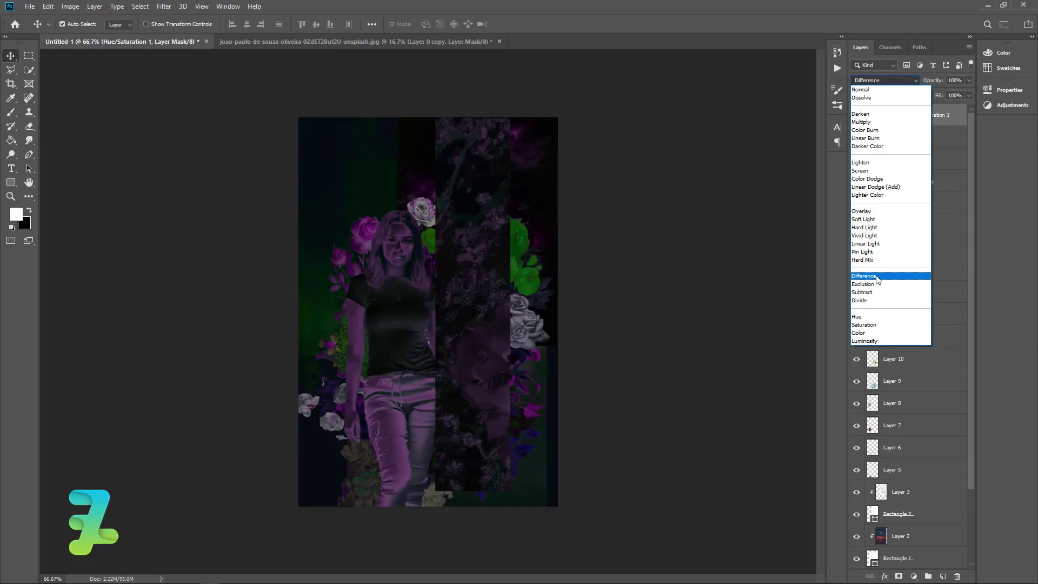
pyautogui.click(876, 237)
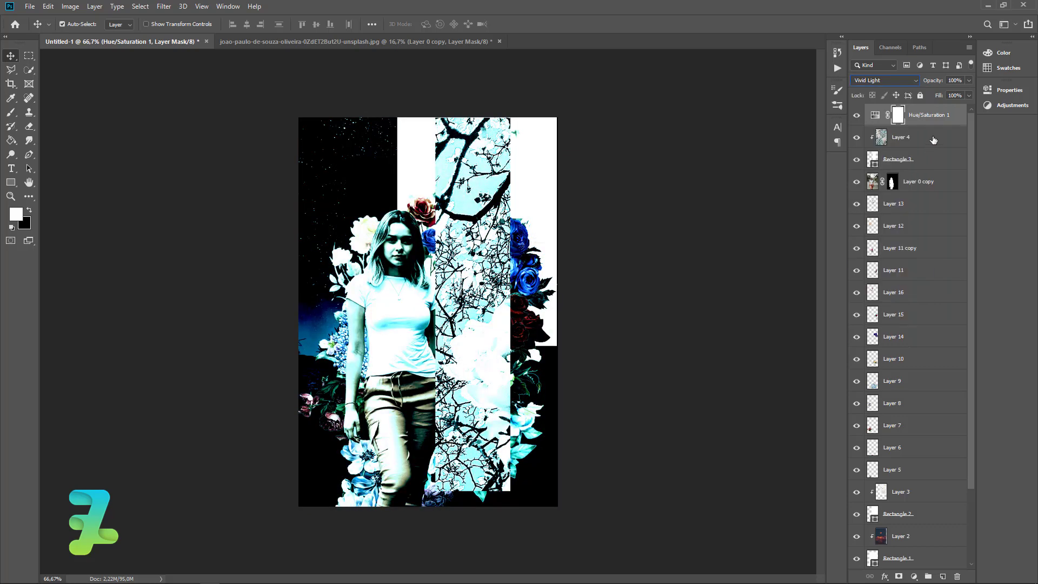
pyautogui.click(969, 80)
pyautogui.moveTo(949, 96); pyautogui.dragTo(929, 97)
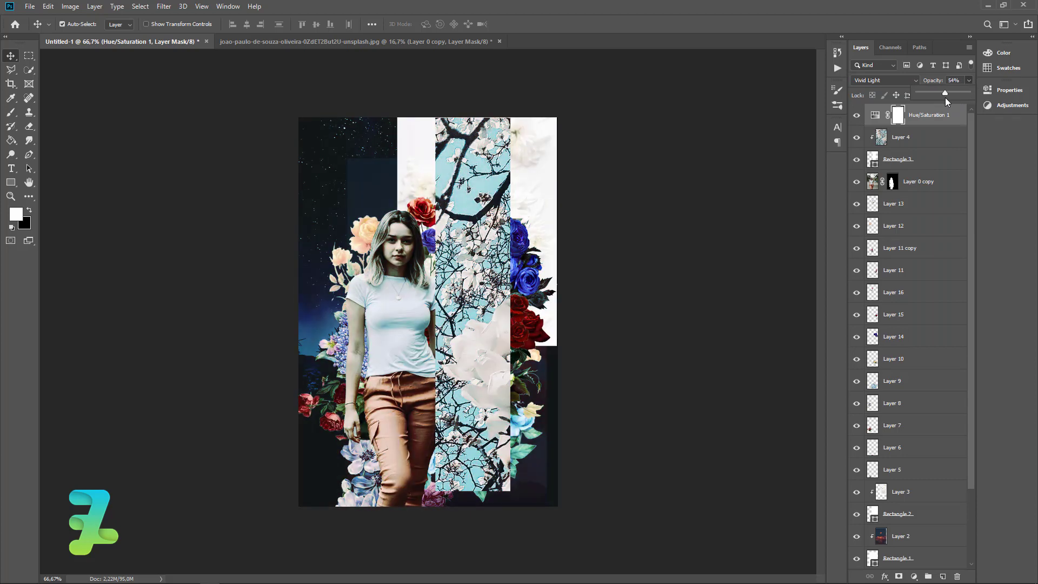
pyautogui.moveTo(921, 99); pyautogui.dragTo(926, 100)
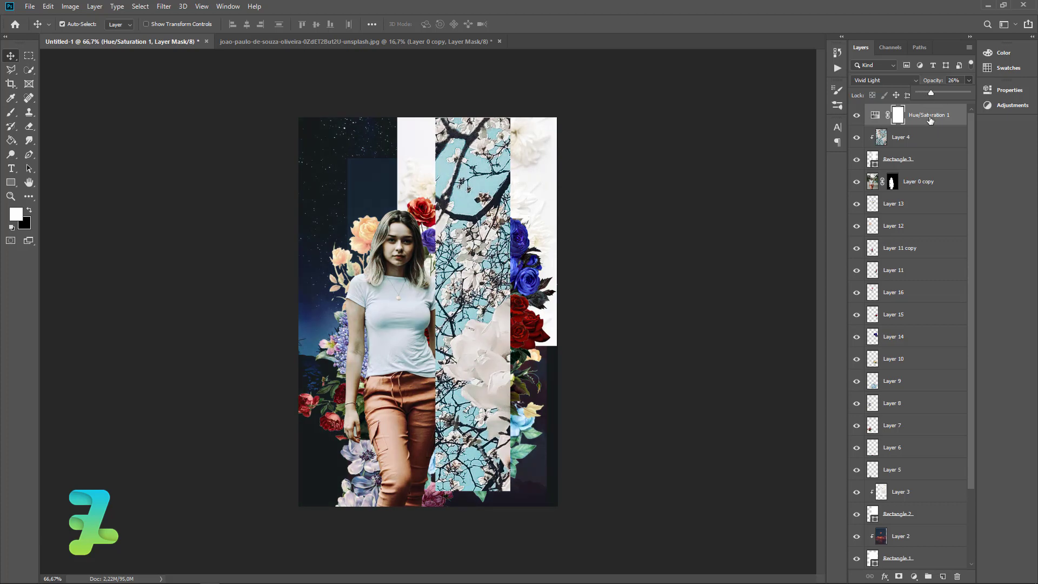
# - Duplicate Hue/Saturation 1 and set the copy to Normal blending at 43% opacity
pyautogui.hotkey('ctrl', 'j')
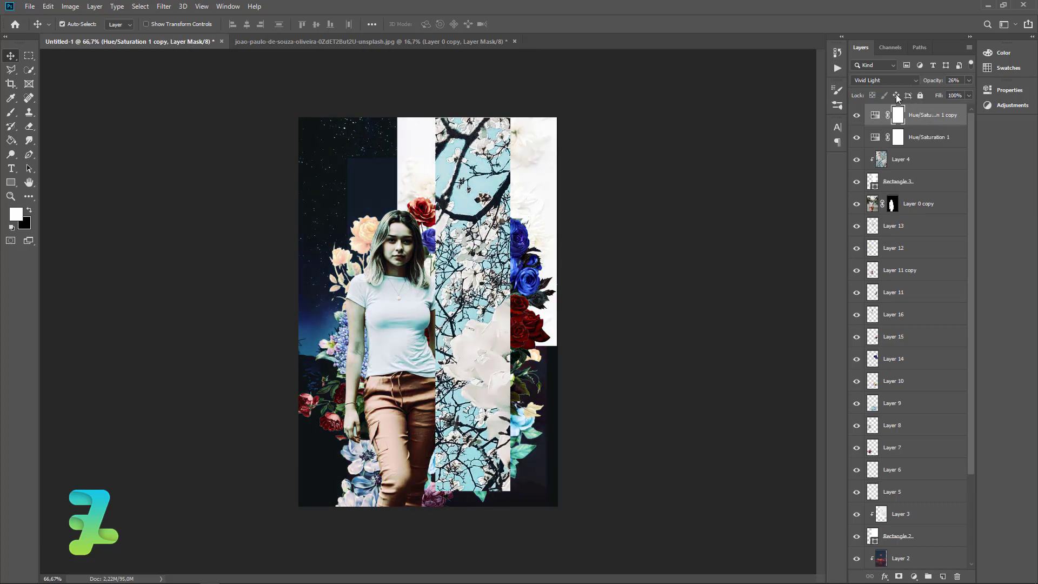
pyautogui.click(897, 80)
pyautogui.click(919, 90)
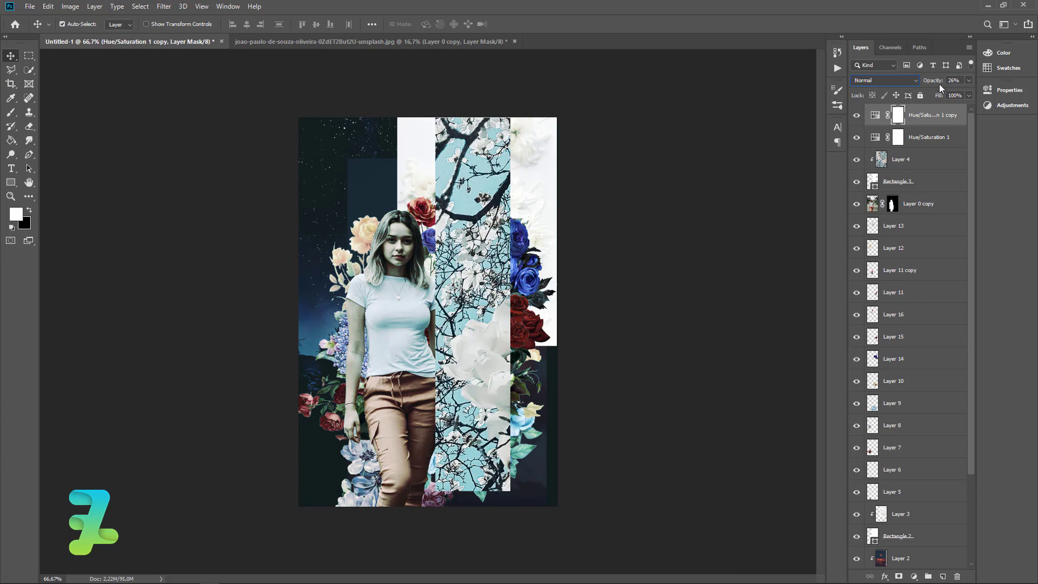
pyautogui.click(968, 81)
pyautogui.moveTo(948, 96); pyautogui.dragTo(934, 97)
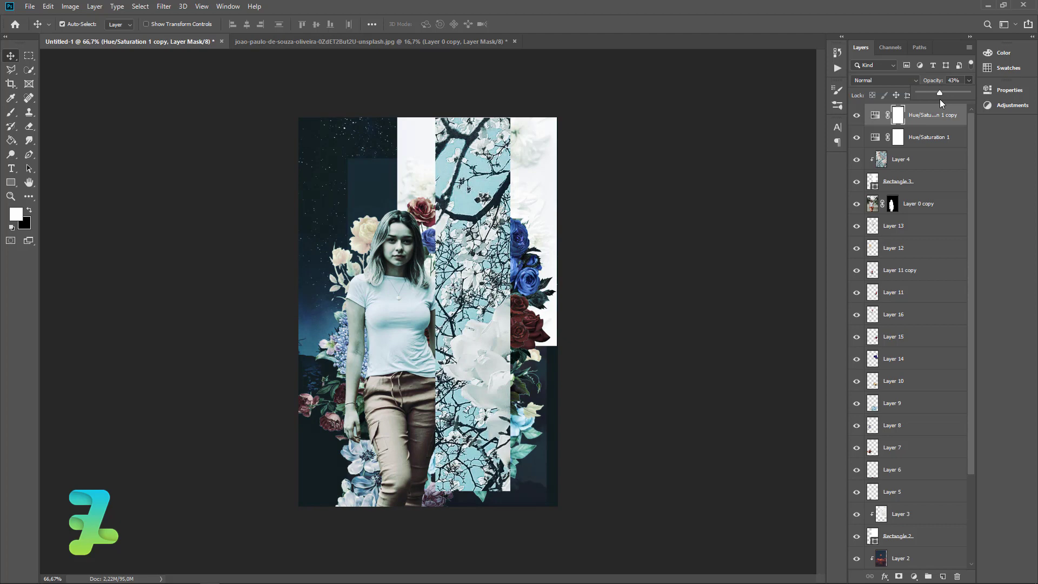
# - Add a Brightness/Contrast layer with contrast -22 and an empty Layer 17 above it
pyautogui.click(913, 576)
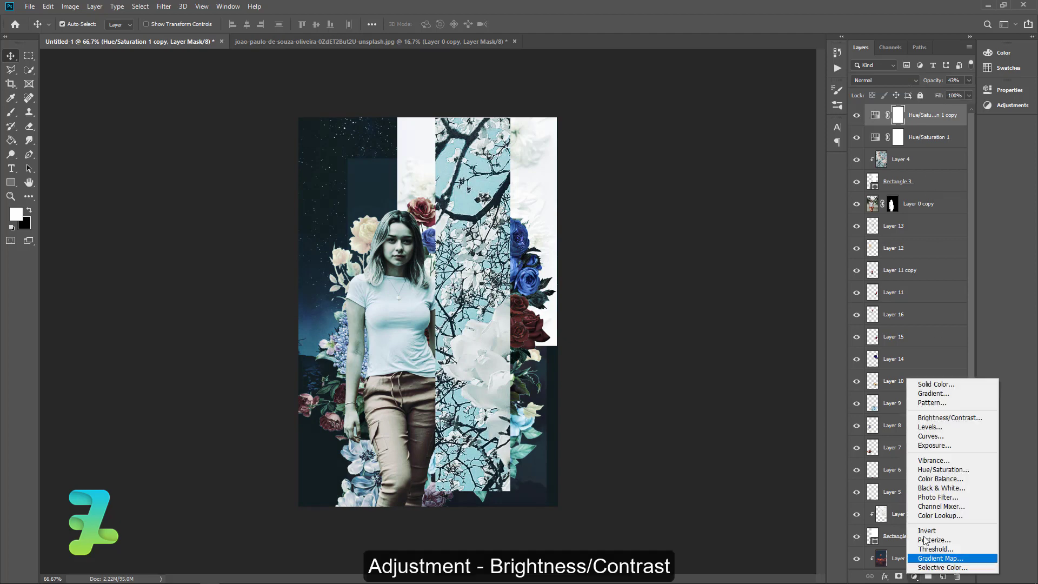
pyautogui.click(929, 419)
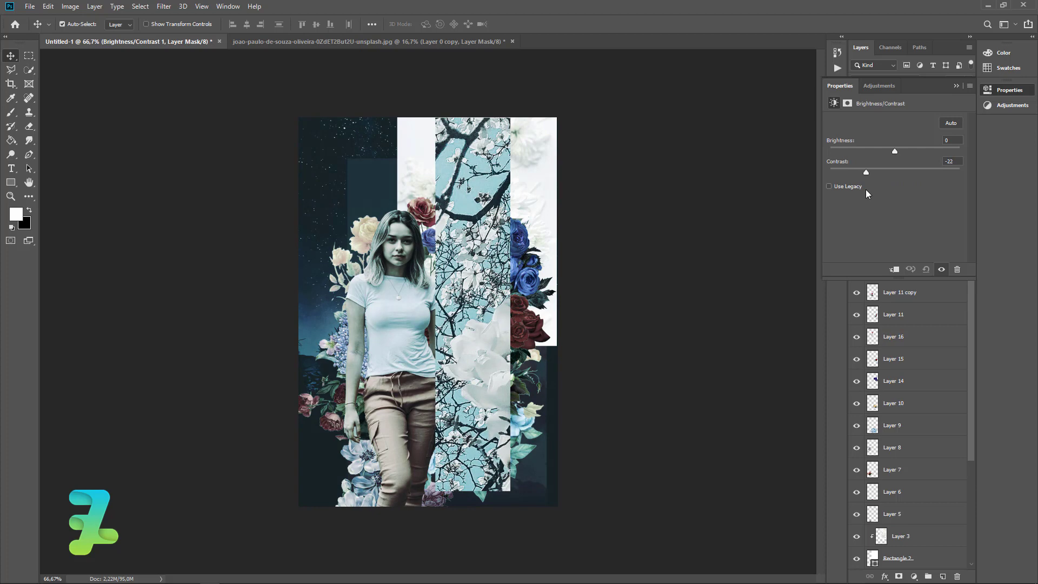
pyautogui.click(955, 86)
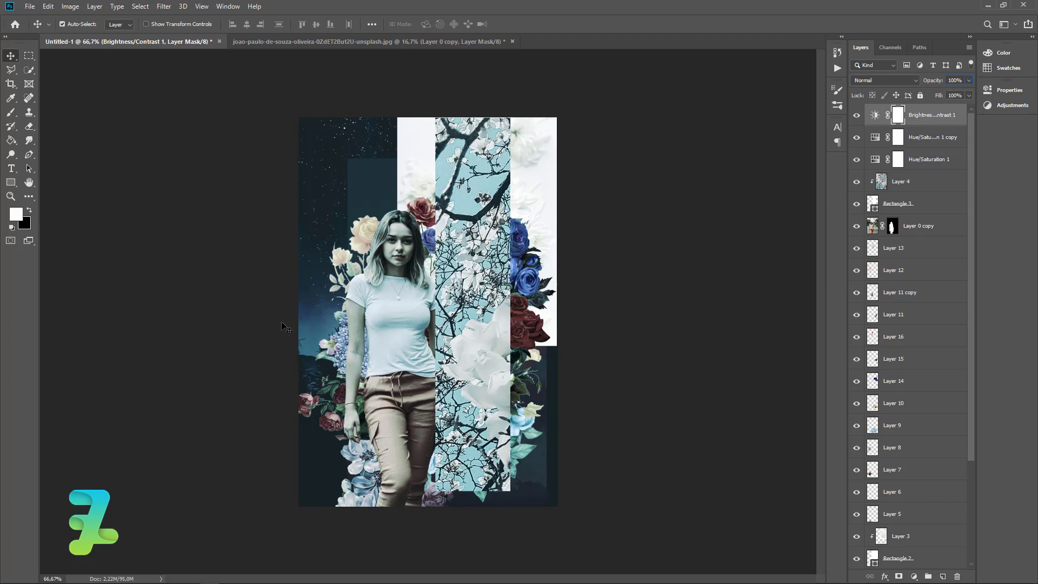
pyautogui.click(941, 573)
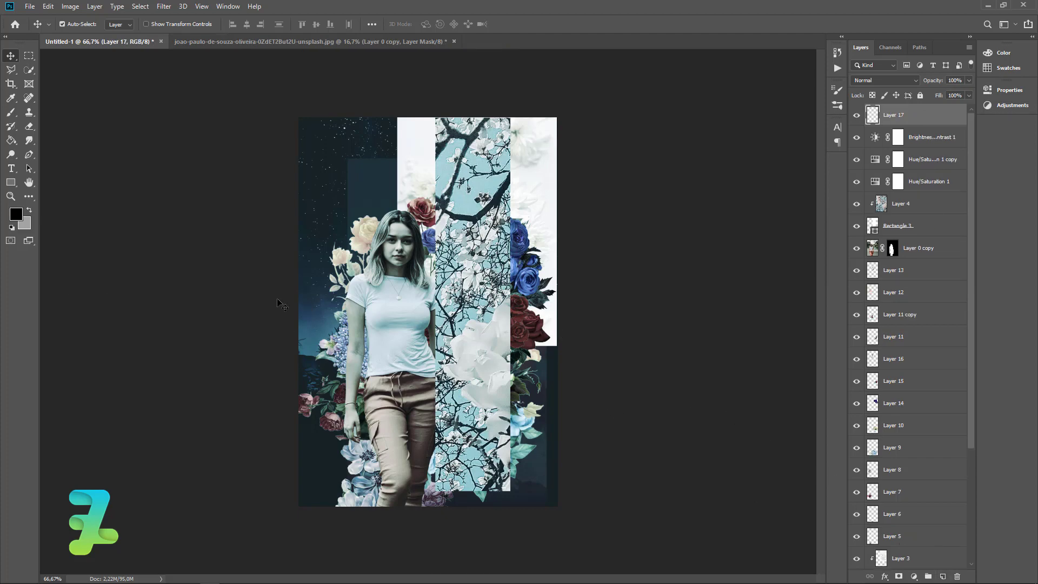
pyautogui.click(29, 182)
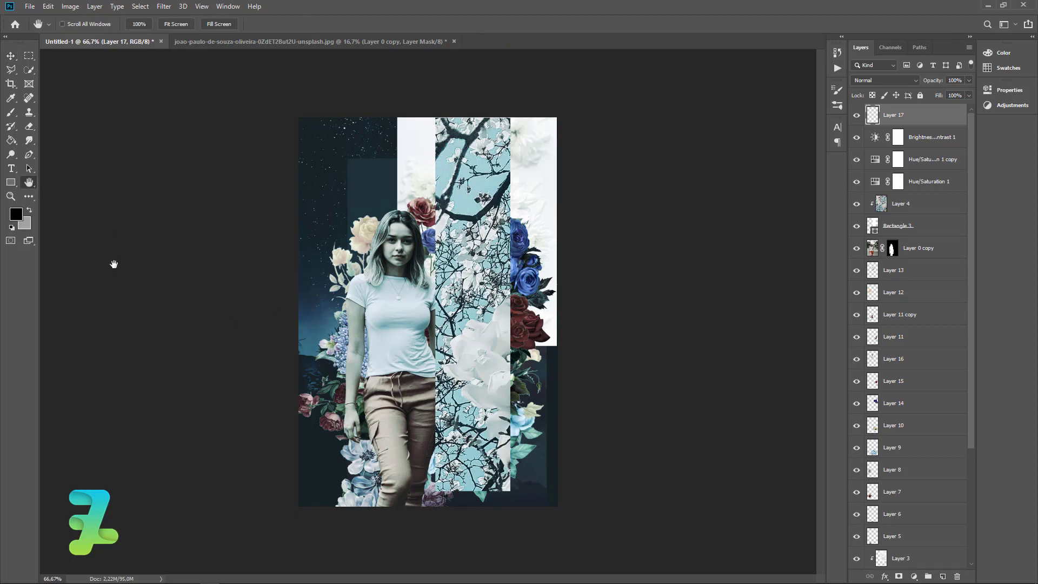
# - Draw a white 617 × 110 px bar across the woman's thighs and nudge it slightly lower
pyautogui.click(10, 183)
pyautogui.moveTo(319, 354); pyautogui.dragTo(542, 389)
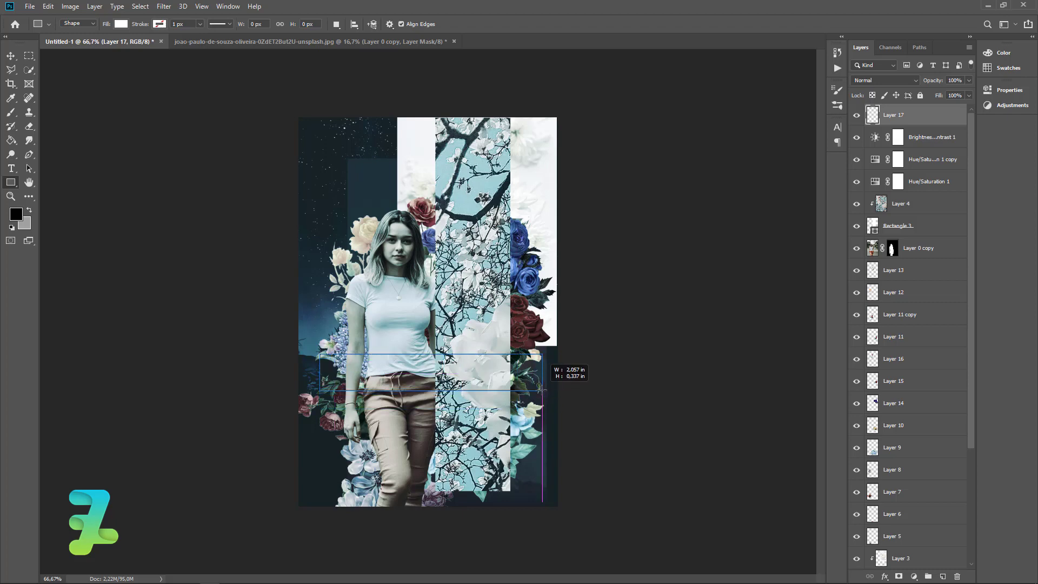
pyautogui.moveTo(541, 388); pyautogui.dragTo(543, 394)
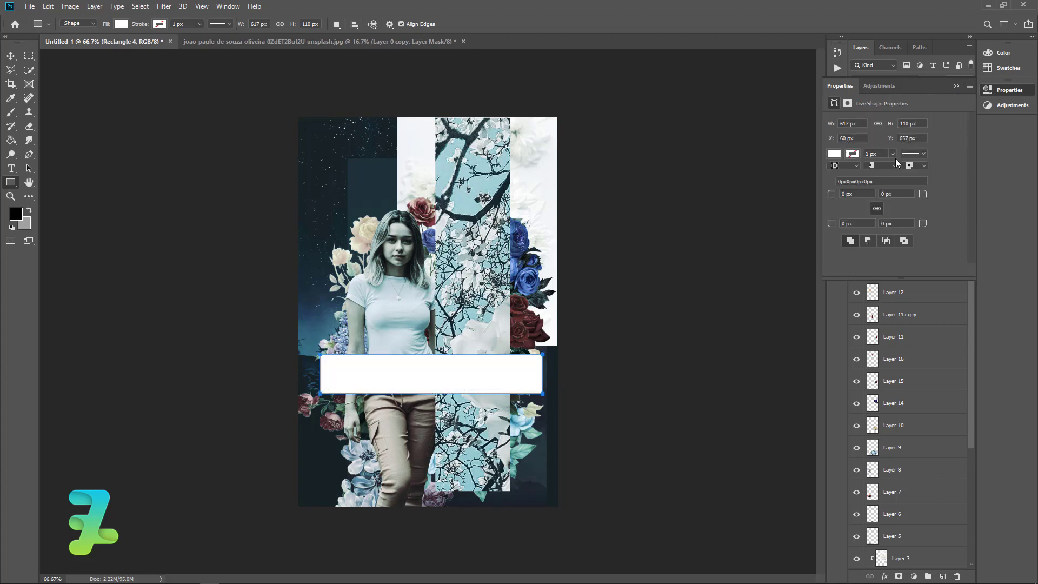
pyautogui.click(956, 86)
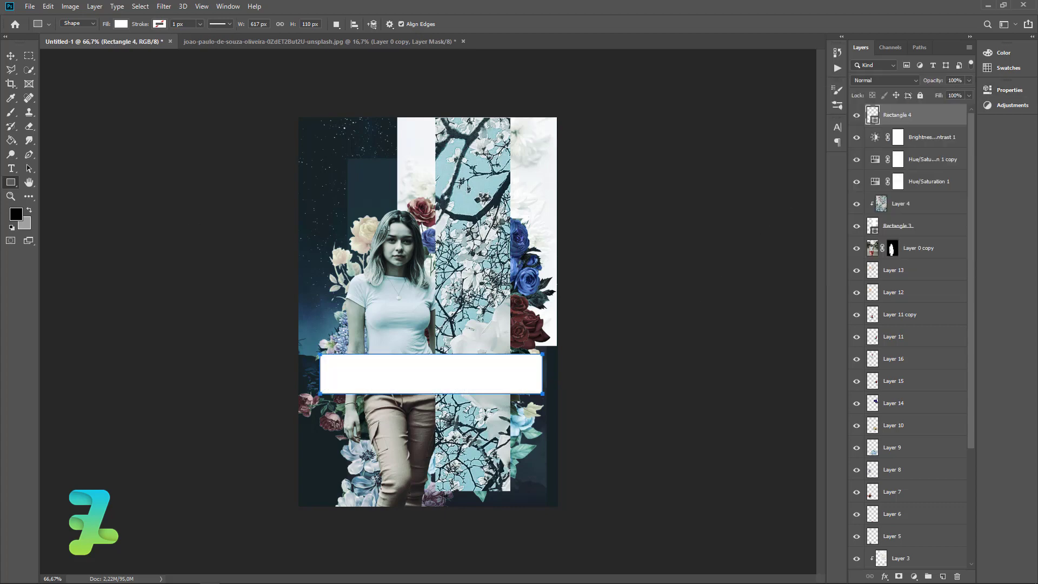
pyautogui.click(10, 56)
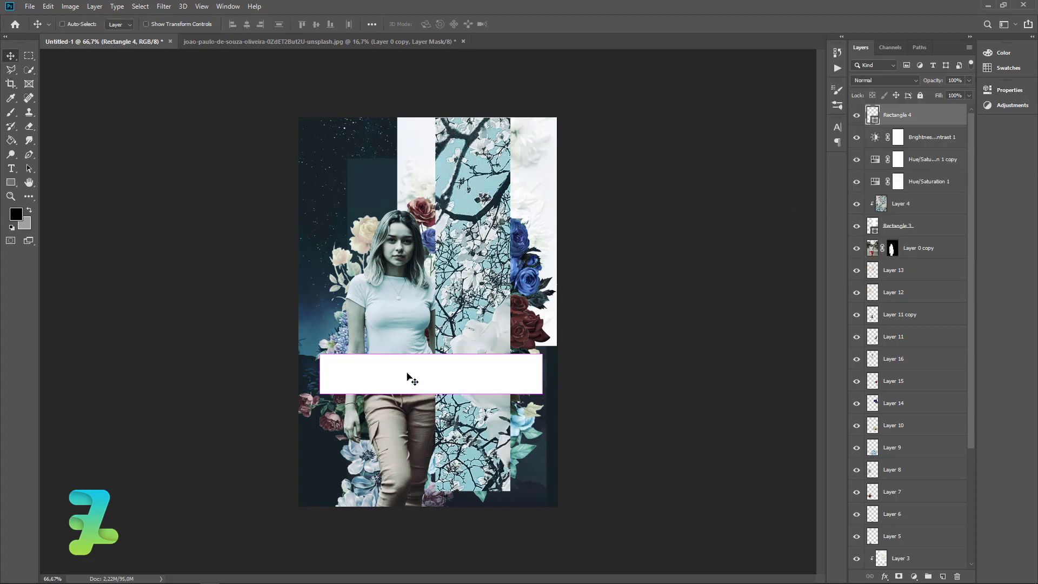
pyautogui.moveTo(407, 373); pyautogui.dragTo(405, 392)
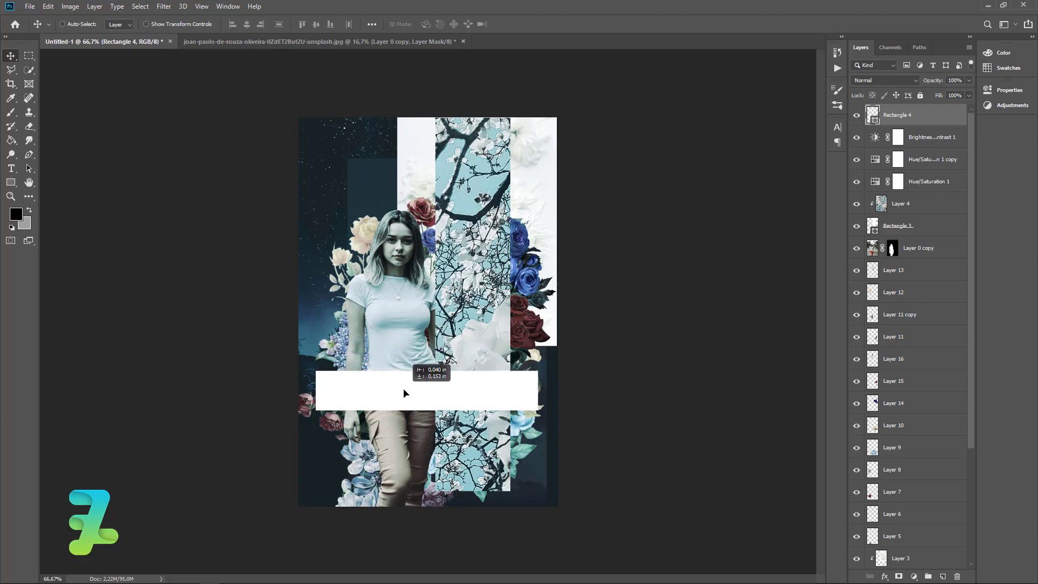
pyautogui.moveTo(404, 393); pyautogui.dragTo(406, 392)
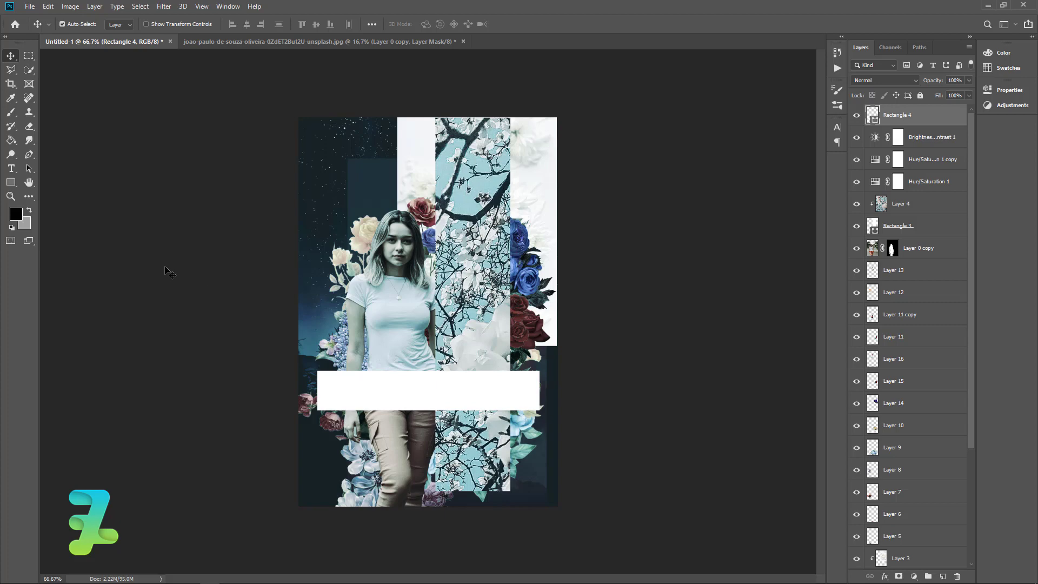
# - Start a Roboto Bold text layer above the woman's head reading SUPERFLOWER
pyautogui.click(11, 170)
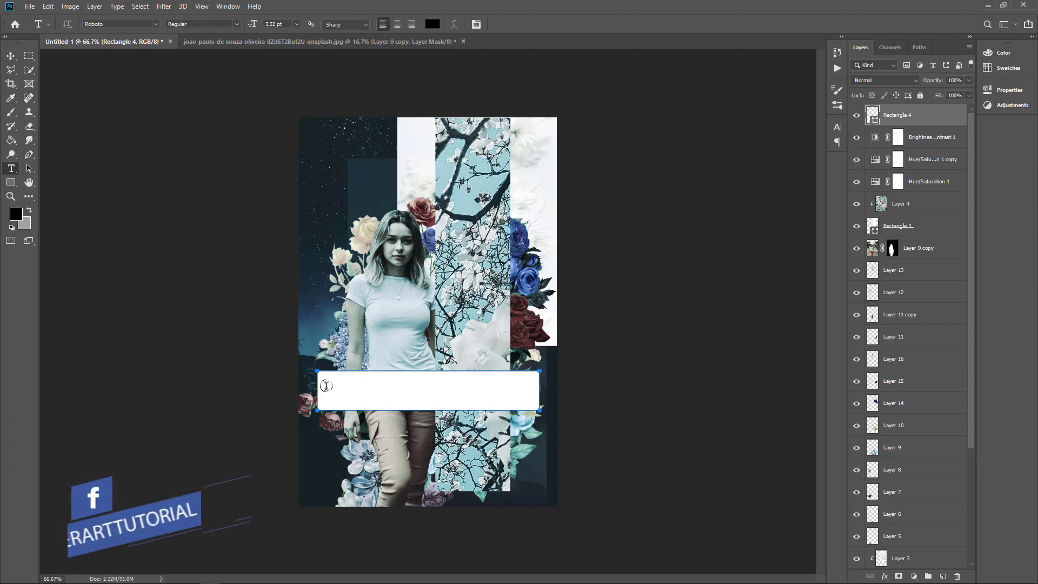
pyautogui.click(340, 213)
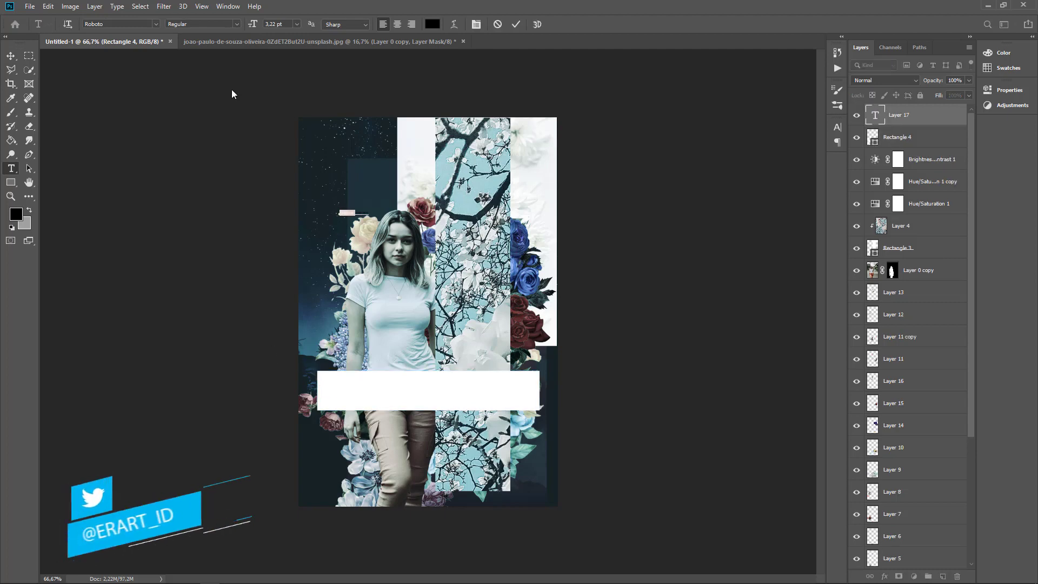
pyautogui.click(236, 25)
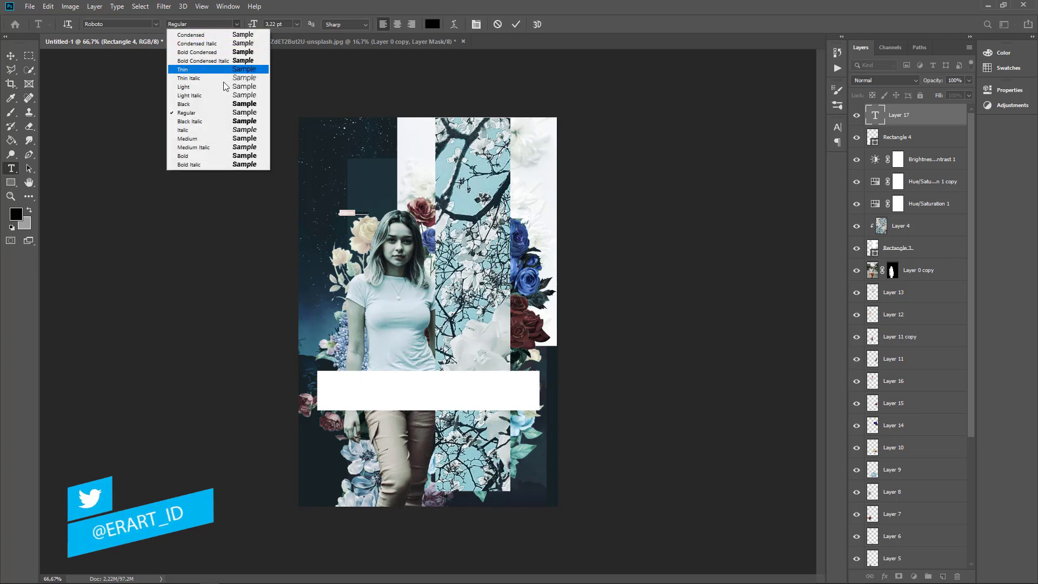
pyautogui.click(224, 155)
pyautogui.press('BackSpace')
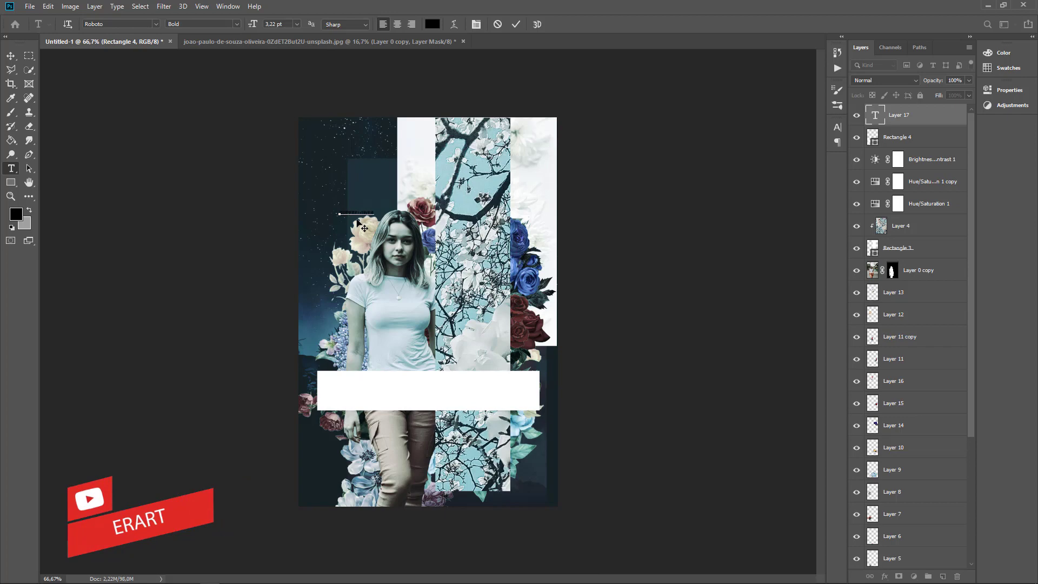
pyautogui.hotkey('ctrl', 'z')
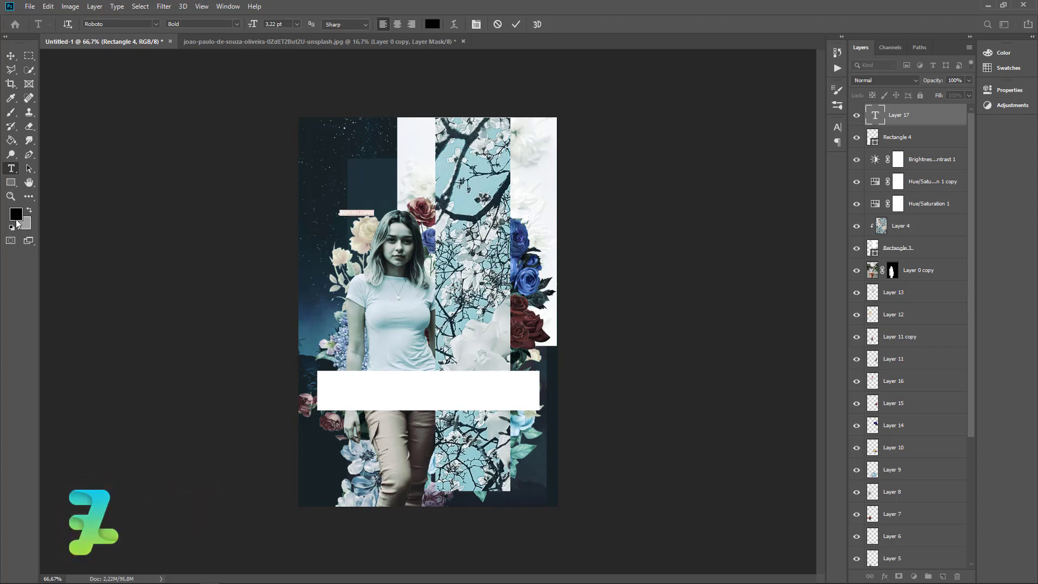
# - Colour the SUPERFLOWER title #ff3000 and set its size to 16 pt
pyautogui.click(15, 215)
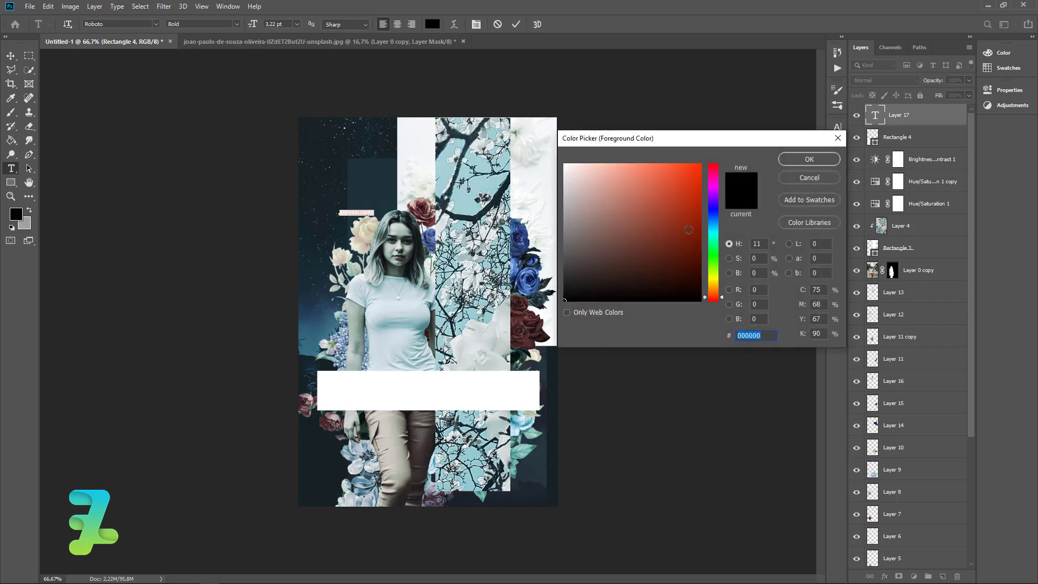
pyautogui.write('ff3000')
pyautogui.click(806, 159)
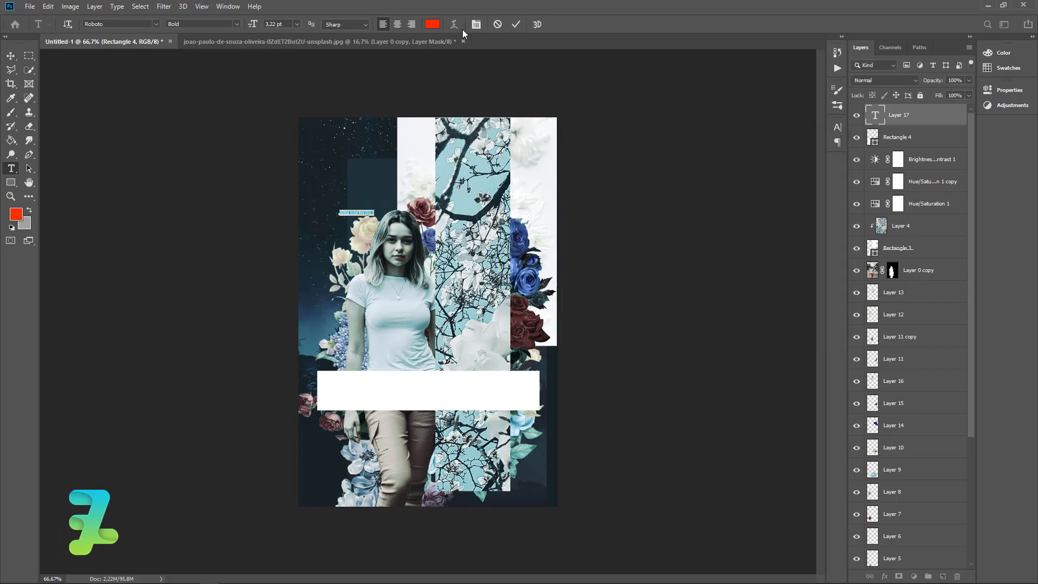
pyautogui.click(295, 23)
pyautogui.click(284, 110)
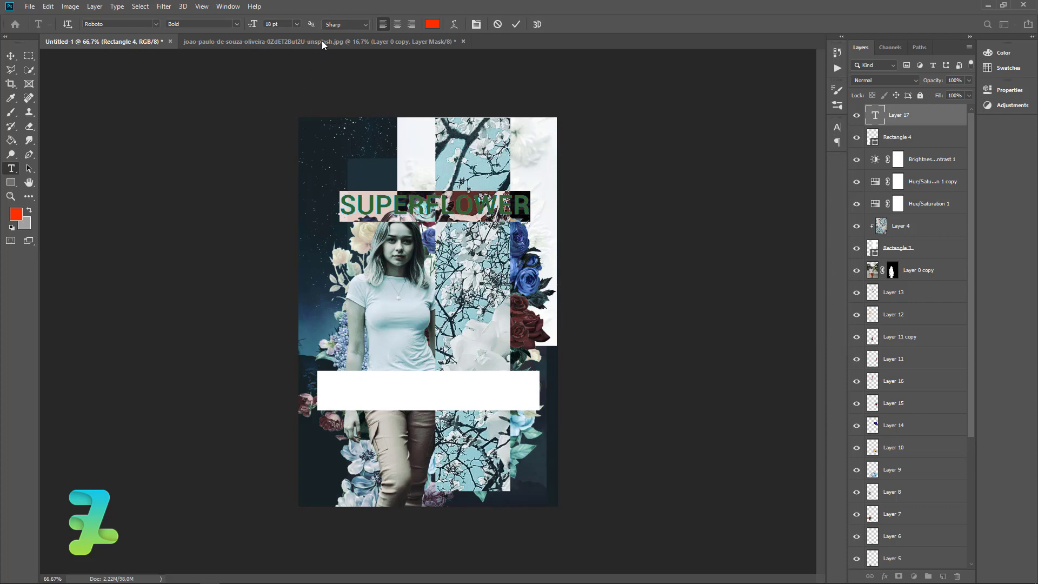
pyautogui.click(296, 24)
pyautogui.click(282, 109)
pyautogui.click(296, 24)
pyautogui.click(270, 102)
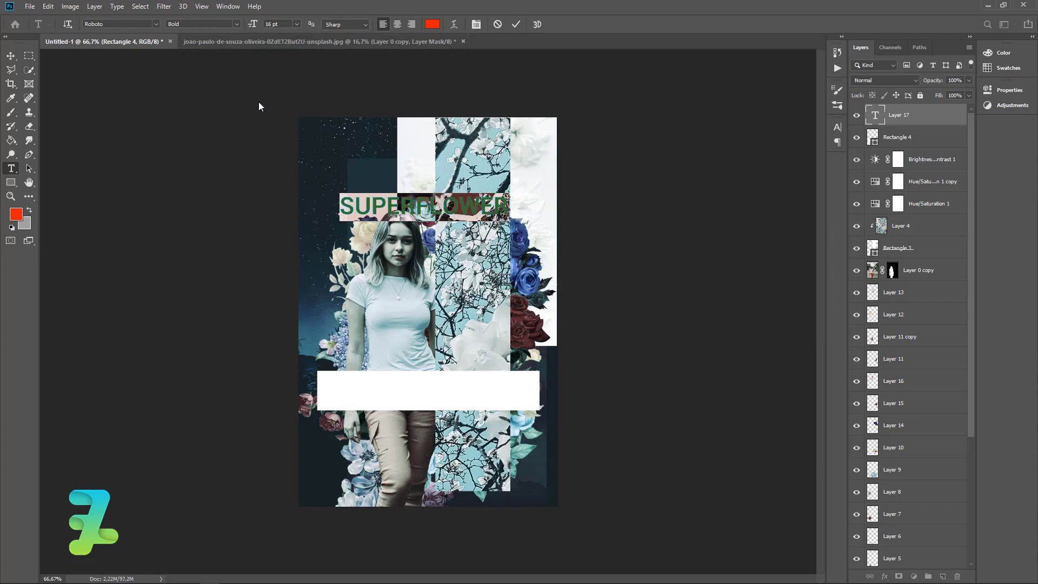
# - Move the SUPERFLOWER title into the white bar and widen its letter spacing
pyautogui.click(10, 55)
pyautogui.moveTo(397, 206); pyautogui.dragTo(401, 390)
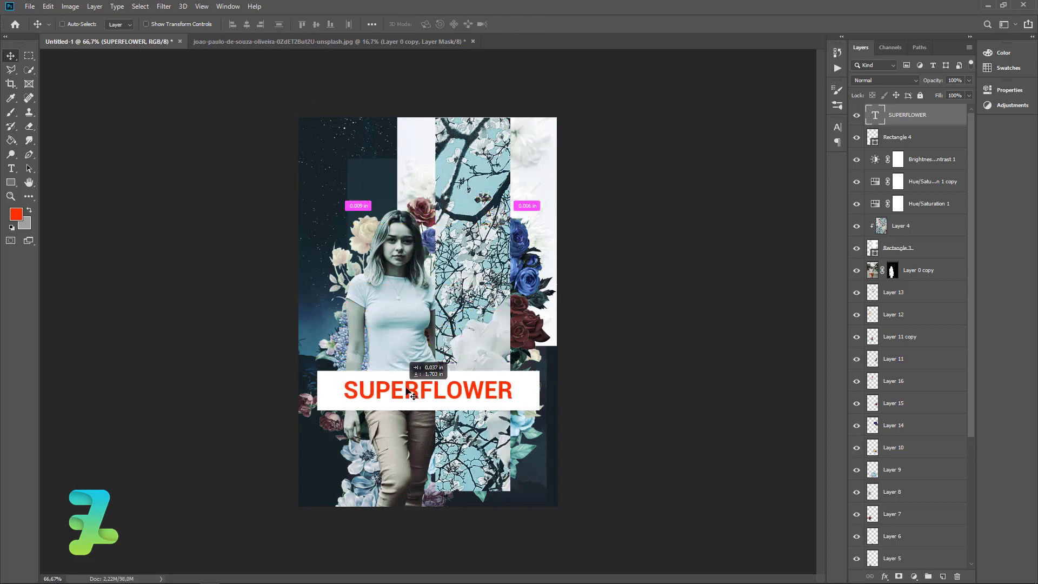
pyautogui.doubleClick(877, 112)
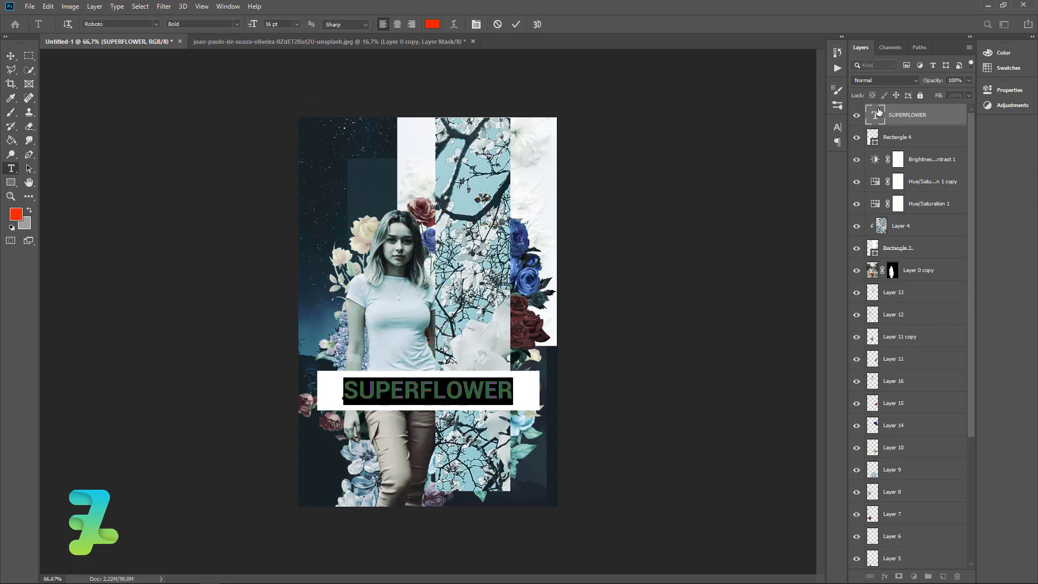
pyautogui.click(476, 25)
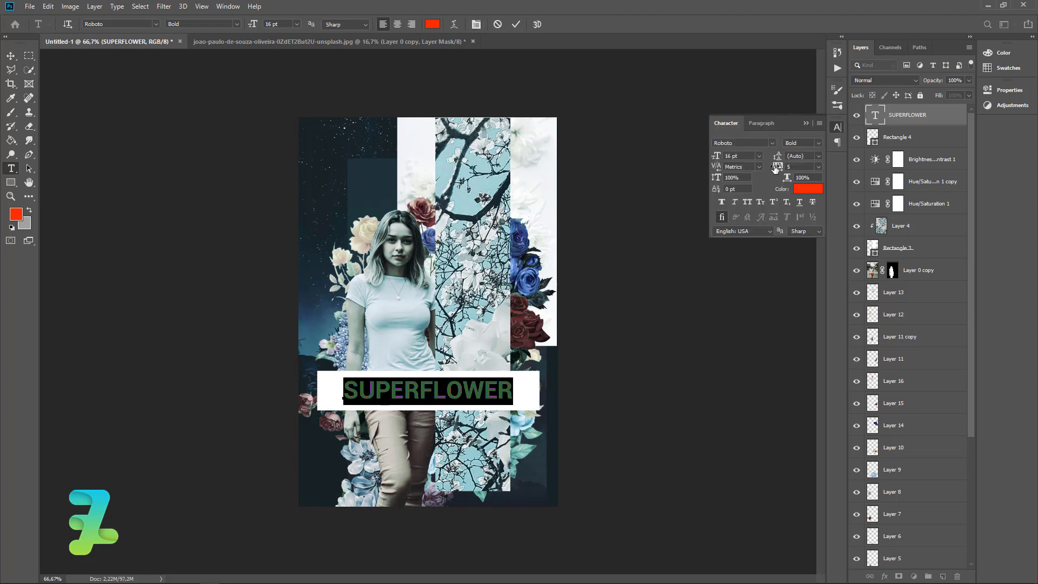
pyautogui.moveTo(776, 167); pyautogui.dragTo(779, 169)
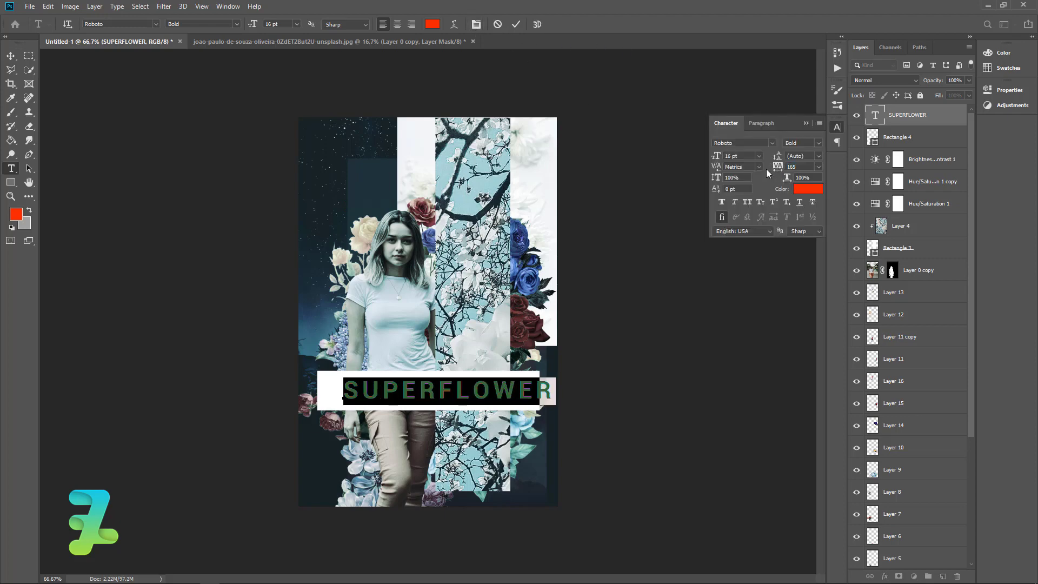
pyautogui.click(11, 55)
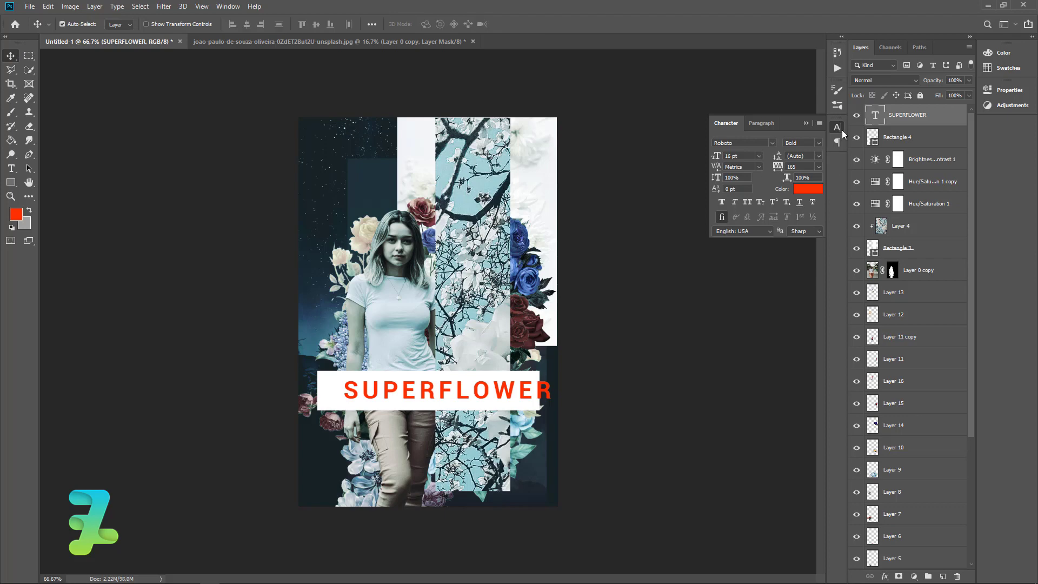
# - Centre the title horizontally and vertically on the Rectangle 4 white bar
pyautogui.click(806, 123)
pyautogui.keyDown('ctrl'); pyautogui.click(872, 138); pyautogui.keyUp('ctrl')
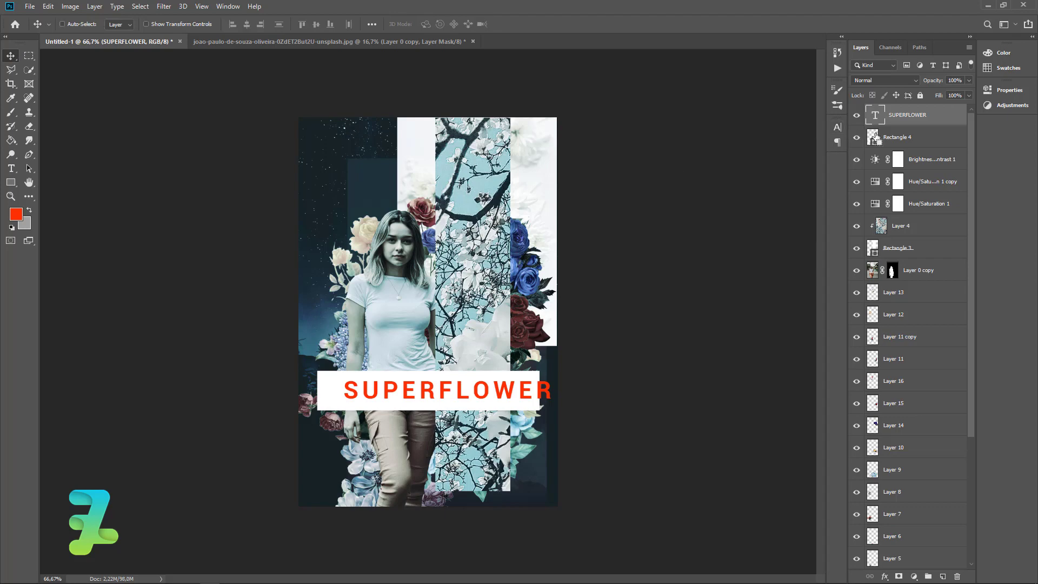
pyautogui.click(246, 26)
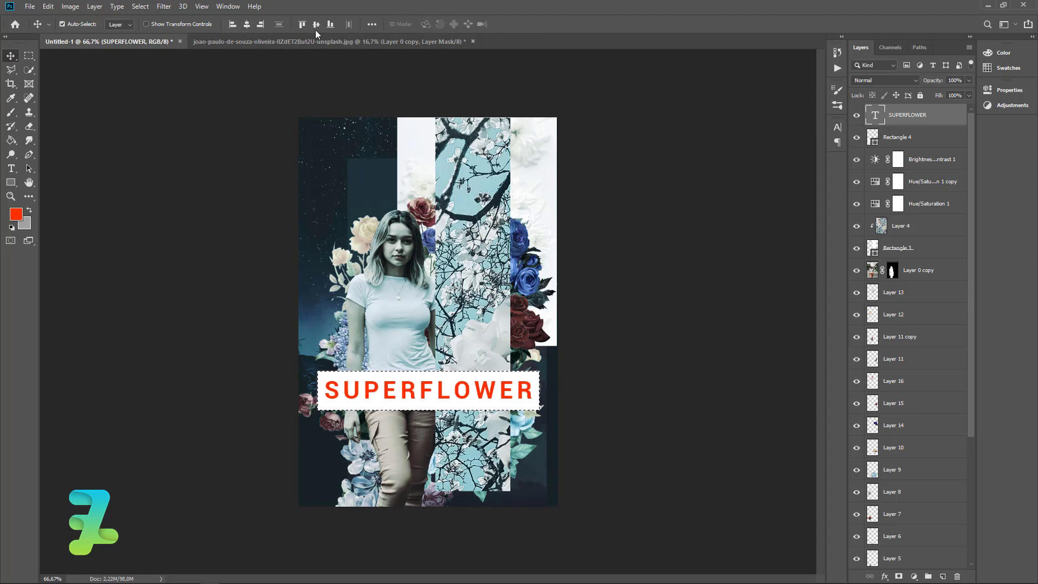
pyautogui.click(316, 26)
pyautogui.hotkey('ctrl', 'd')
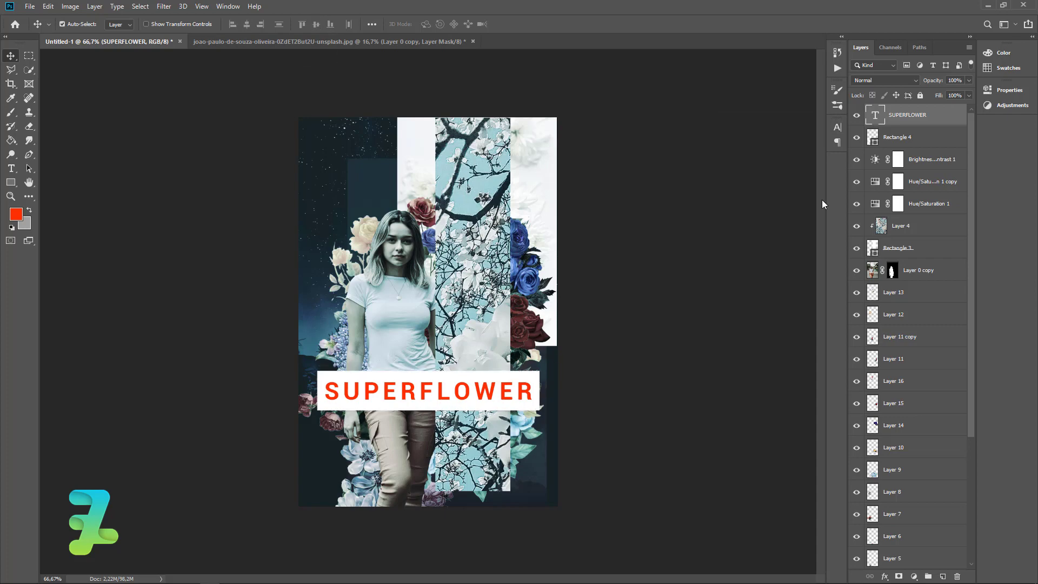
# - Recolour the SUPERFLOWER text to a deeper brick red, #802510
pyautogui.doubleClick(875, 114)
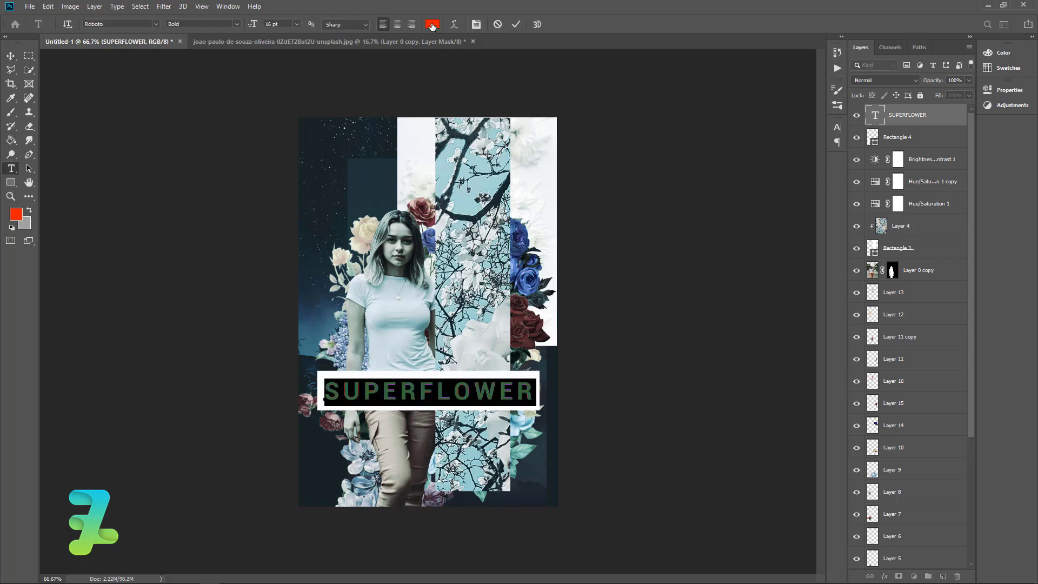
pyautogui.click(433, 24)
pyautogui.click(685, 232)
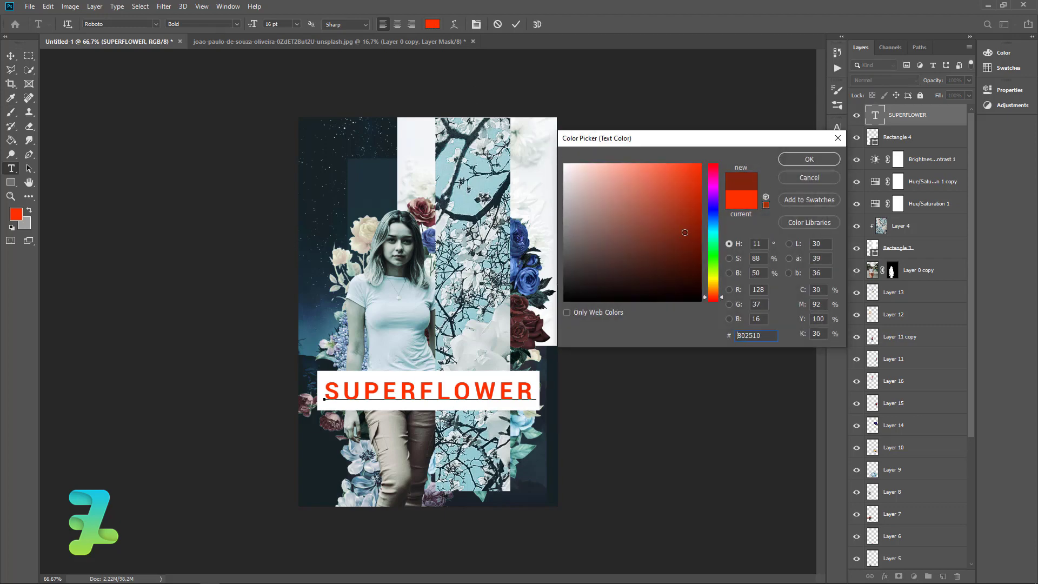
pyautogui.click(786, 158)
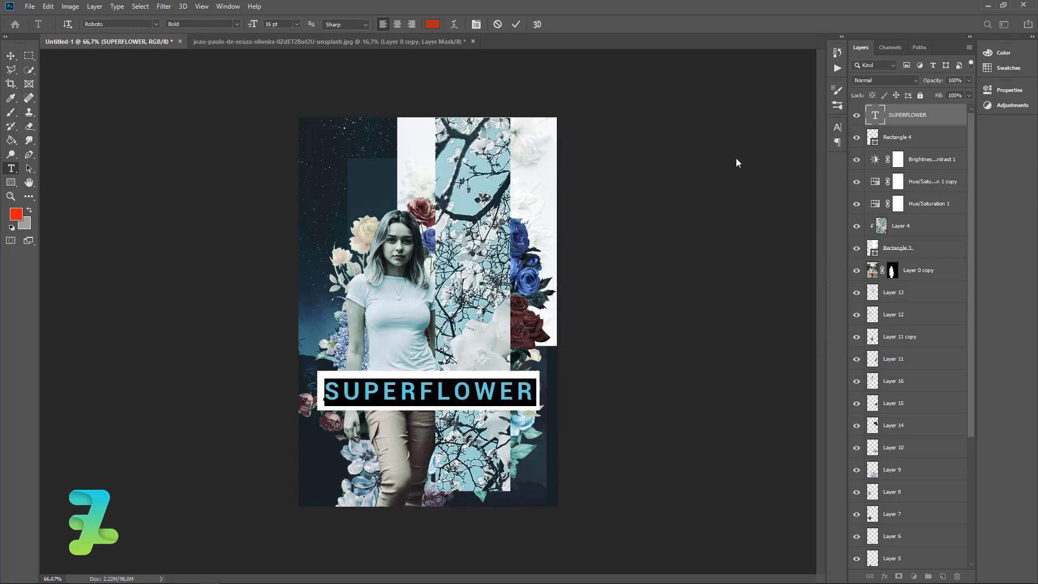
pyautogui.click(10, 56)
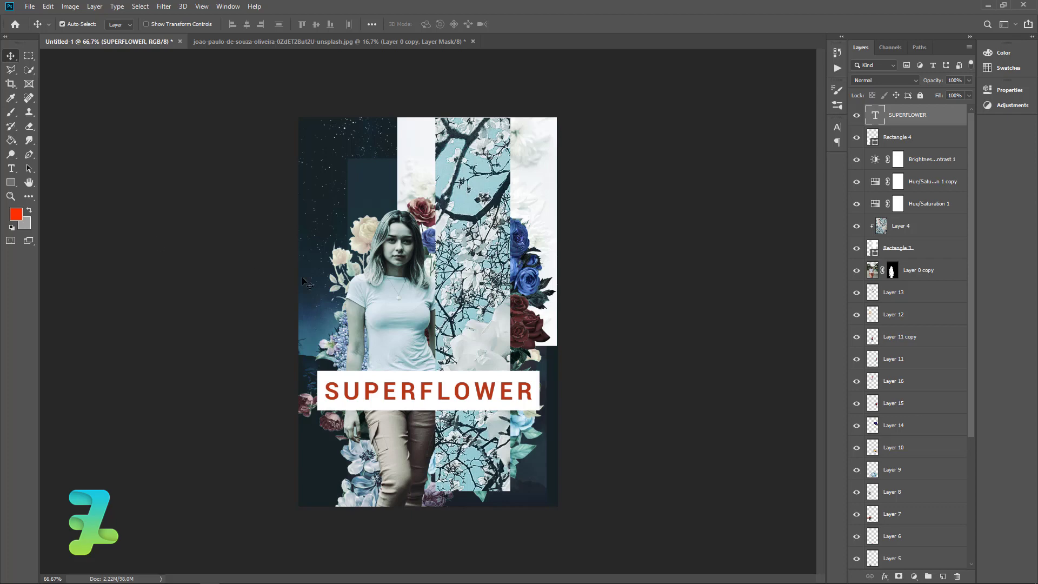
pyautogui.press('ctrl')
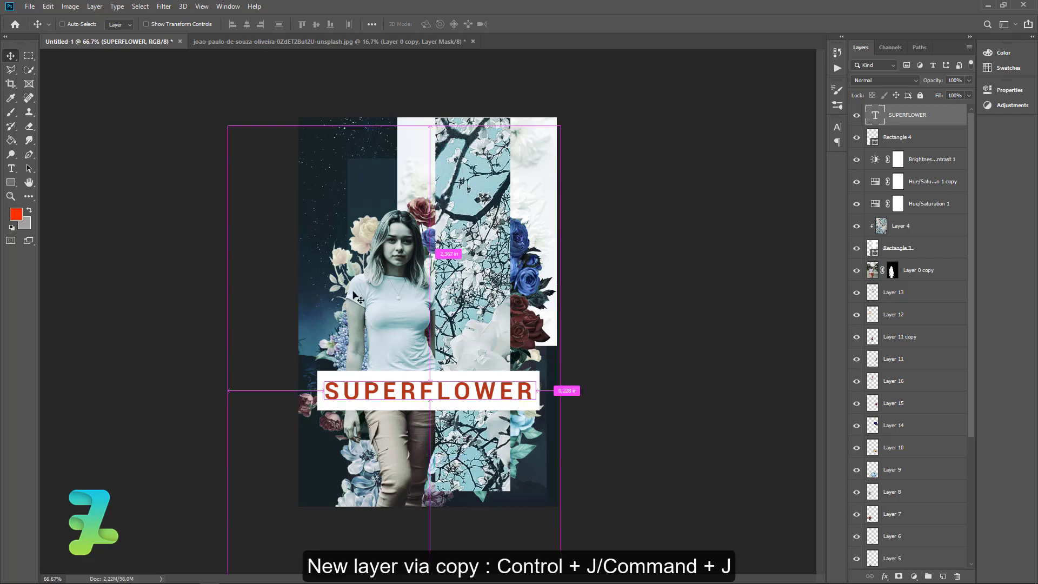
# - Duplicate the SUPERFLOWER text layer and set the copy's fill to 0%
pyautogui.hotkey('ctrl', 'j')
pyautogui.click(968, 97)
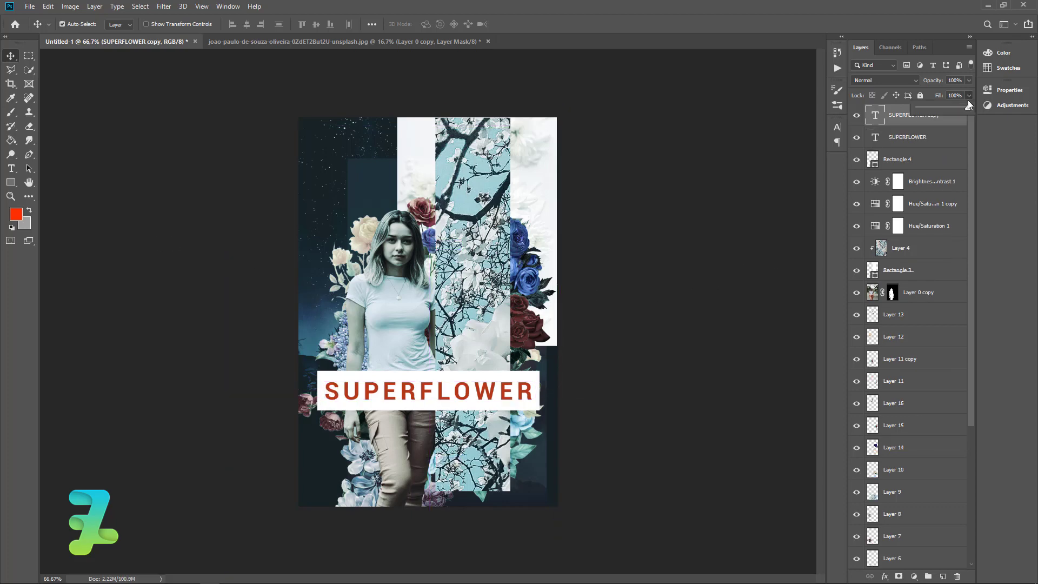
pyautogui.click(899, 112)
pyautogui.doubleClick(943, 124)
pyautogui.press('Return')
# - Add a dark #181818 Stroke layer style to the title copy
pyautogui.doubleClick(952, 121)
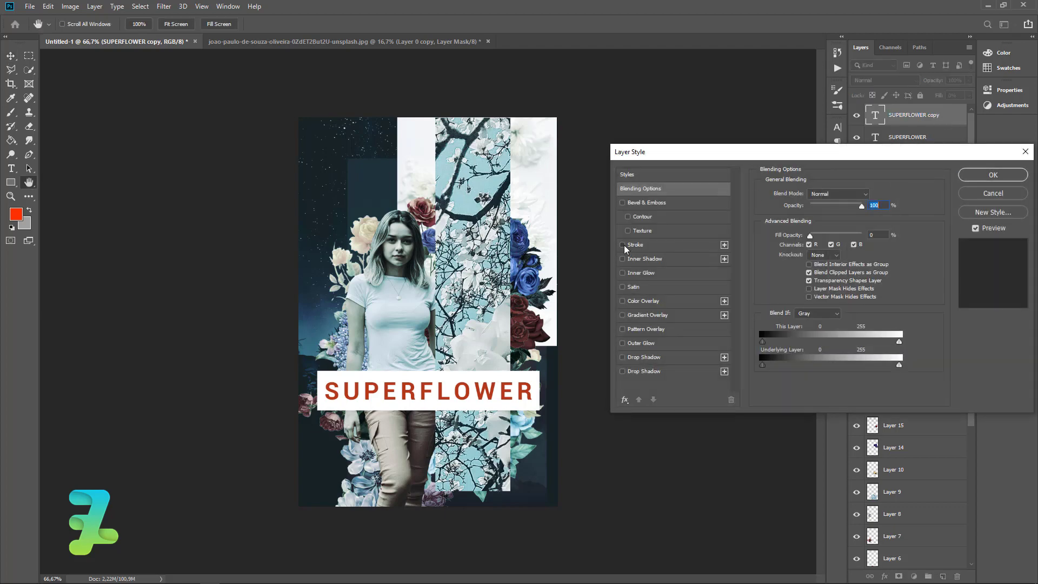
pyautogui.click(622, 245)
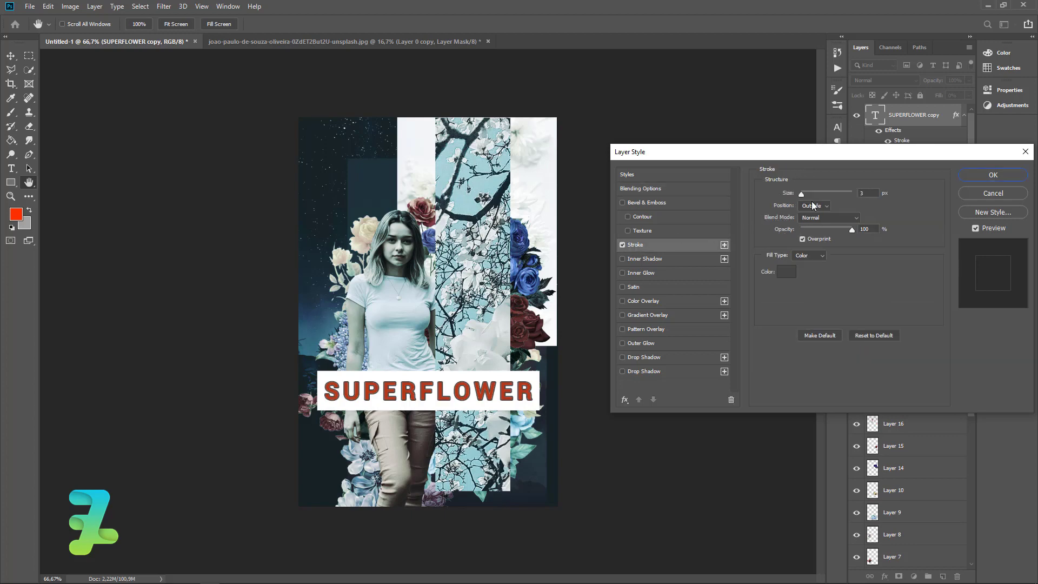
pyautogui.click(786, 272)
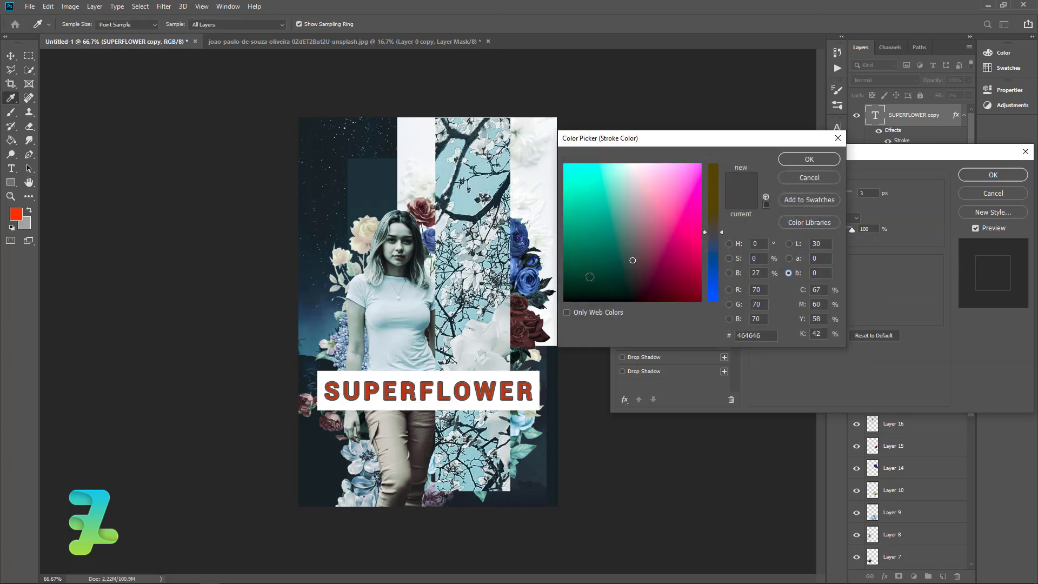
pyautogui.click(737, 244)
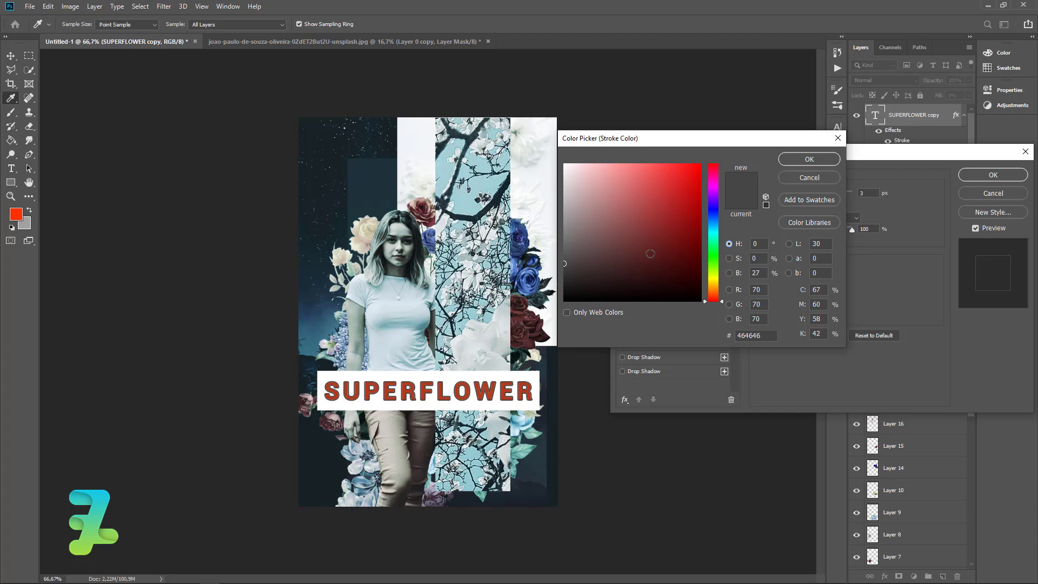
pyautogui.click(542, 288)
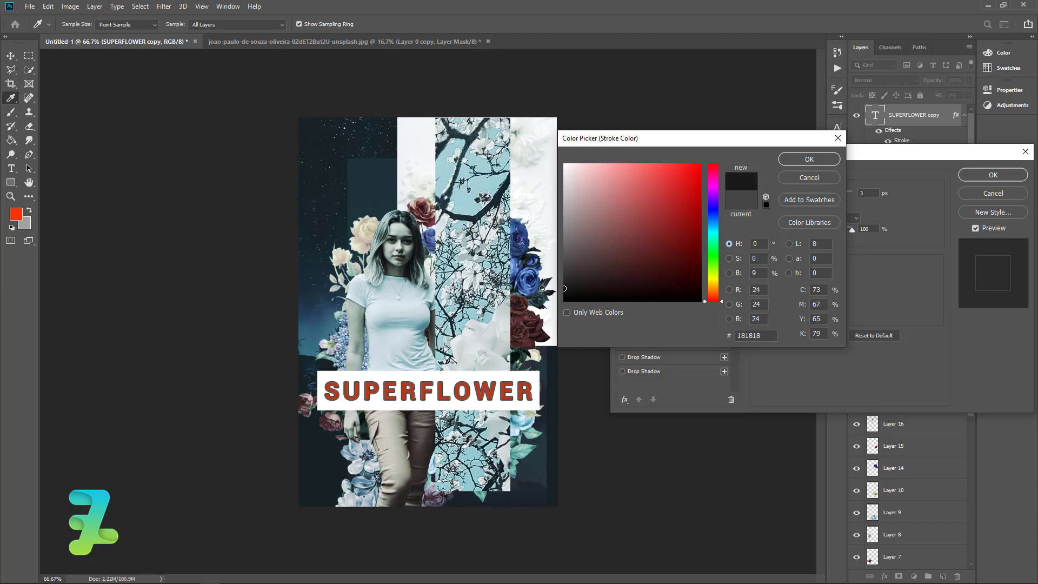
pyautogui.click(805, 159)
pyautogui.click(982, 176)
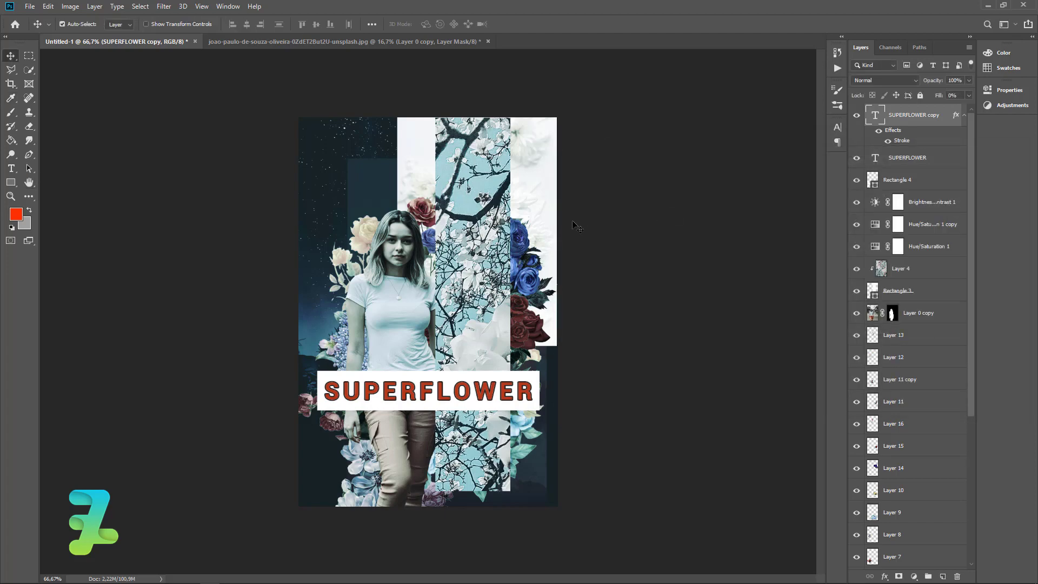
# - Thin the copy's stroke to 1 px and nudge it up-left off the original
pyautogui.doubleClick(901, 141)
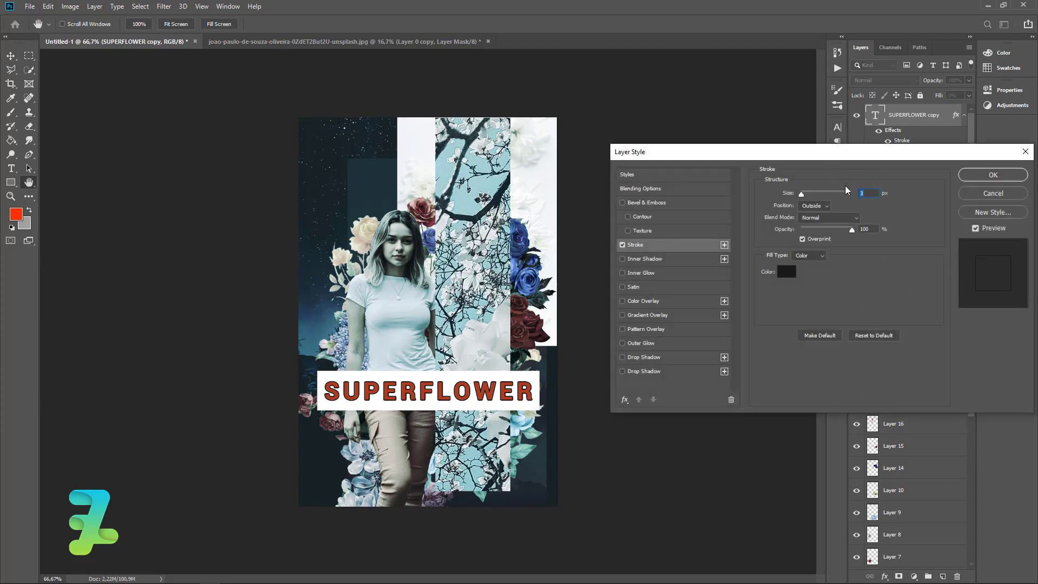
pyautogui.write('1')
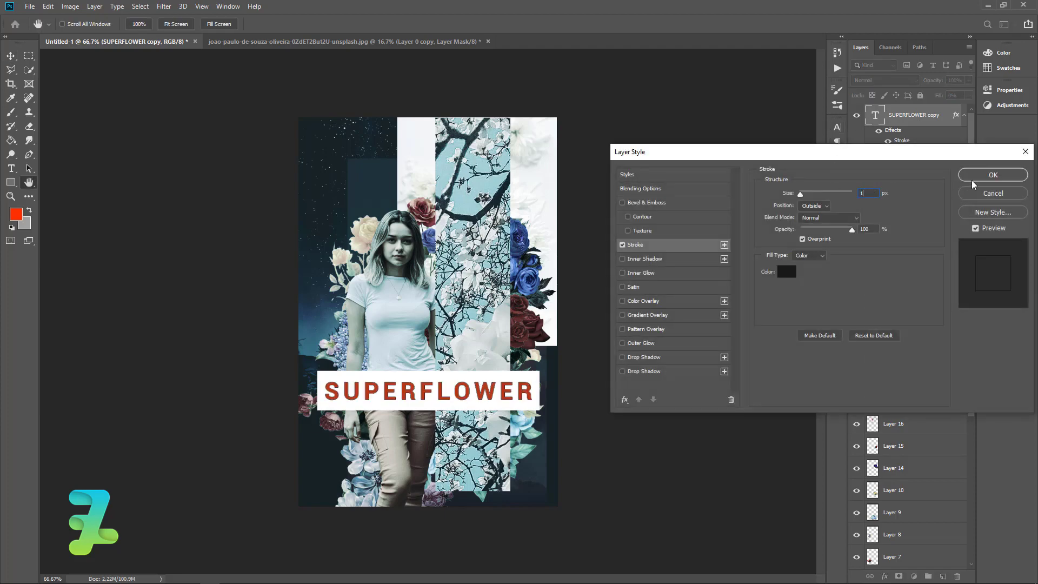
pyautogui.click(972, 178)
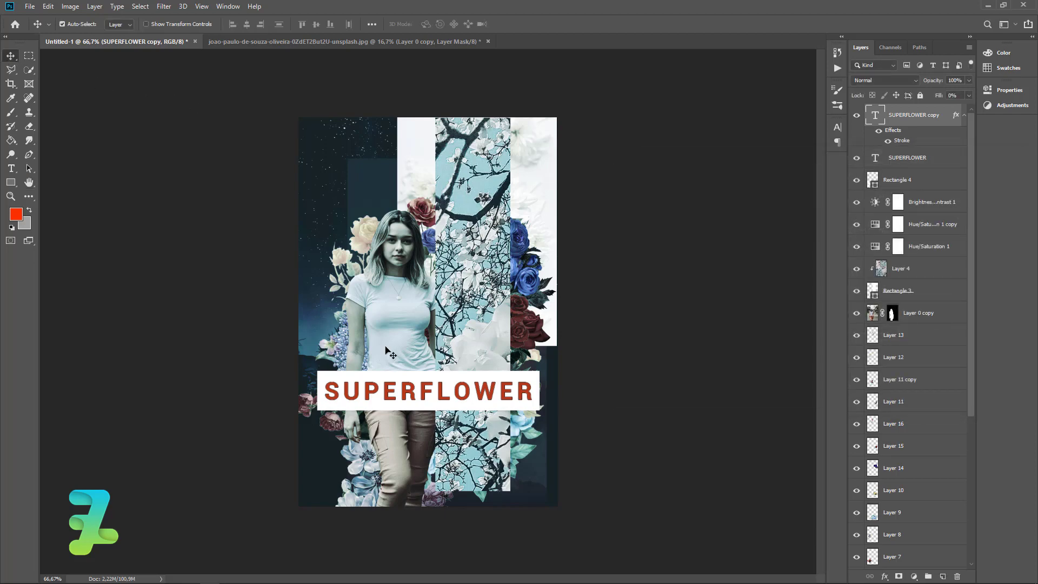
pyautogui.press('Left')
pyautogui.press('Left')
pyautogui.press('Up')
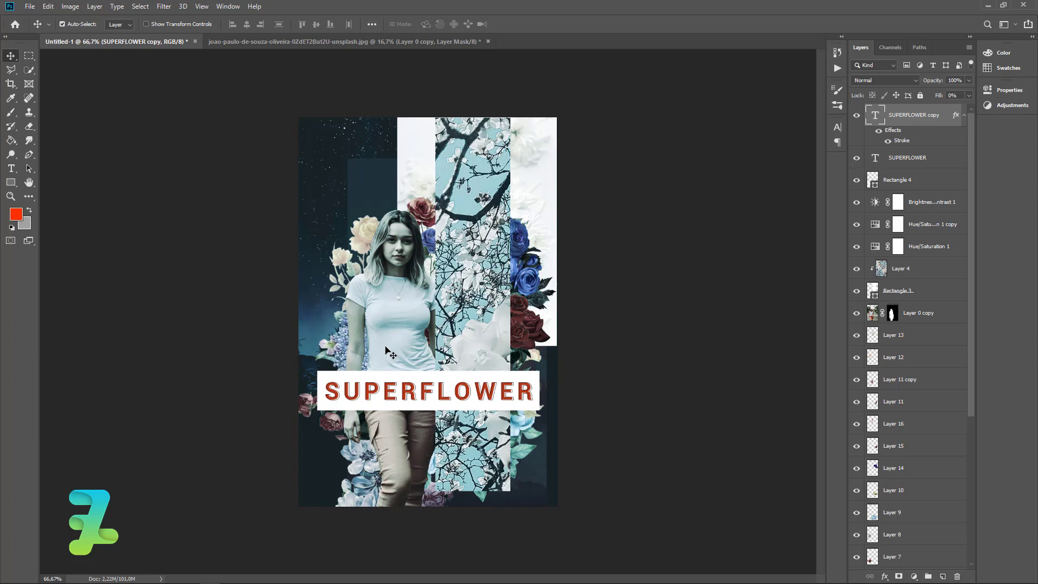
pyautogui.click(913, 184)
# - Duplicate the white bar and shift the lower copy slightly down and right
pyautogui.hotkey('ctrl', 'j')
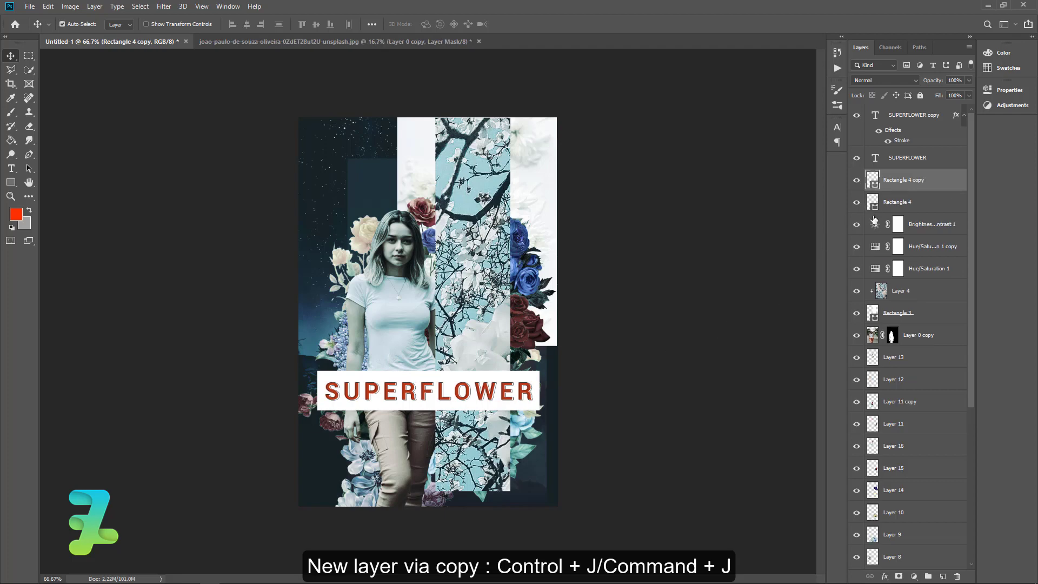
pyautogui.click(917, 203)
pyautogui.moveTo(524, 395); pyautogui.dragTo(525, 401)
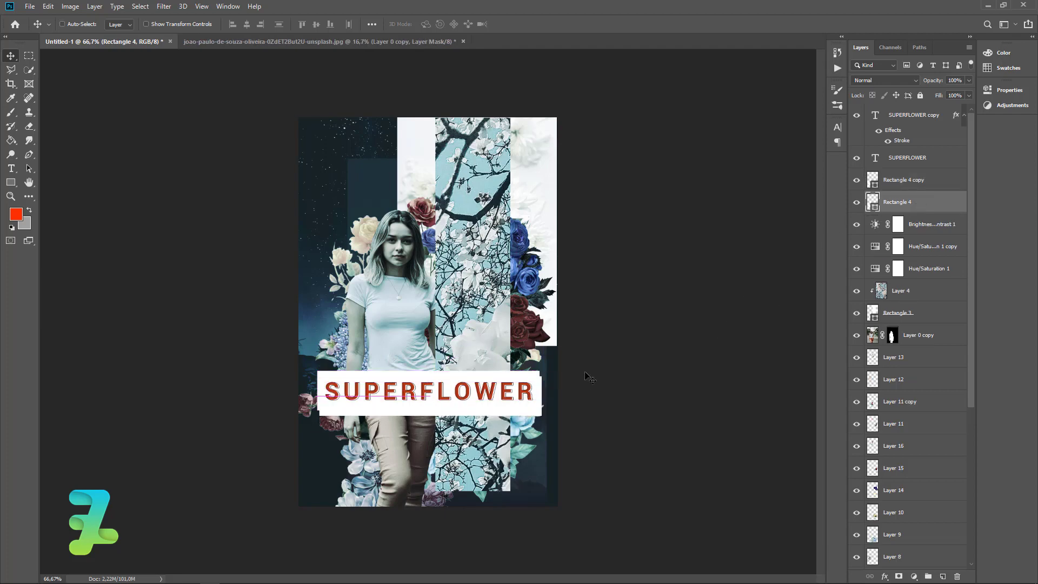
# - Fill the lower bar with dark grey #282828 so it reads as a shadow
pyautogui.doubleClick(874, 205)
pyautogui.click(565, 300)
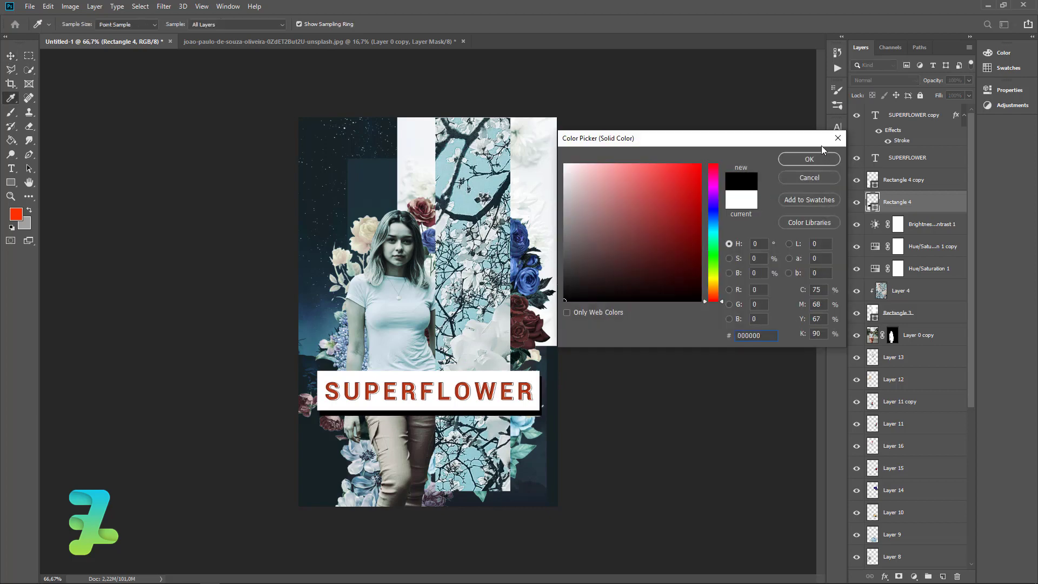
pyautogui.click(815, 160)
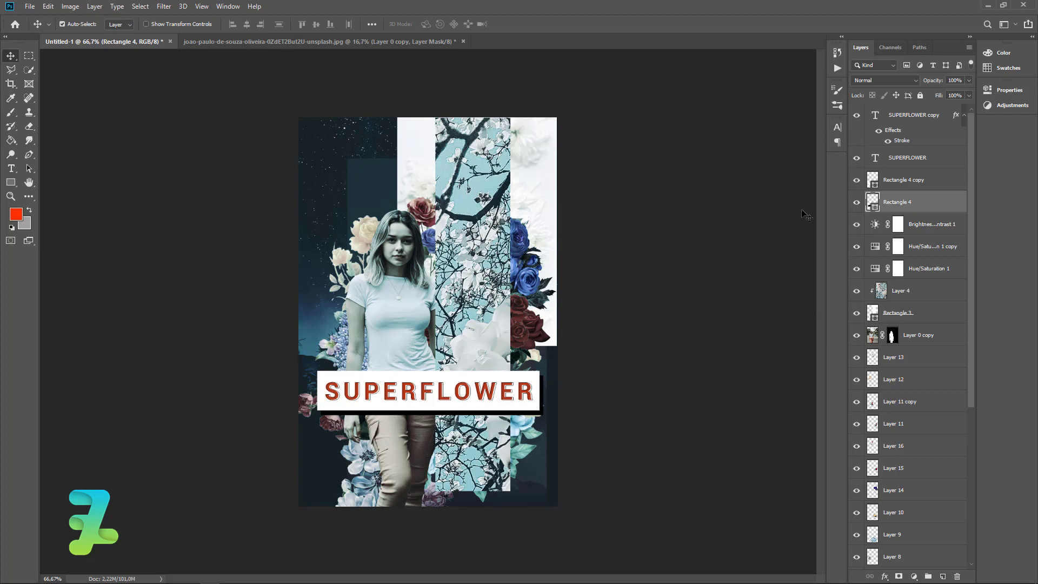
pyautogui.doubleClick(872, 202)
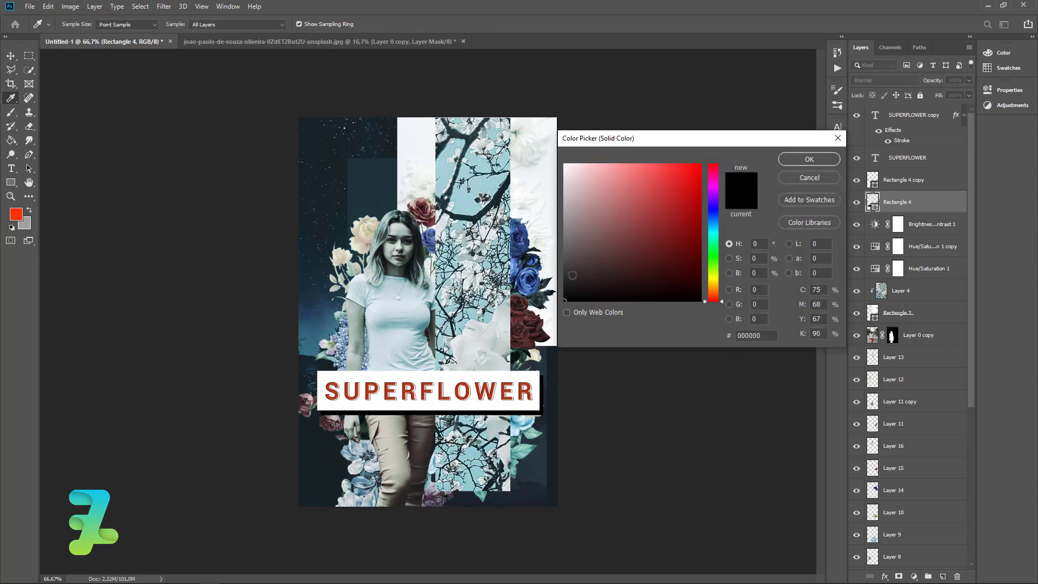
pyautogui.click(561, 280)
pyautogui.click(809, 159)
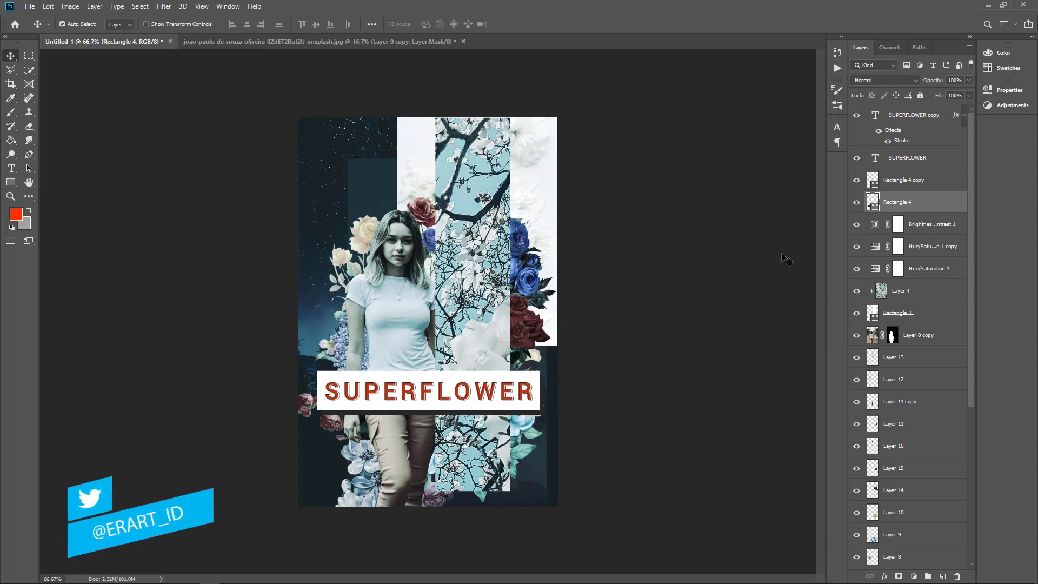
pyautogui.keyDown('shift'); pyautogui.click(915, 179); pyautogui.keyUp('shift')
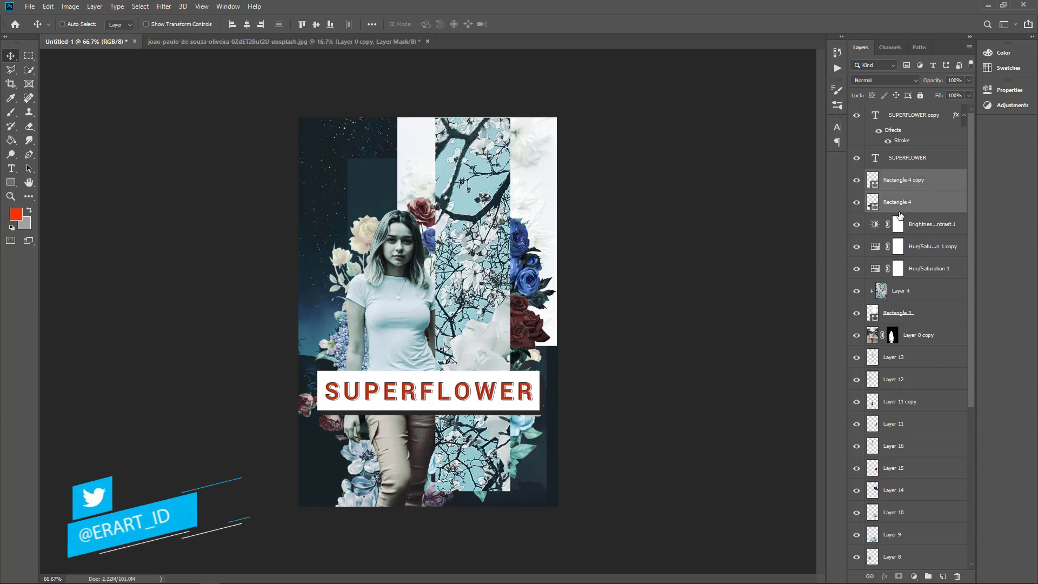
# - Duplicate the bar and its shadow, scaling the copies to about half size under the title
pyautogui.hotkey('ctrl', 'j')
pyautogui.moveTo(529, 379); pyautogui.dragTo(509, 450)
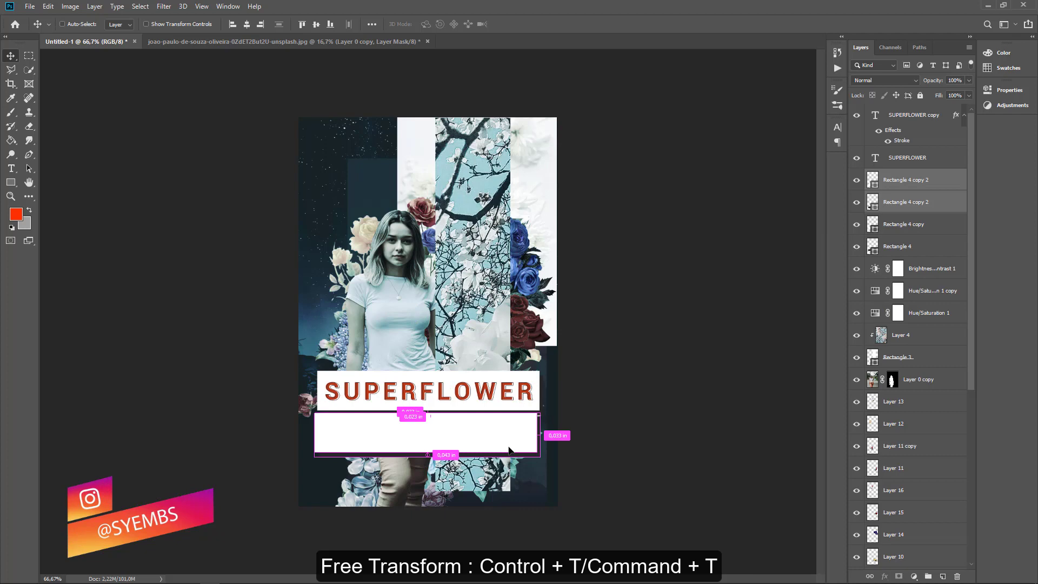
pyautogui.hotkey('ctrl', 't')
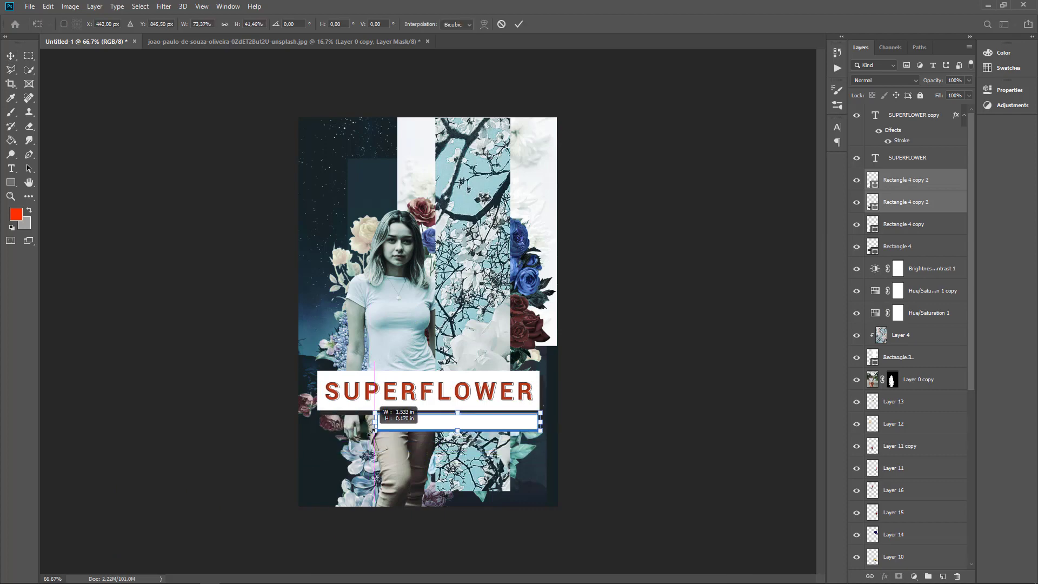
pyautogui.moveTo(317, 458); pyautogui.dragTo(348, 449)
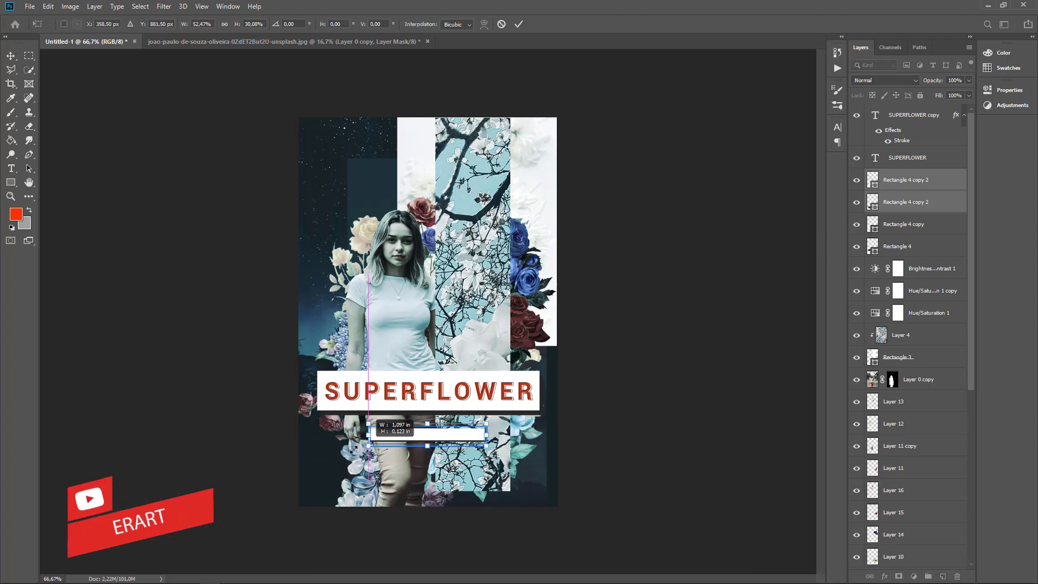
pyautogui.hotkey('ctrl', 'z')
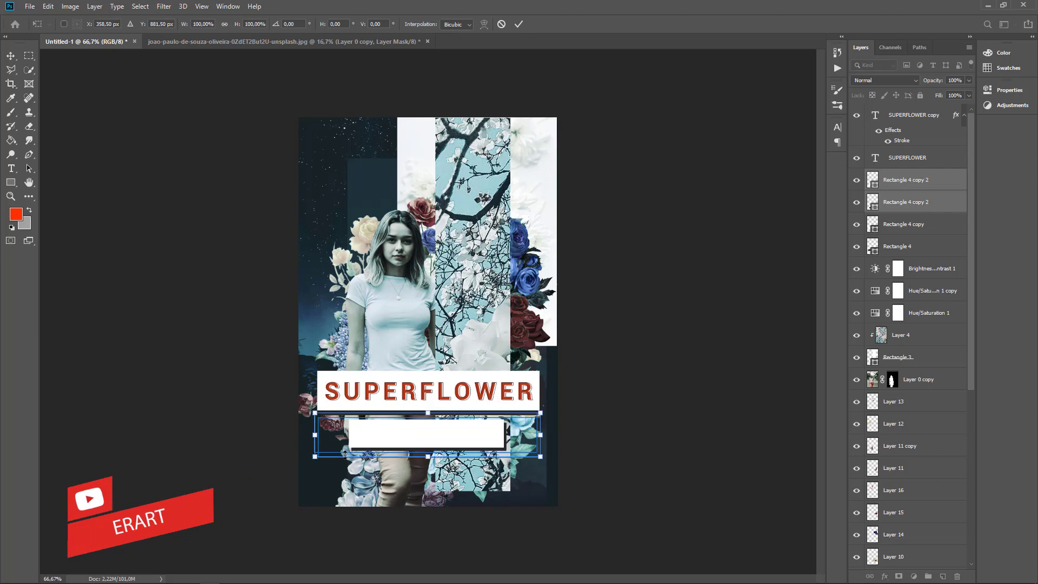
pyautogui.moveTo(314, 457); pyautogui.dragTo(346, 449)
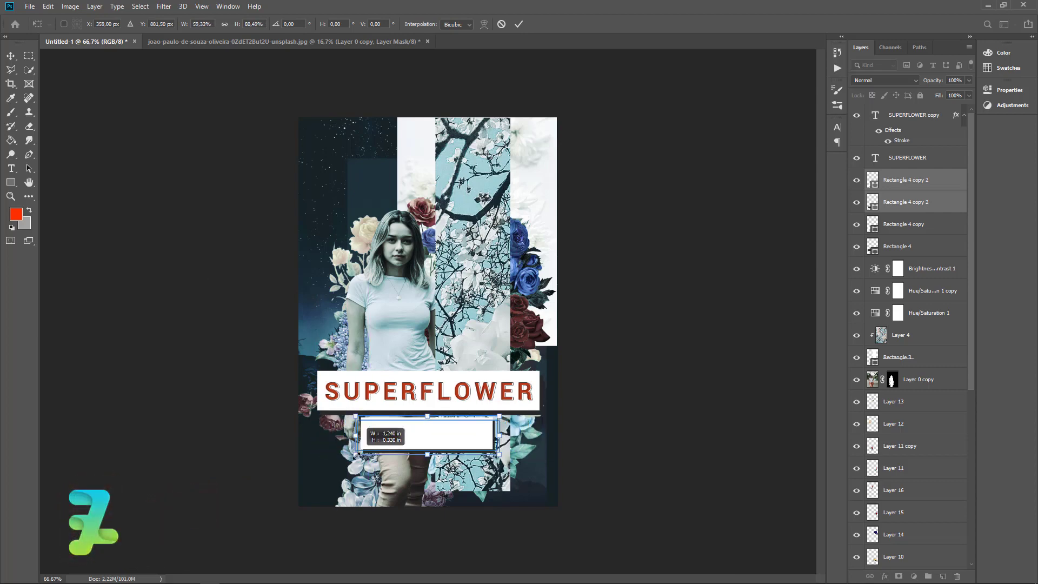
pyautogui.hotkey('ctrl', 'z')
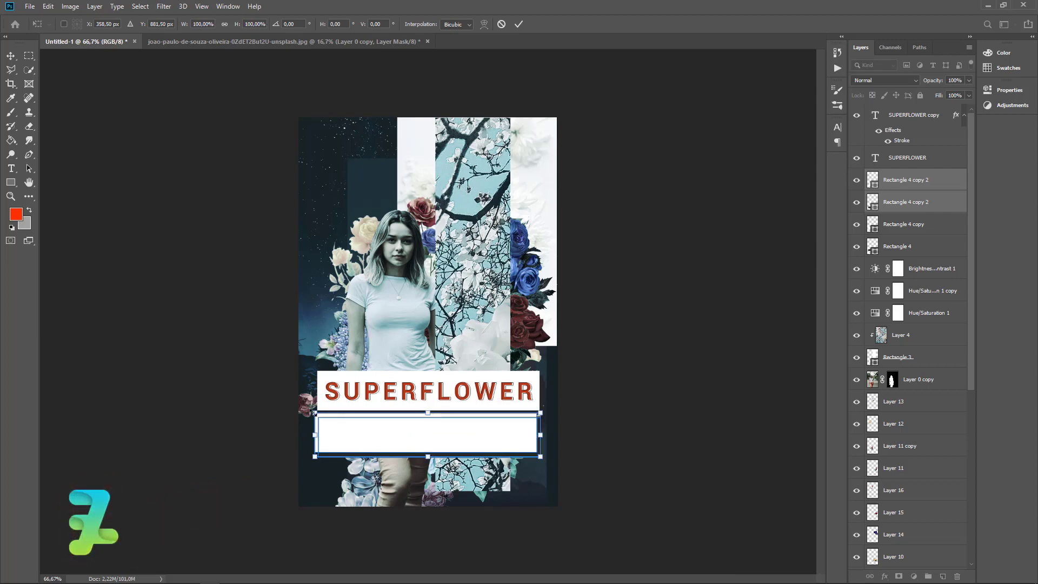
pyautogui.moveTo(314, 413); pyautogui.dragTo(418, 476)
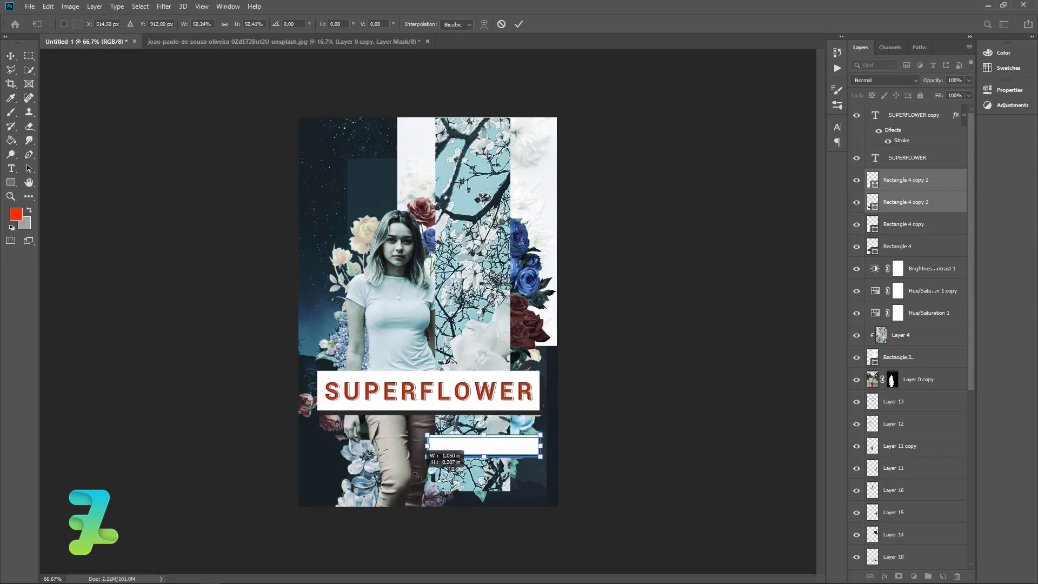
pyautogui.moveTo(498, 455); pyautogui.dragTo(501, 422)
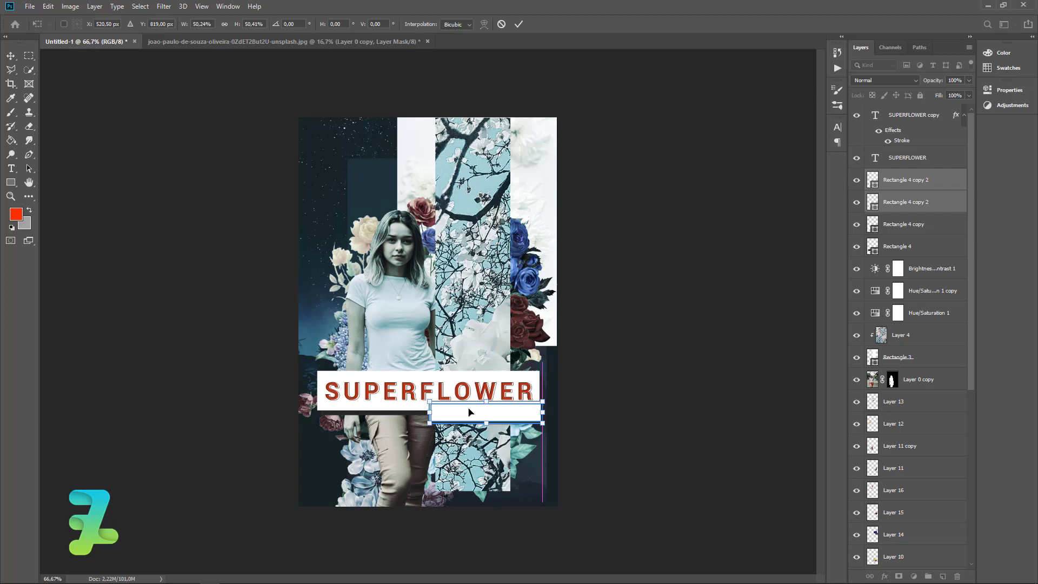
pyautogui.press('Return')
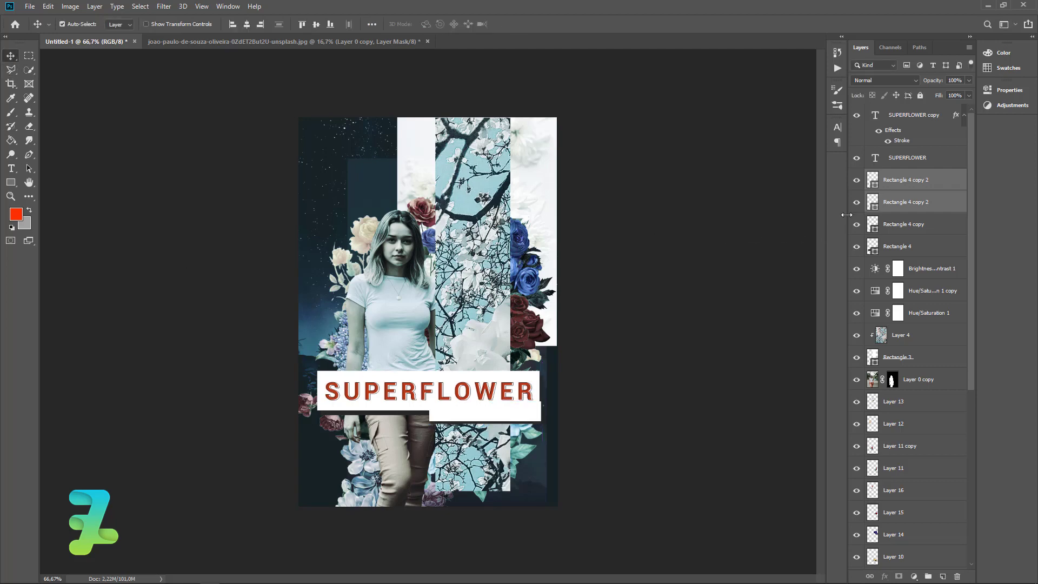
# - Nudge the small white bar up-left, then shift both small bars down and right
pyautogui.doubleClick(871, 201)
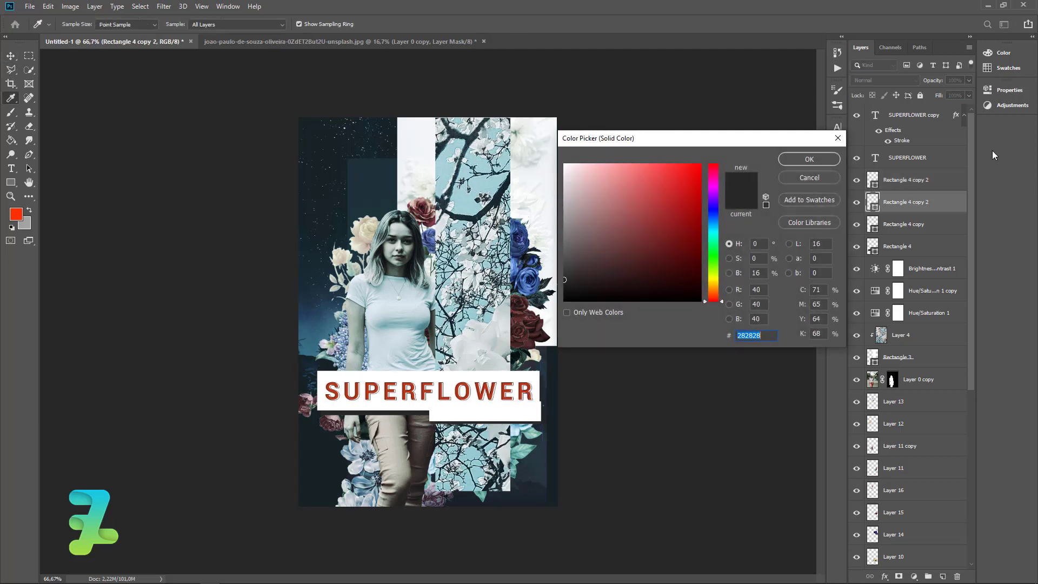
pyautogui.click(810, 178)
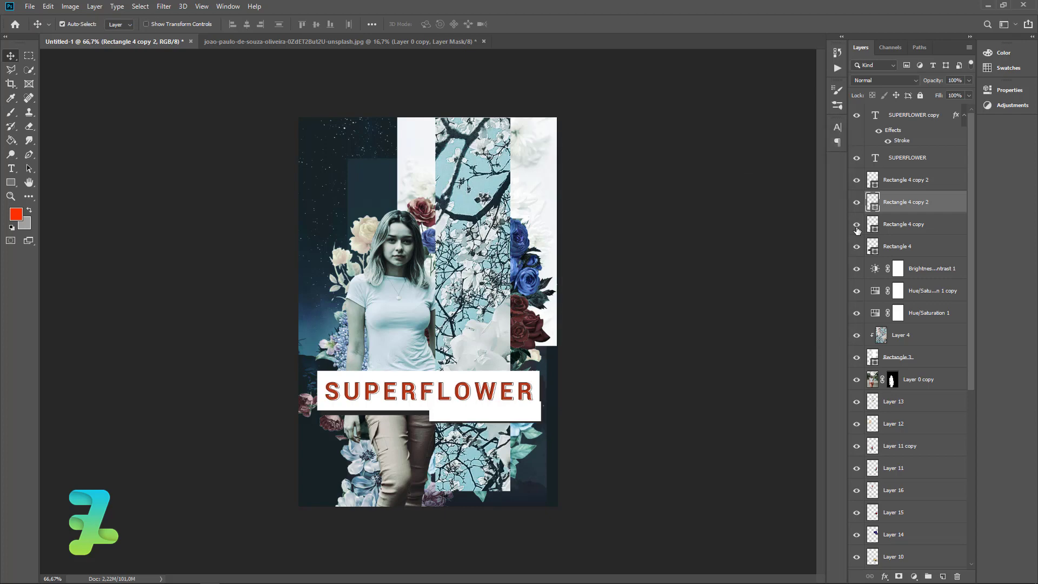
pyautogui.hotkey('shift', 'Up')
pyautogui.hotkey('shift', 'Up')
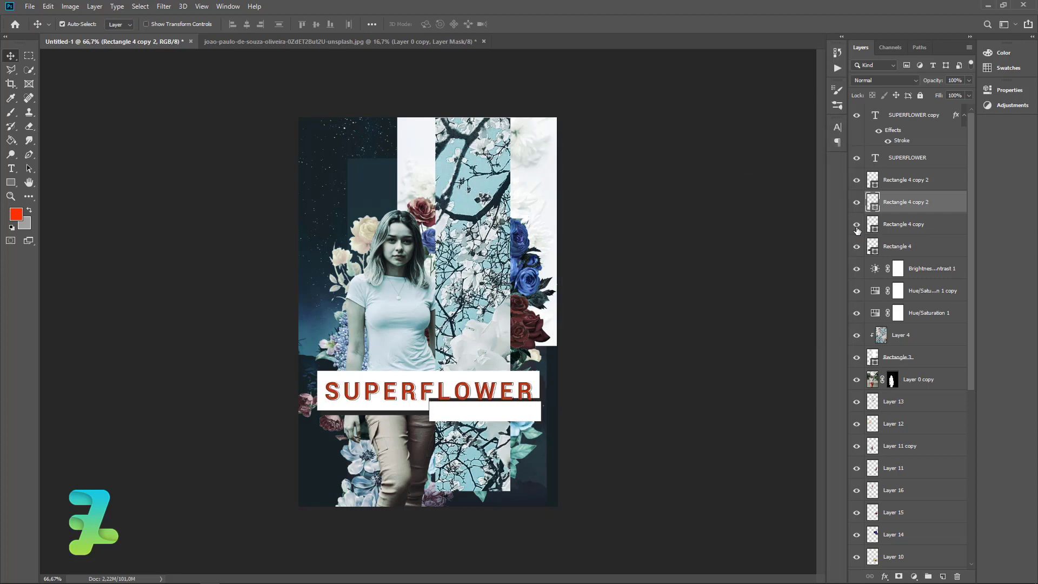
pyautogui.press('Left')
pyautogui.keyDown('shift'); pyautogui.click(896, 186); pyautogui.keyUp('shift')
pyautogui.press('Down')
pyautogui.press('Down')
pyautogui.press('Down')
pyautogui.press('Down')
pyautogui.press('Down')
pyautogui.press('Down')
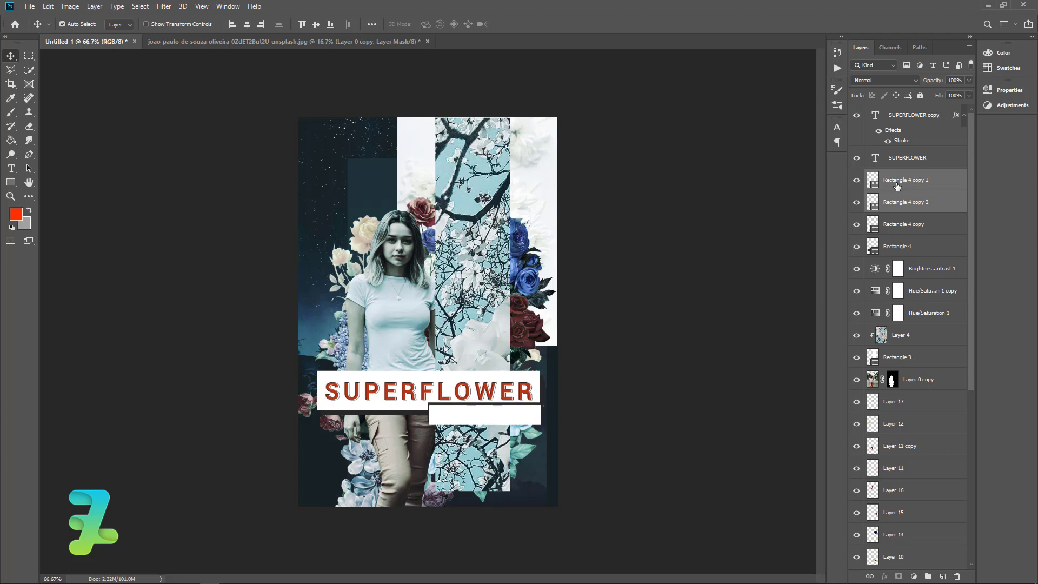
pyautogui.press('Down')
pyautogui.press('Down')
pyautogui.press('Down')
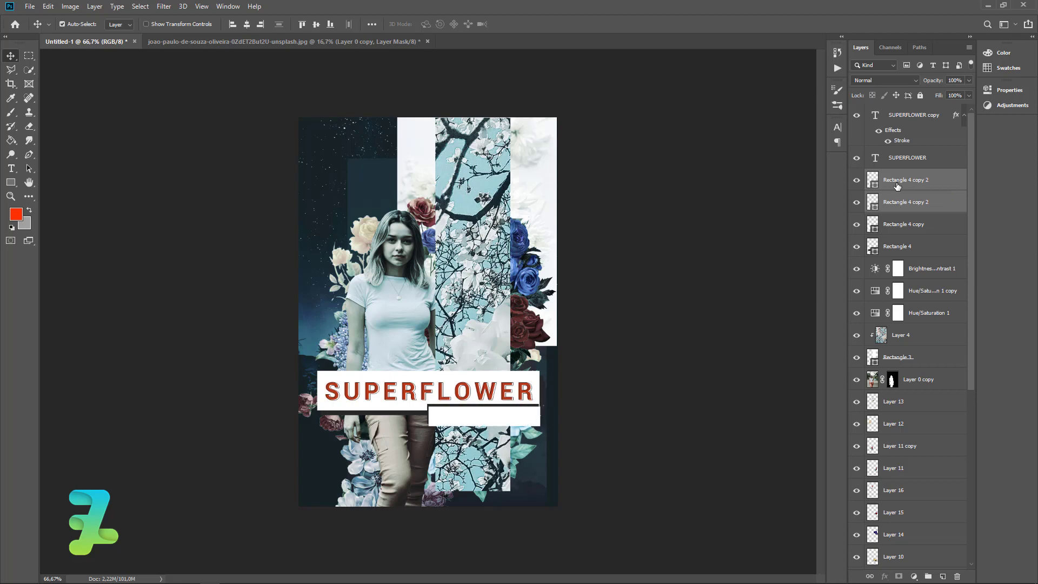
pyautogui.press('Right')
pyautogui.press('Right')
pyautogui.press('Right')
pyautogui.press('Right')
pyautogui.press('Right')
pyautogui.press('Right')
# - Add a text layer on the small bar reading 'WRITTEN BY' plus the author's name
pyautogui.click(12, 171)
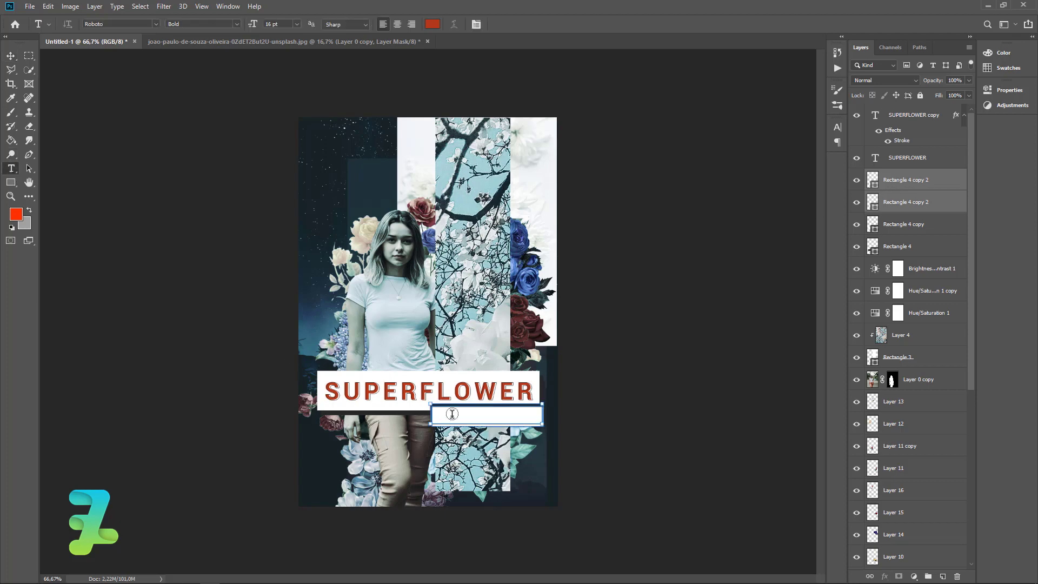
pyautogui.click(943, 576)
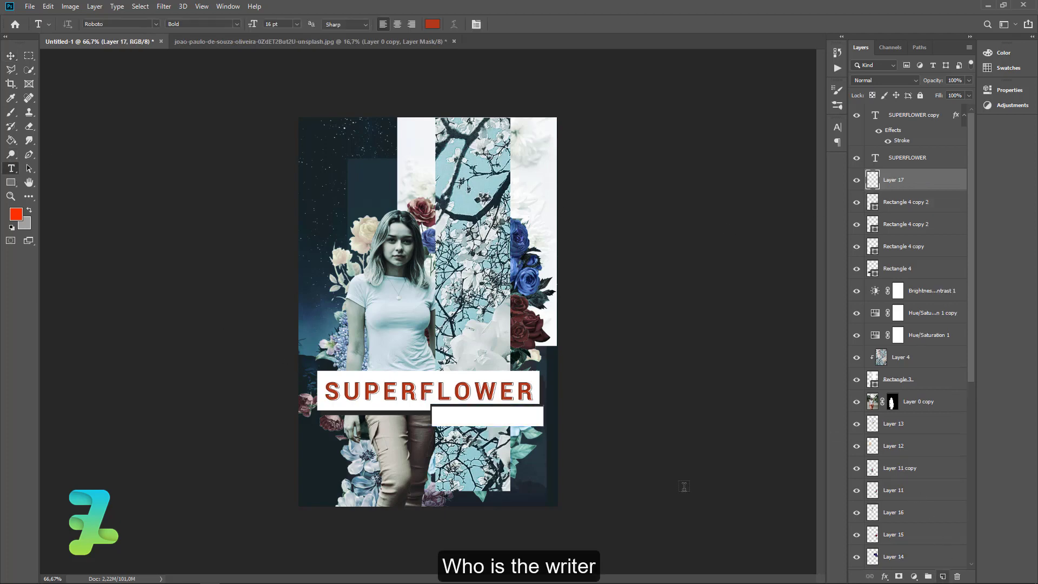
pyautogui.click(446, 414)
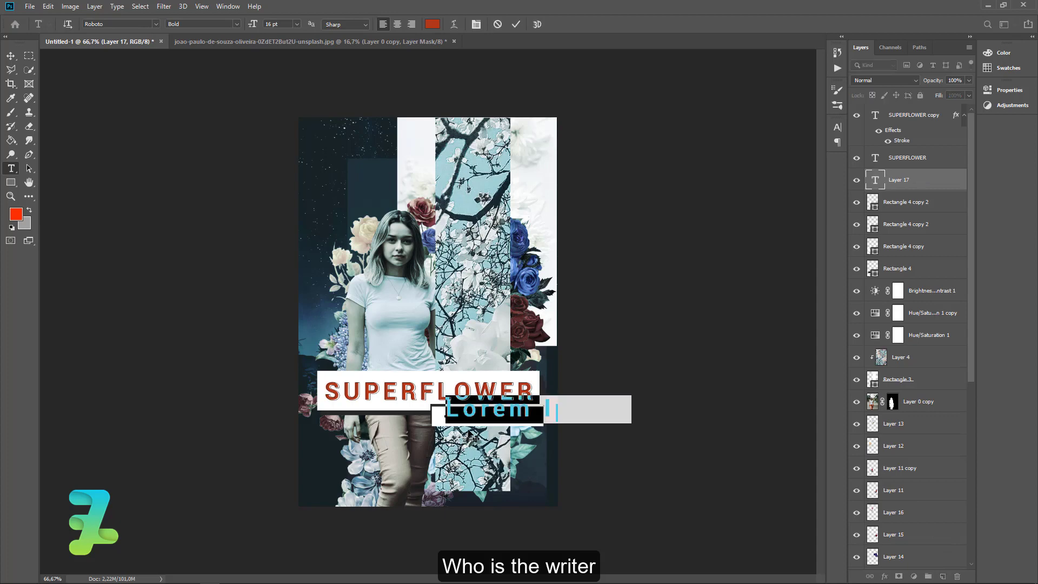
pyautogui.write('W')
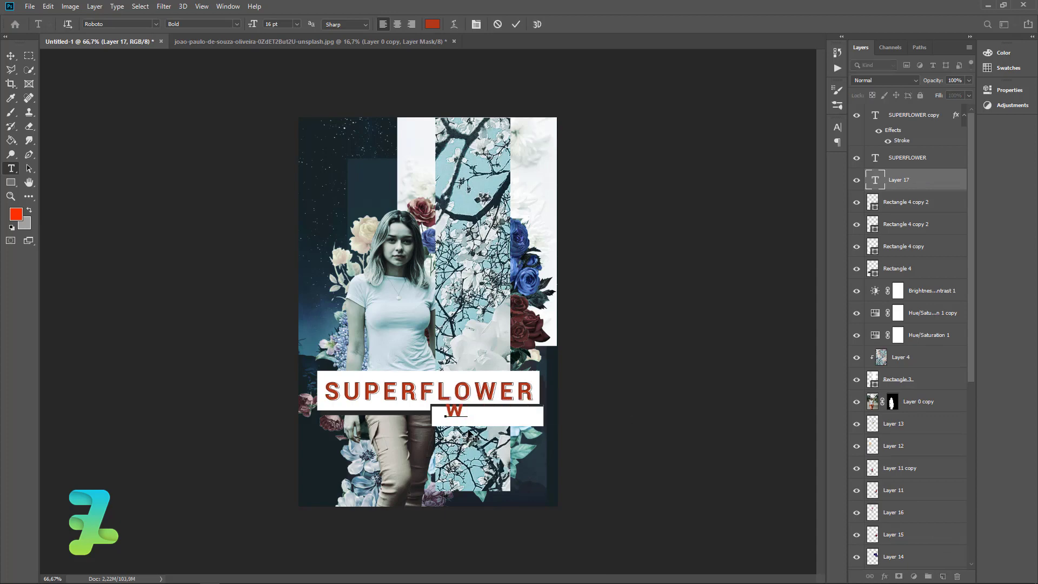
pyautogui.write('RIT')
pyautogui.write('HI')
pyautogui.press('BackSpace')
pyautogui.hotkey('ctrl', 'a')
pyautogui.write('q')
pyautogui.press('BackSpace')
pyautogui.write('WR')
pyautogui.write('ITTE')
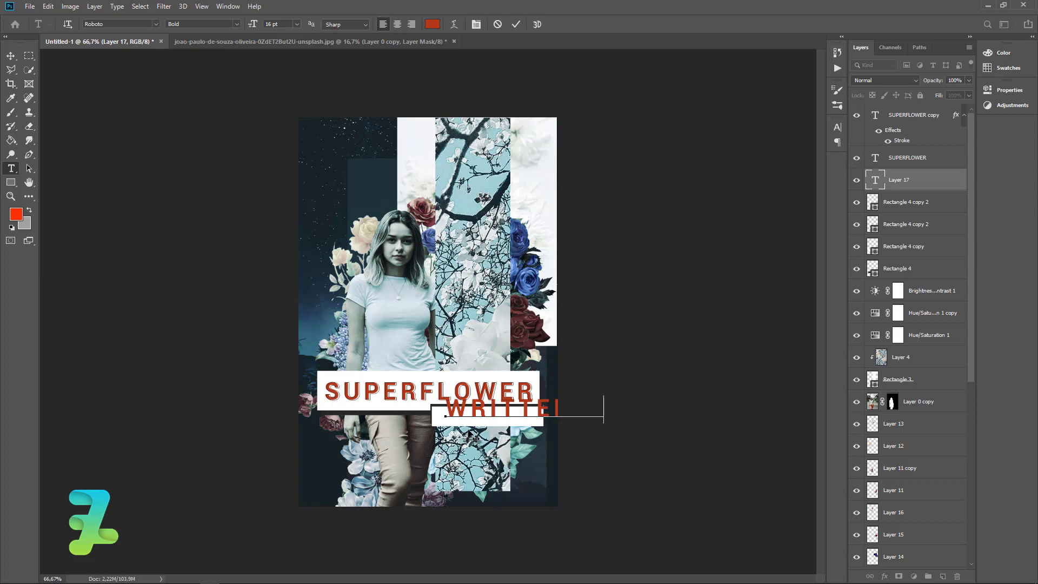
pyautogui.write('N BY JOHN')
# - Shrink the credit text to 4 pt and drag it onto the small bar
pyautogui.hotkey('ctrl', 'a')
pyautogui.click(298, 24)
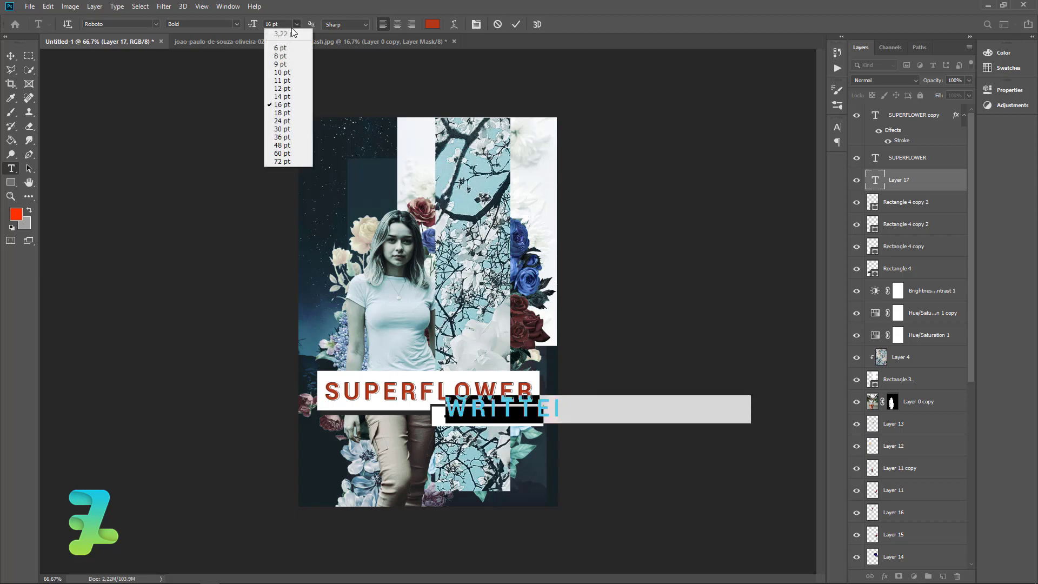
pyautogui.click(281, 48)
pyautogui.write('4')
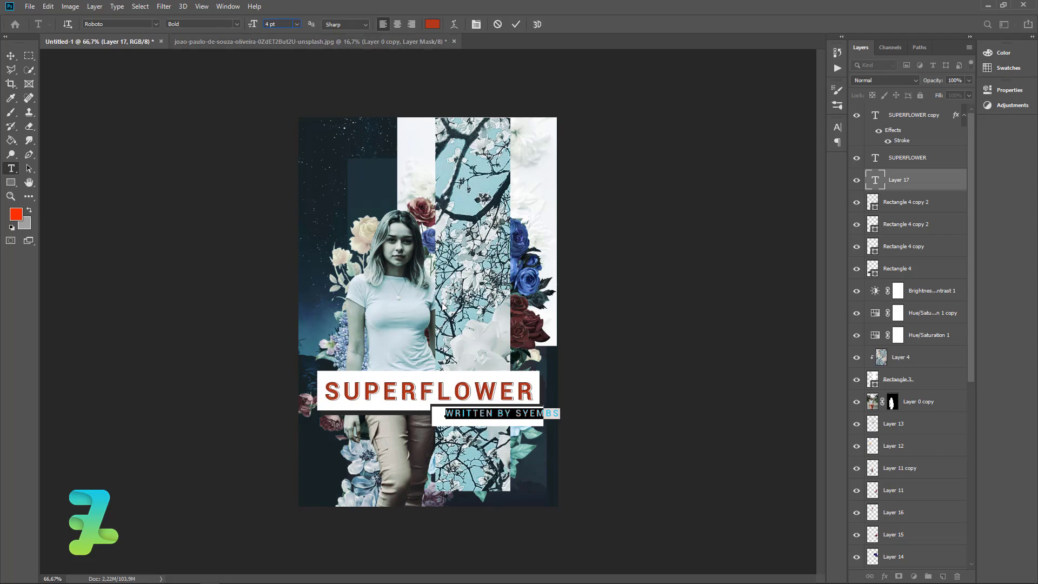
pyautogui.click(11, 56)
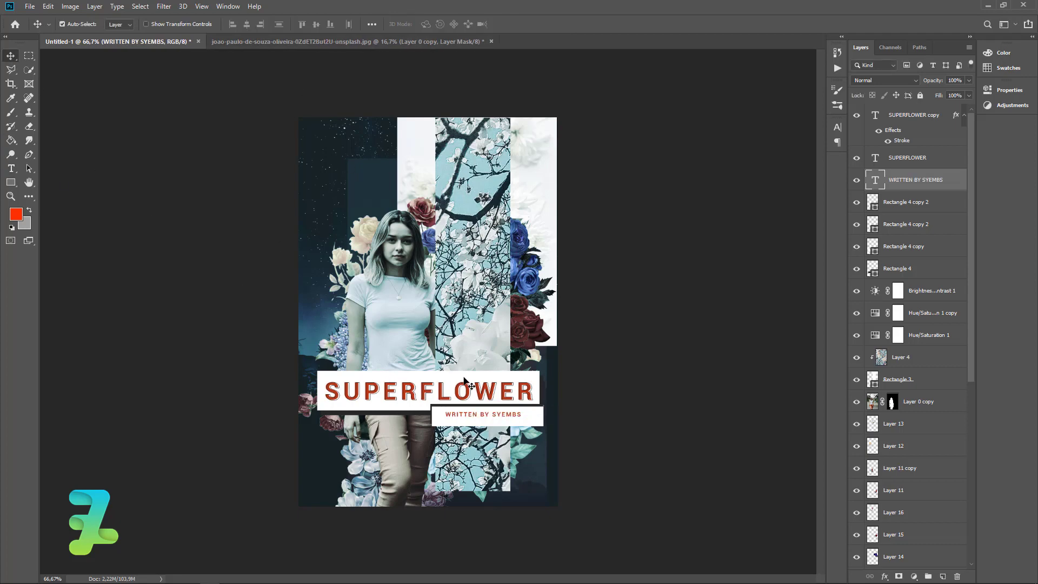
pyautogui.moveTo(494, 421); pyautogui.dragTo(483, 413)
# - Centre the credit horizontally and vertically within the small white bar
pyautogui.keyDown('ctrl'); pyautogui.click(874, 186); pyautogui.keyUp('ctrl')
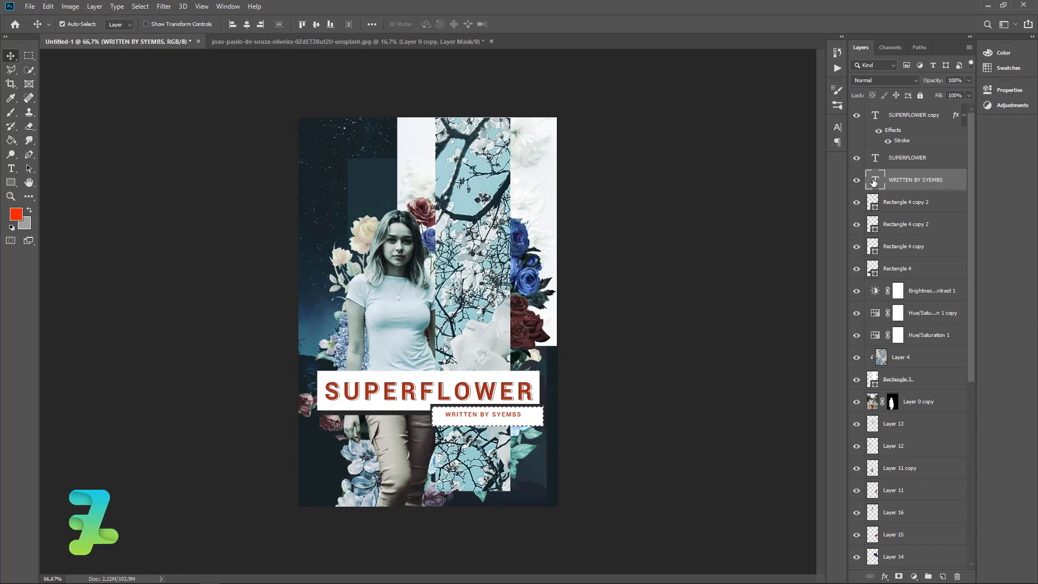
pyautogui.click(248, 27)
pyautogui.click(316, 27)
pyautogui.hotkey('ctrl', 'd')
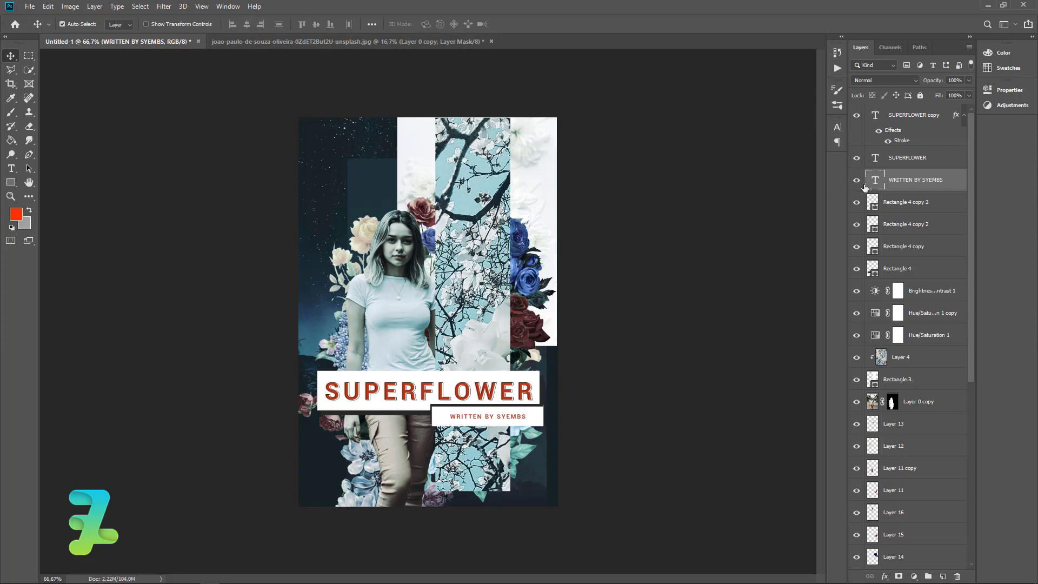
# - Recolour the whole credit line to muted steel blue #2e6e97
pyautogui.doubleClick(875, 180)
pyautogui.click(16, 214)
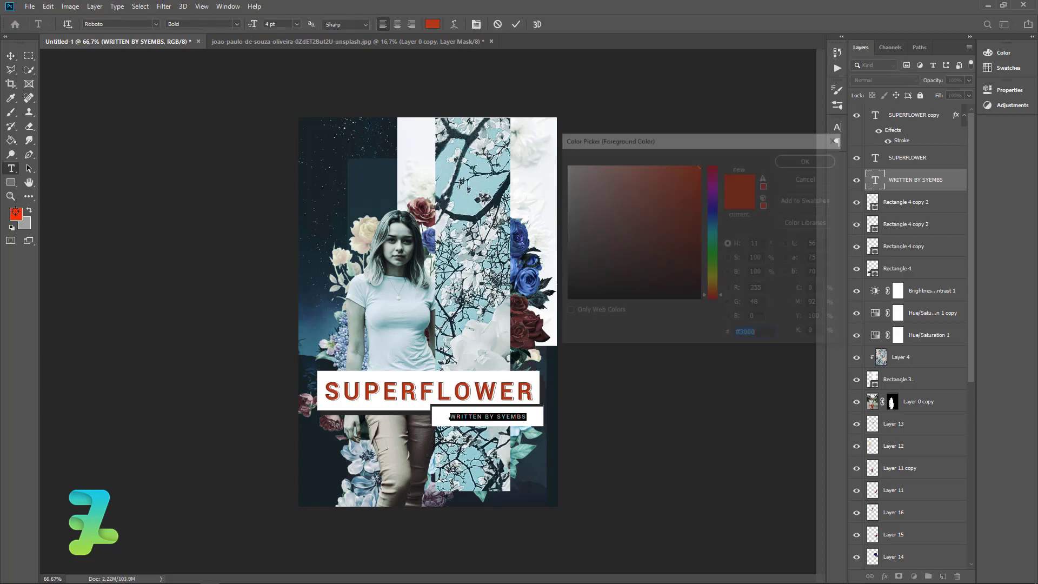
pyautogui.moveTo(713, 237); pyautogui.dragTo(638, 221)
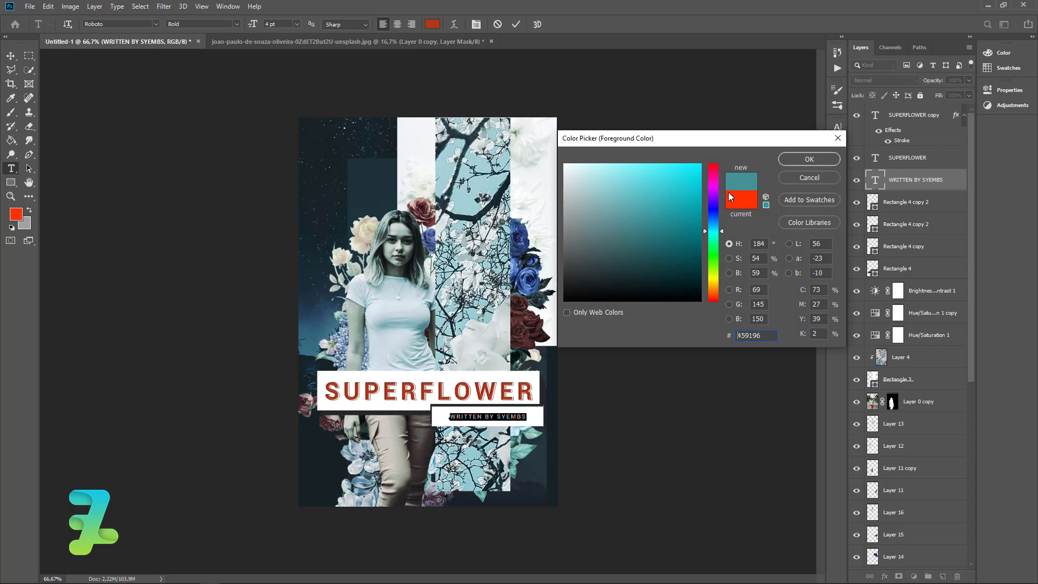
pyautogui.moveTo(713, 230); pyautogui.dragTo(640, 227)
pyautogui.click(661, 234)
pyautogui.click(660, 220)
pyautogui.click(786, 162)
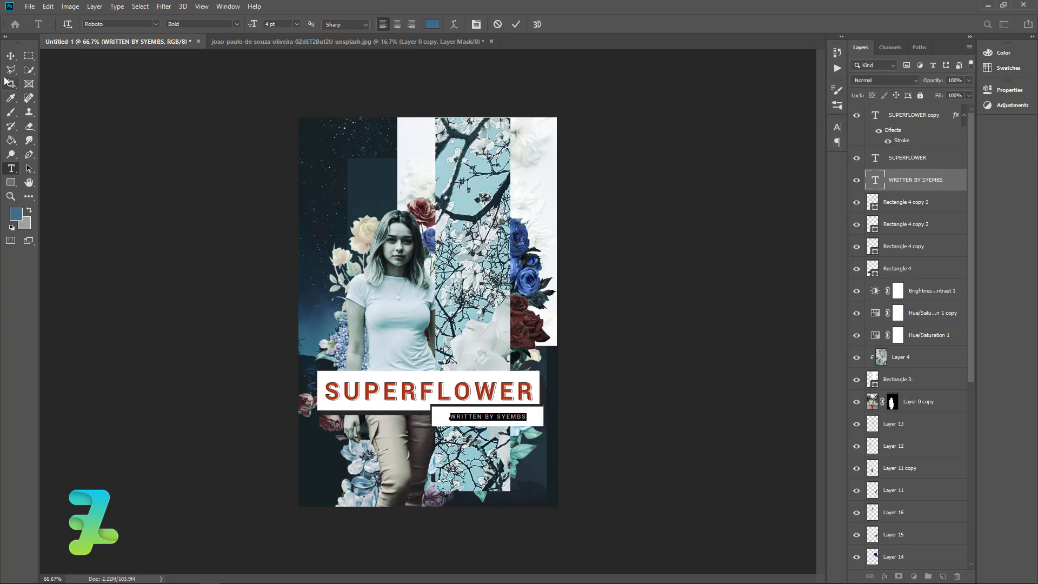
pyautogui.click(10, 56)
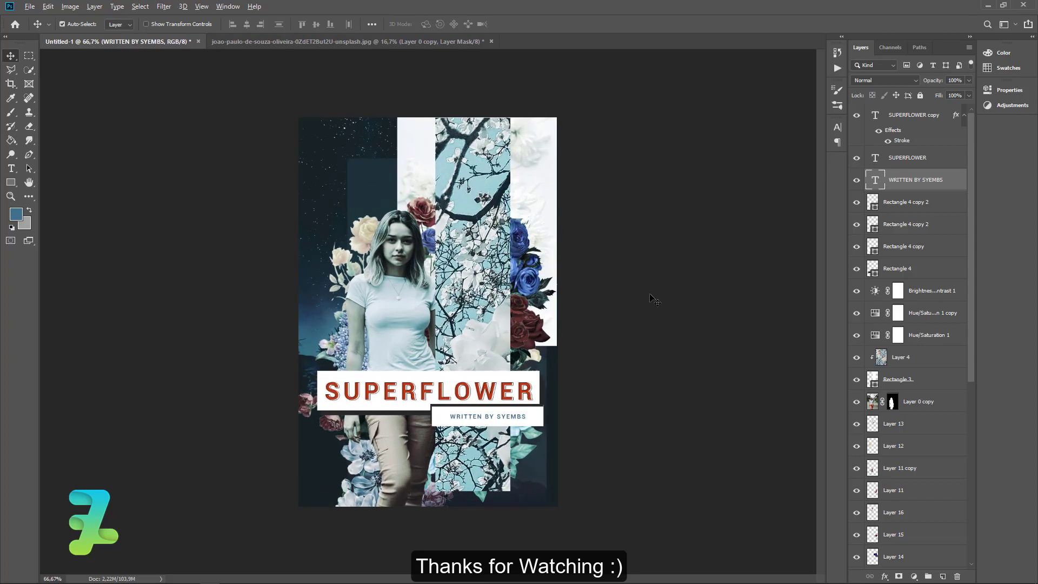
pyautogui.hotkey('alt', 'Tab')
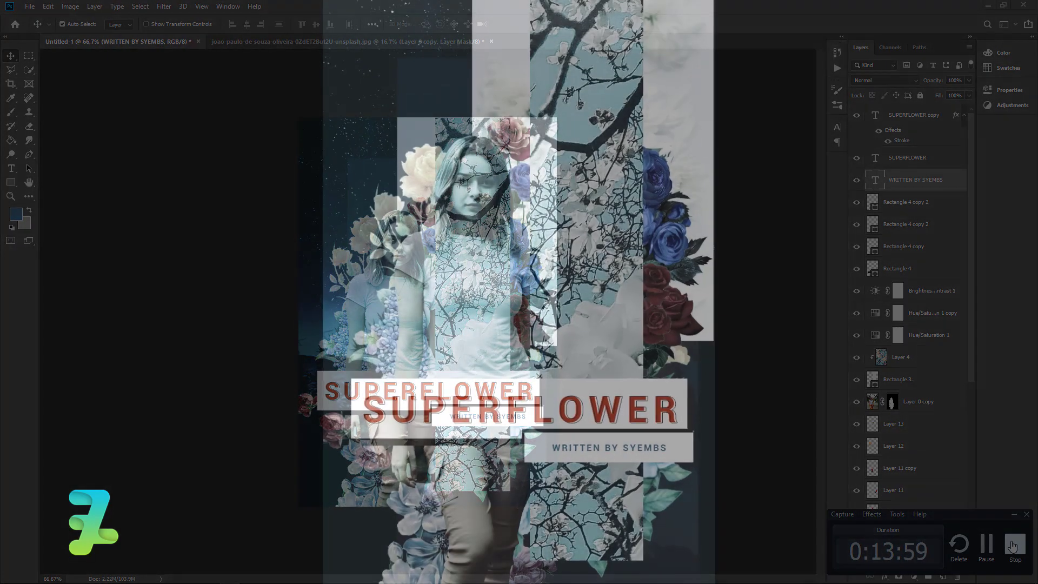